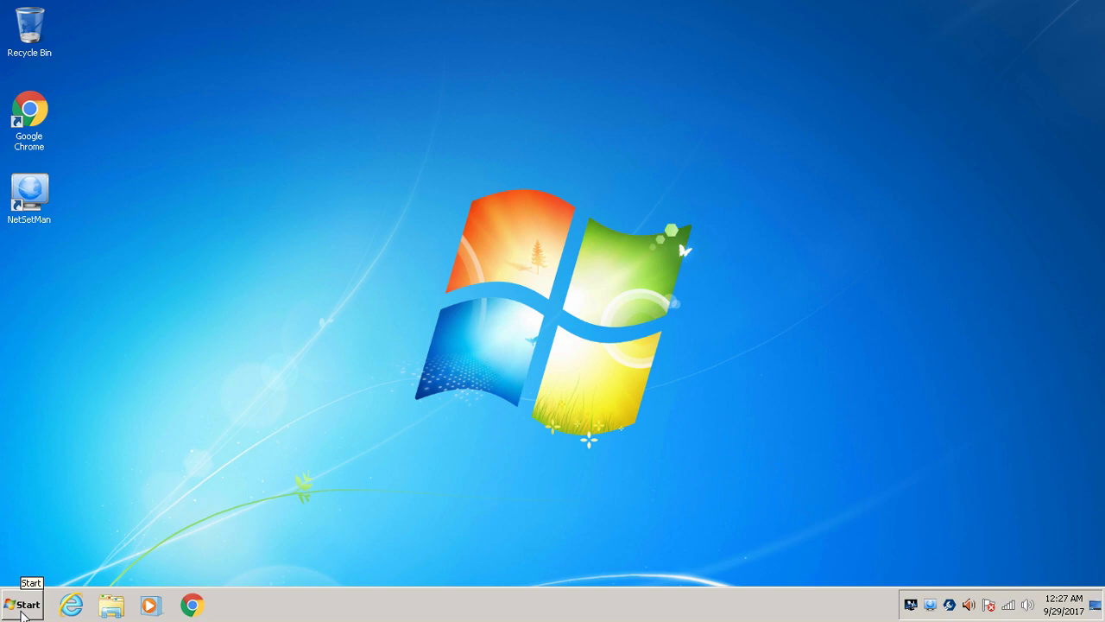
{"action": "left_click", "coordinate": [23, 609]}
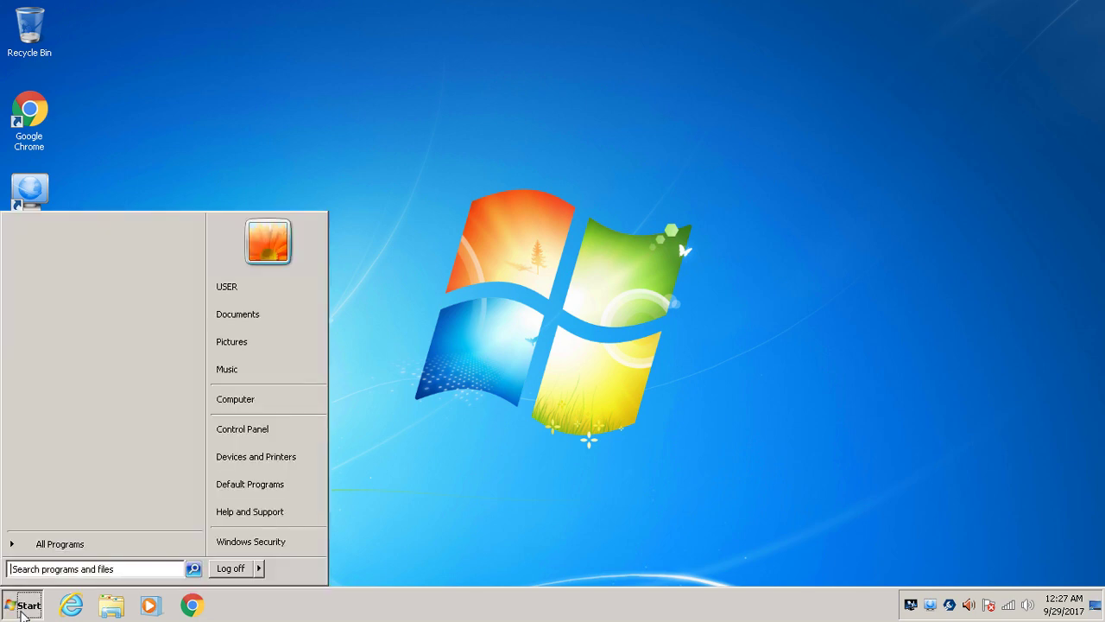
{"action": "left_click", "coordinate": [81, 546]}
{"action": "left_click", "coordinate": [76, 380]}
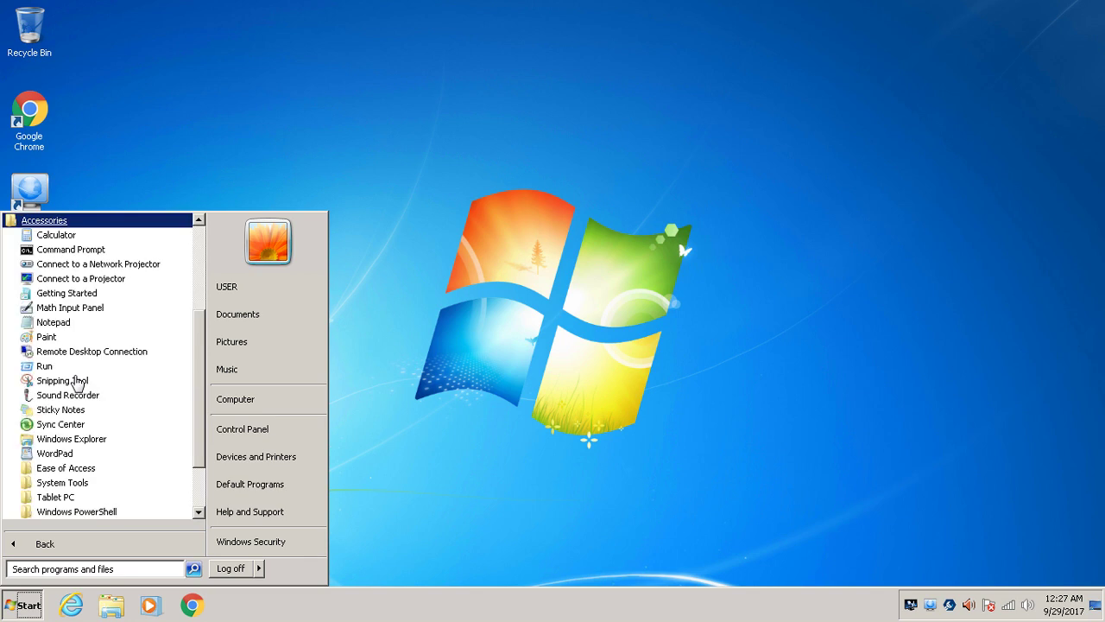
{"action": "left_click", "coordinate": [26, 604]}
Search for cmd and run the Command Prompt as administrator, allowing it to make changes to the computer.
{"action": "left_click", "coordinate": [26, 604]}
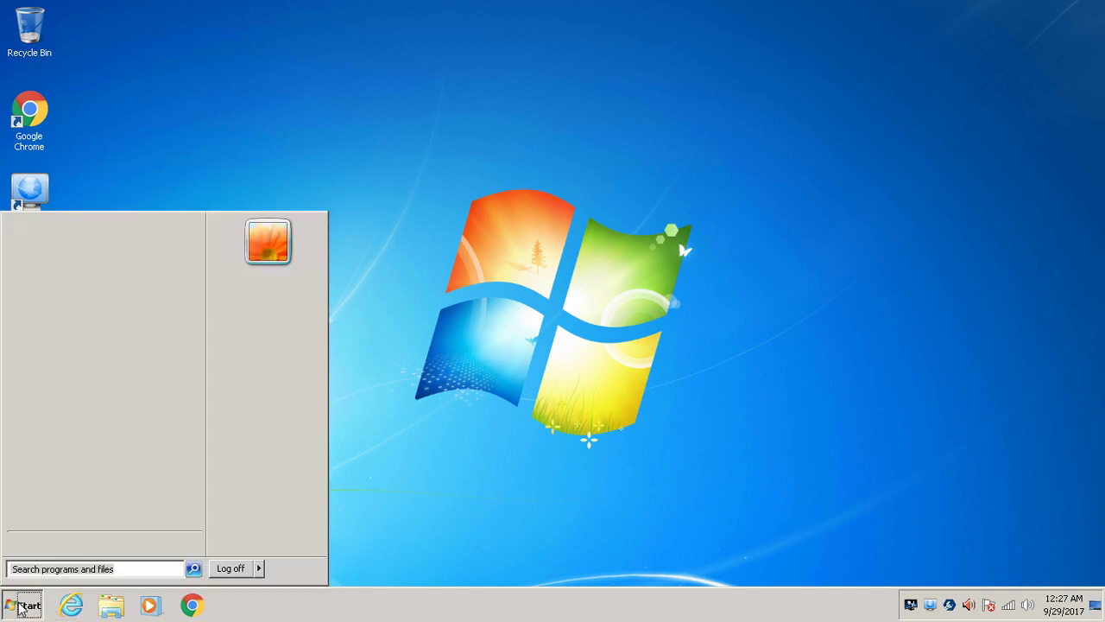
{"action": "left_click", "coordinate": [78, 553]}
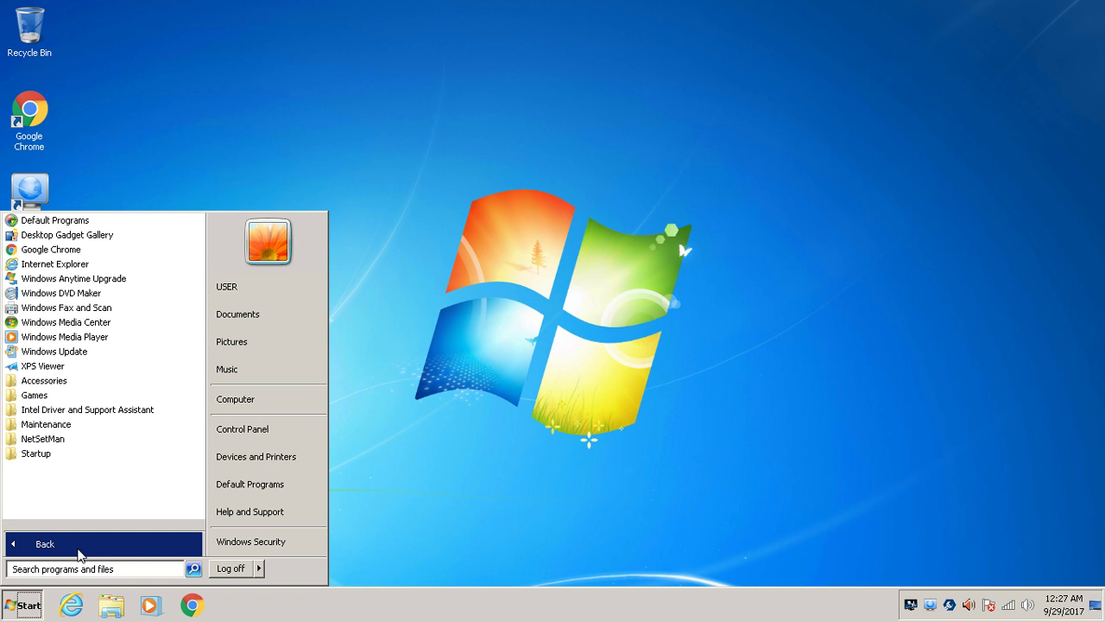
{"action": "left_click", "coordinate": [74, 381]}
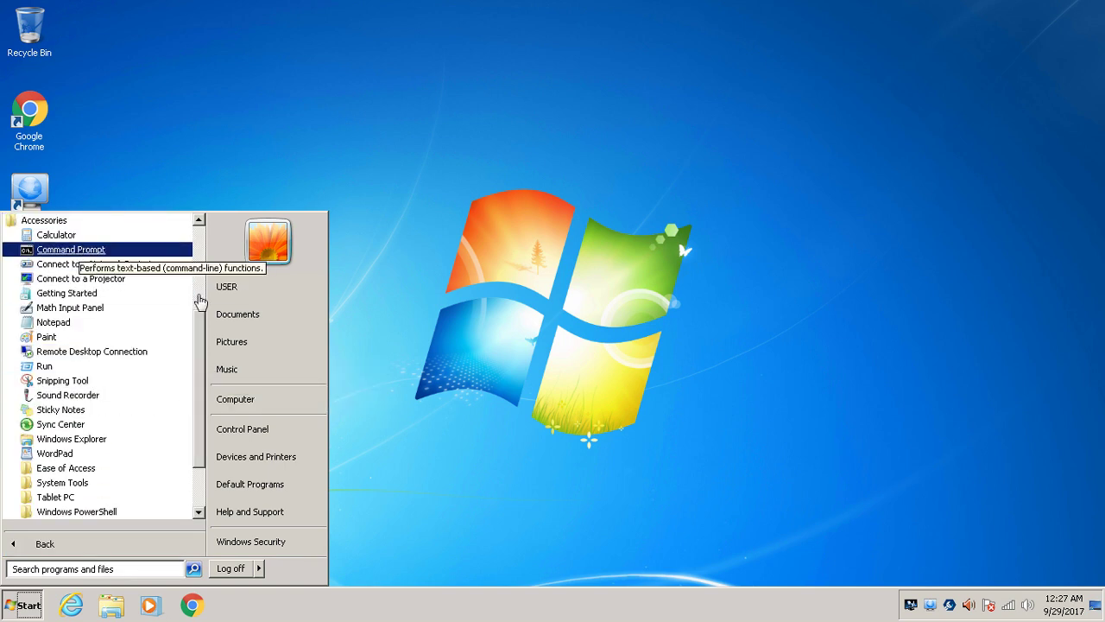
{"action": "left_click", "coordinate": [111, 568]}
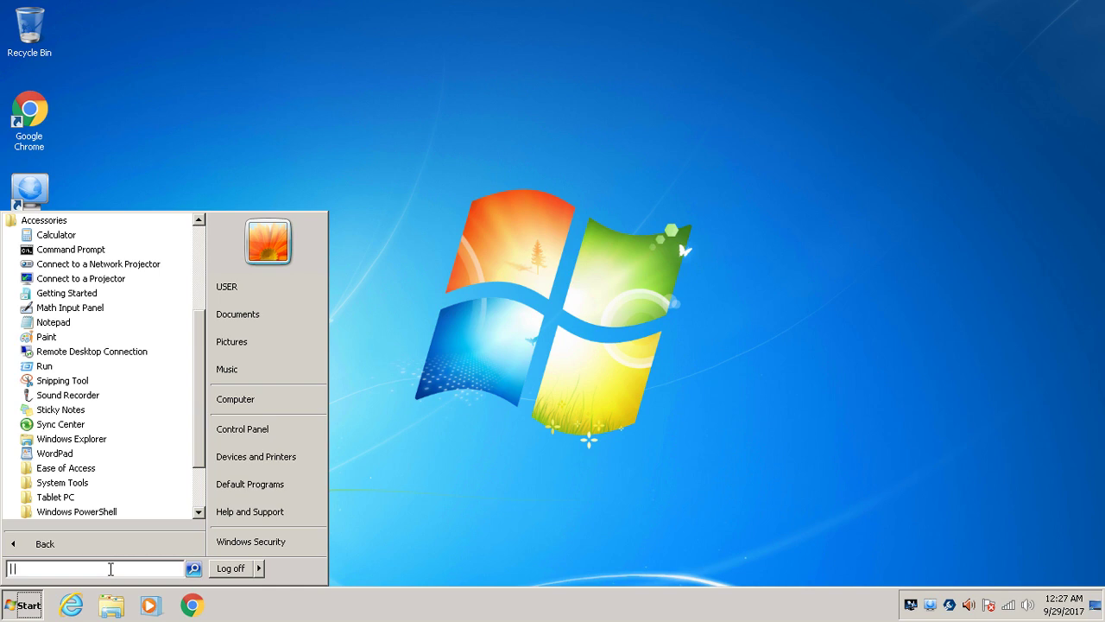
{"action": "type", "text": "cmd"}
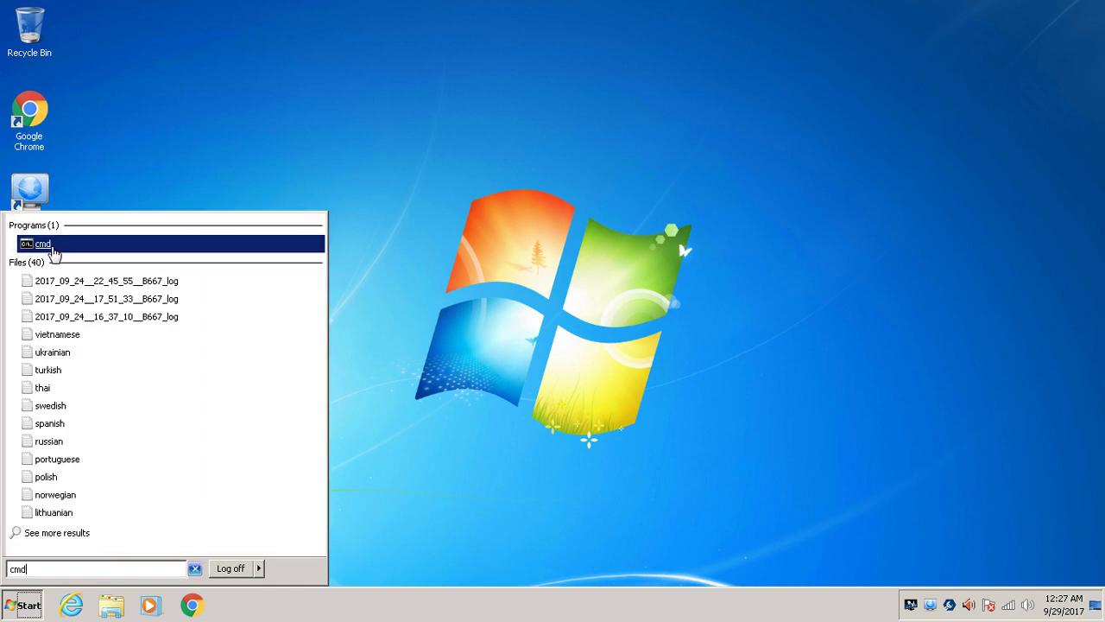
{"action": "right_click", "coordinate": [54, 251]}
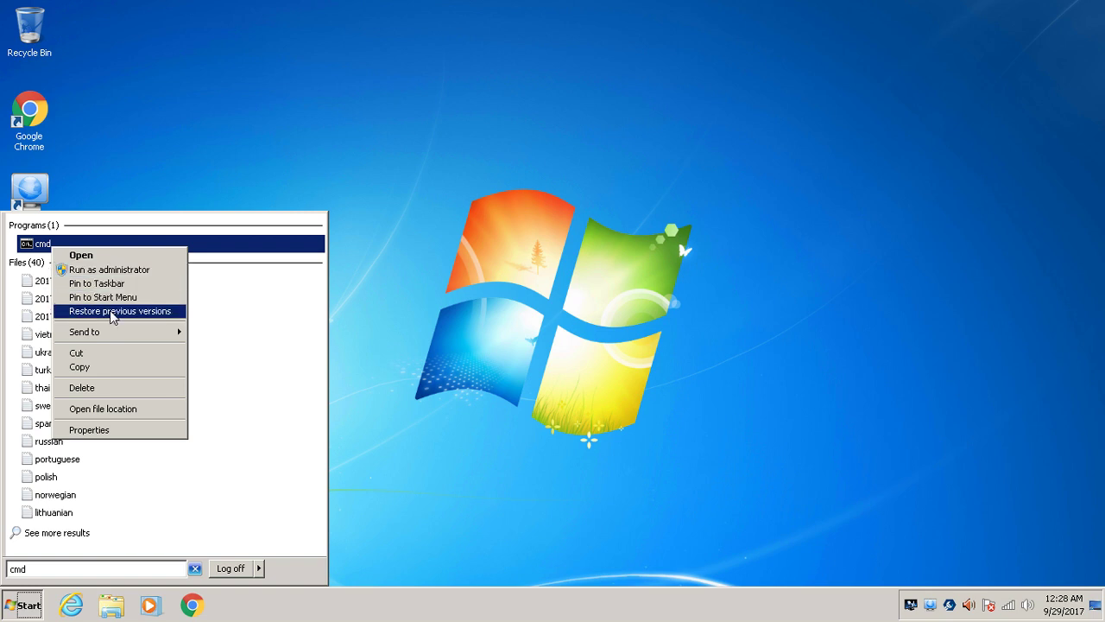
{"action": "left_click", "coordinate": [129, 270]}
{"action": "left_click", "coordinate": [264, 387]}
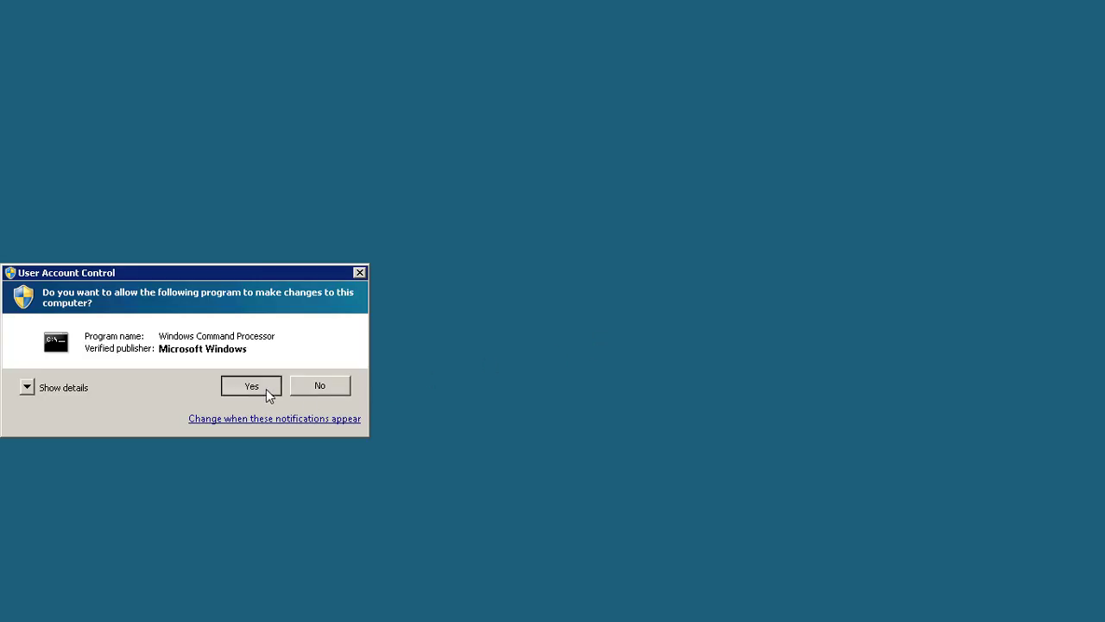
Look up google.com with the nslookup command in the administrator console.
{"action": "left_click_drag", "start_coordinate": [449, 48], "coordinate": [950, 100]}
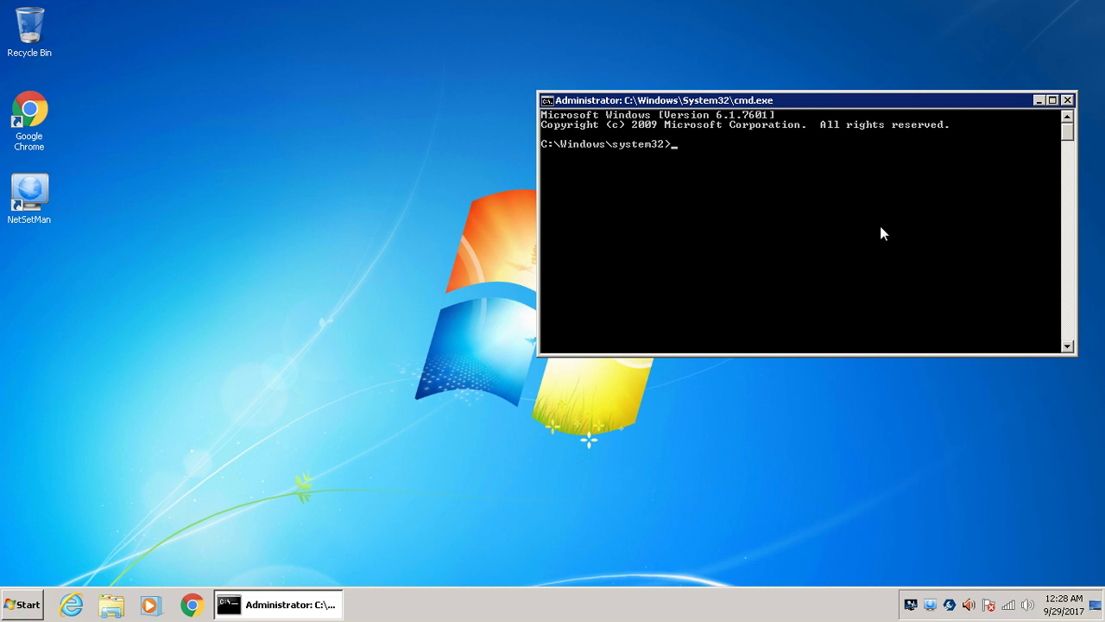
{"action": "type", "text": "nslookup google.com"}
{"action": "key", "text": "Return"}
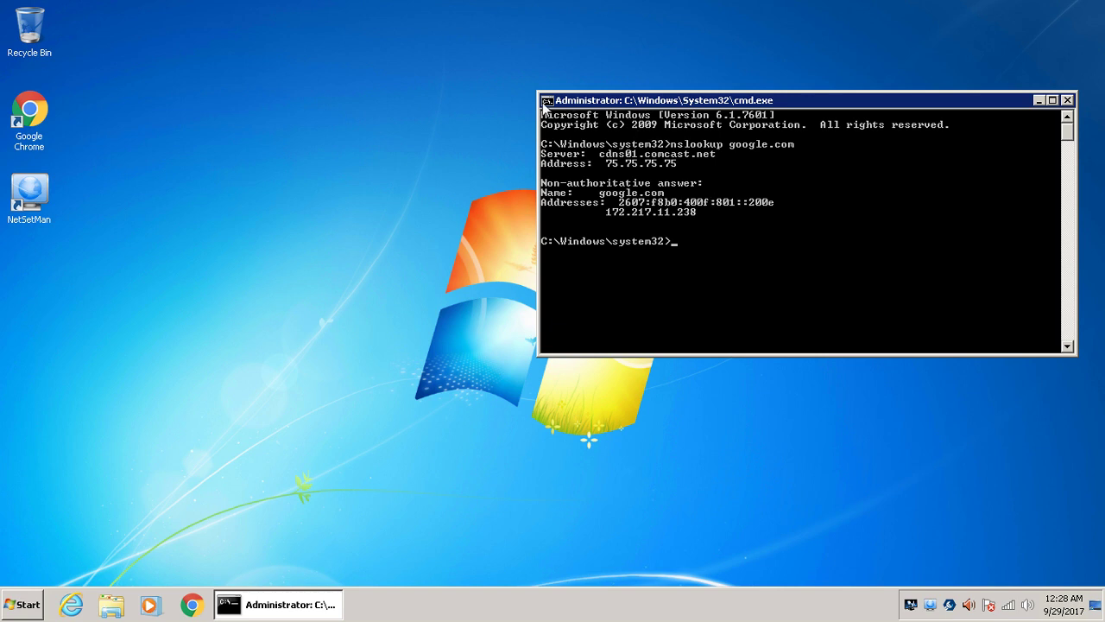
Set the console's raster font size to 12 x 16 and reposition the enlarged window on the desktop.
{"action": "left_click", "coordinate": [547, 101]}
{"action": "left_click", "coordinate": [589, 239]}
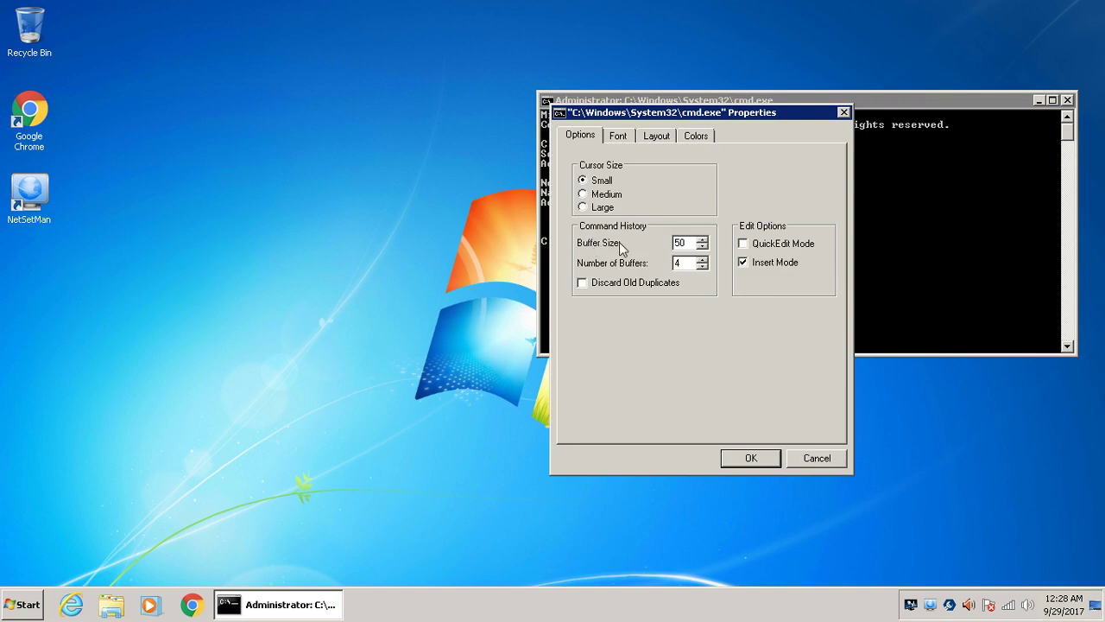
{"action": "left_click", "coordinate": [620, 136]}
{"action": "left_click", "coordinate": [725, 249]}
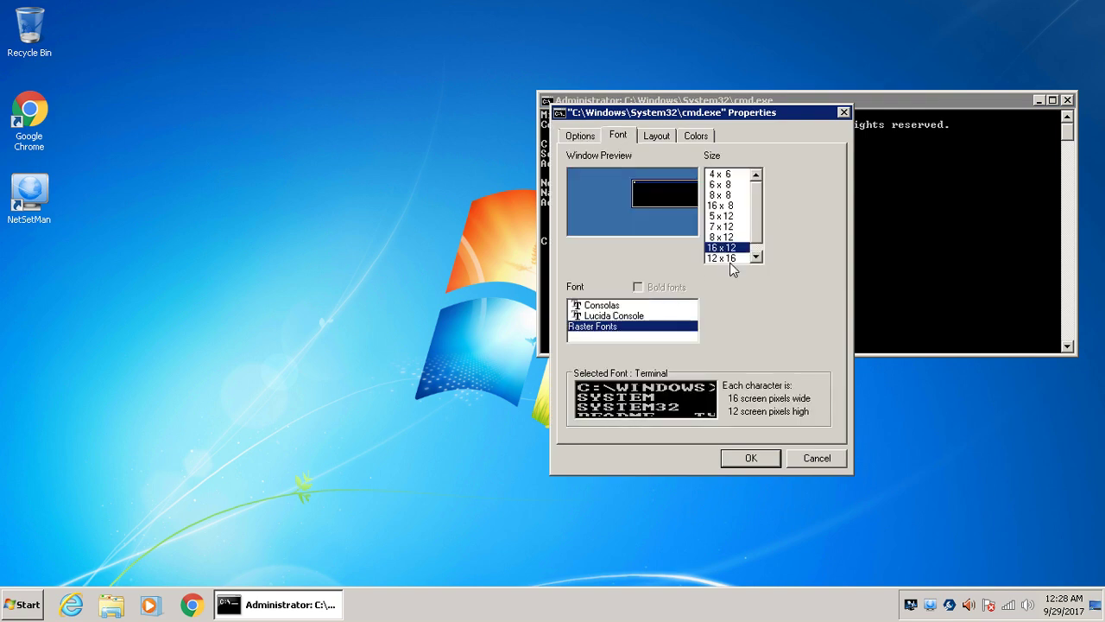
{"action": "left_click", "coordinate": [731, 259]}
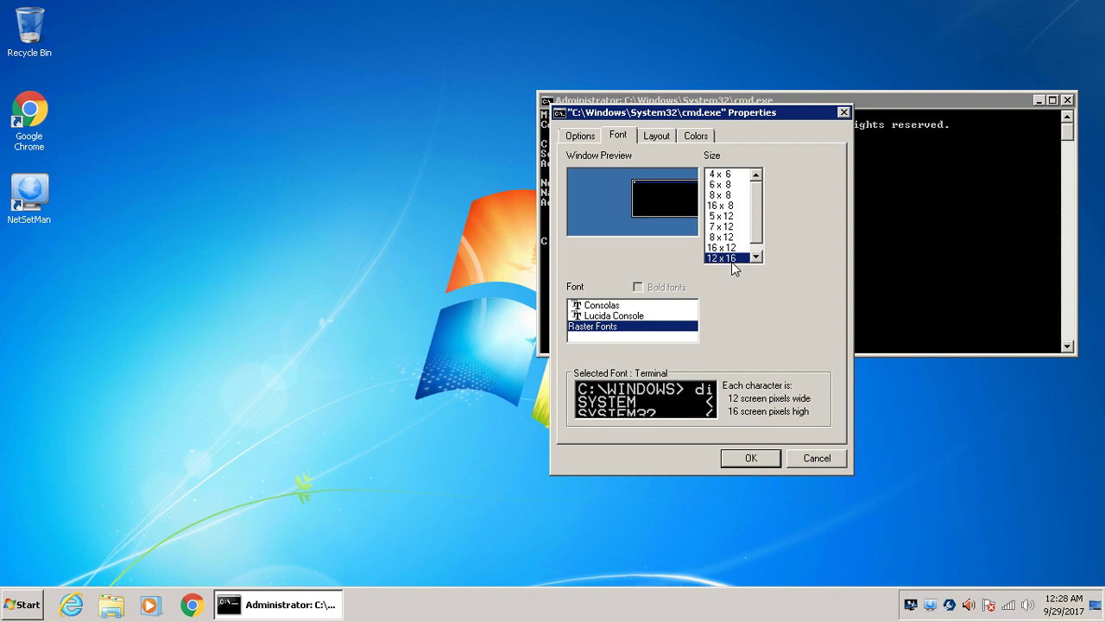
{"action": "left_click", "coordinate": [766, 458]}
{"action": "left_click_drag", "start_coordinate": [775, 98], "coordinate": [556, 57]}
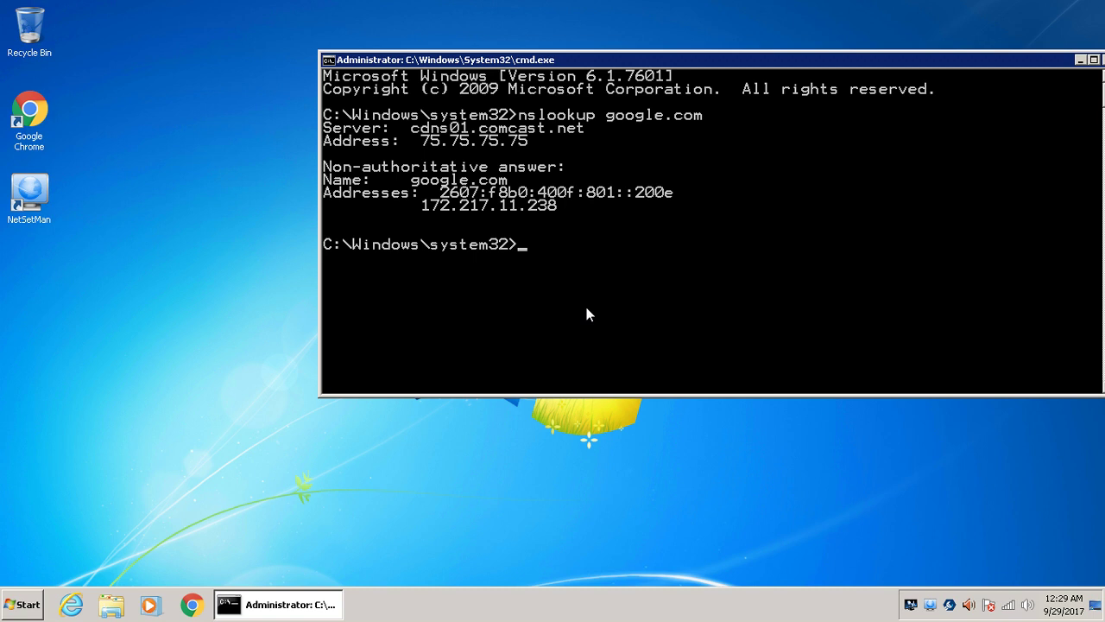
{"action": "type", "text": "dig google.com"}
{"action": "key", "text": "BackSpace"}
{"action": "key", "text": "BackSpace"}
{"action": "key", "text": "BackSpace"}
{"action": "key", "text": "BackSpace"}
{"action": "key", "text": "BackSpace"}
{"action": "key", "text": "BackSpace"}
{"action": "key", "text": "BackSpace"}
{"action": "key", "text": "BackSpace"}
{"action": "key", "text": "BackSpace"}
{"action": "key", "text": "BackSpace"}
{"action": "key", "text": "BackSpace"}
{"action": "key", "text": "BackSpace"}
{"action": "key", "text": "BackSpace"}
{"action": "key", "text": "BackSpace"}
{"action": "type", "text": "nsl"}
{"action": "key", "text": "BackSpace"}
{"action": "key", "text": "BackSpace"}
{"action": "key", "text": "BackSpace"}
Try to run the dig command without arguments, and ping google.com.
{"action": "type", "text": "dig"}
{"action": "key", "text": "Return"}
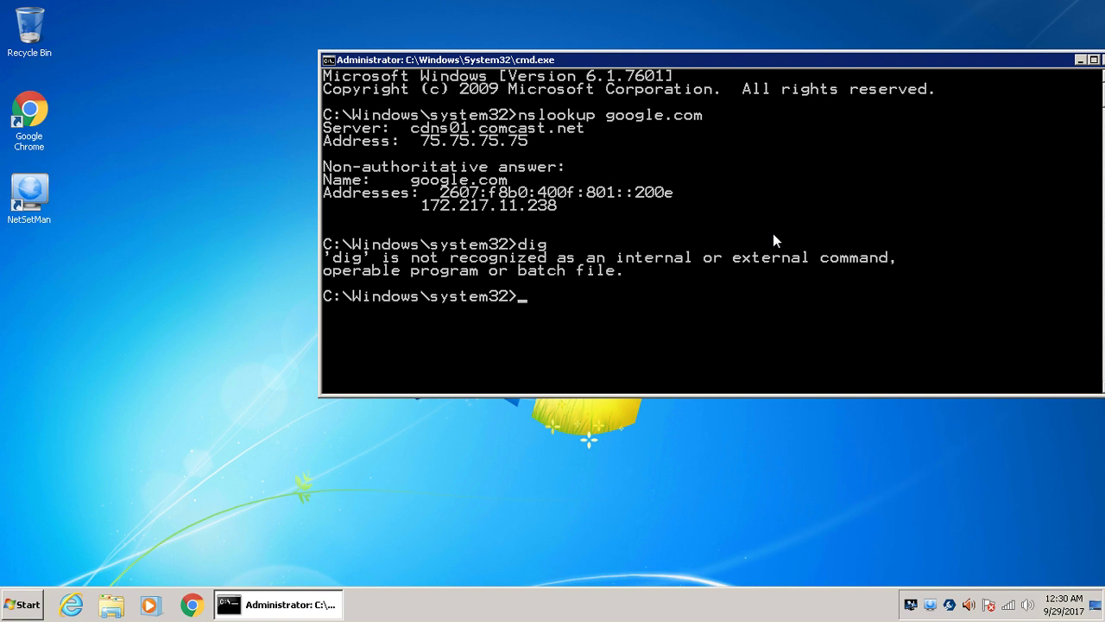
{"action": "type", "text": "p"}
{"action": "key", "text": "BackSpace"}
{"action": "type", "text": "ping google.com"}
{"action": "key", "text": "Return"}
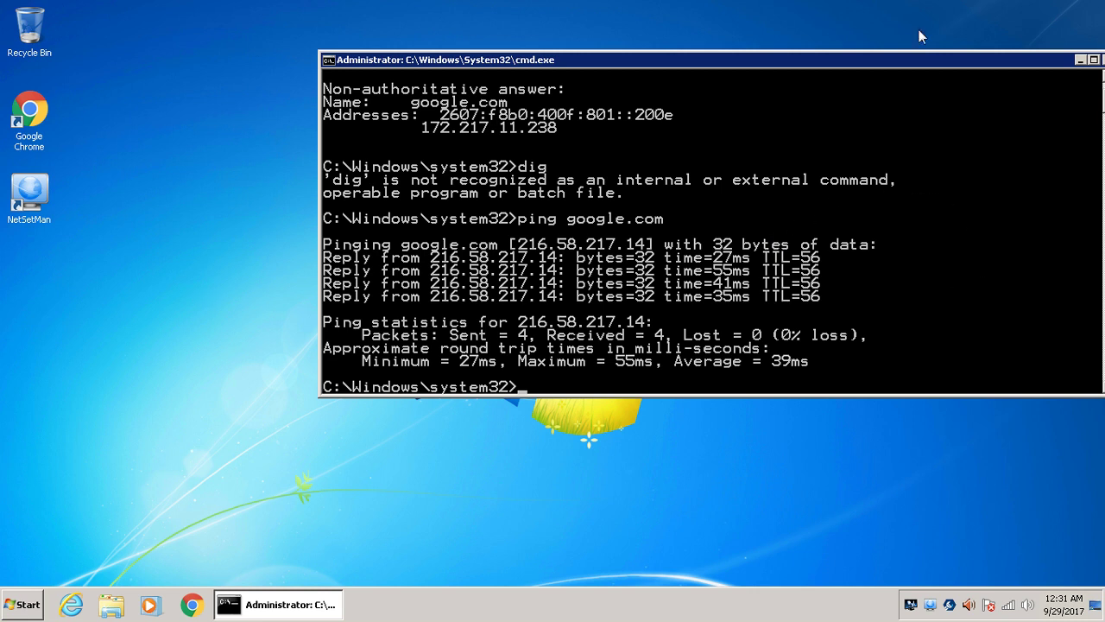
Examine the ANET Computers article on the Acrylic DNS cache proxy, including its DNS server configuration examples.
{"action": "left_click", "coordinate": [742, 14]}
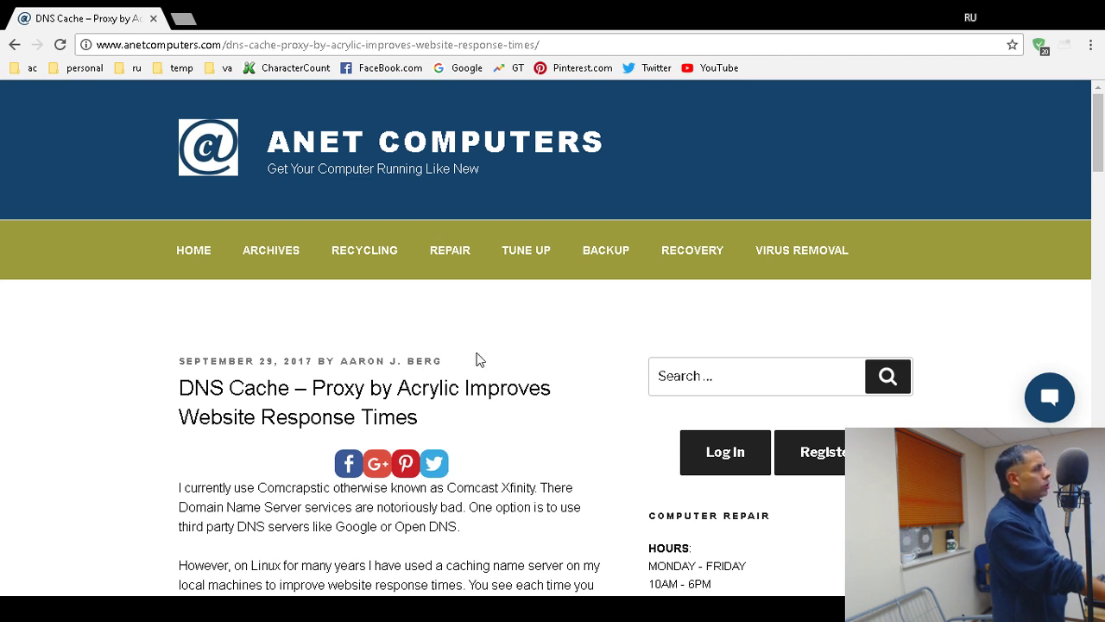
{"action": "scroll", "coordinate": [582, 466], "scroll_direction": "down", "scroll_amount": 3}
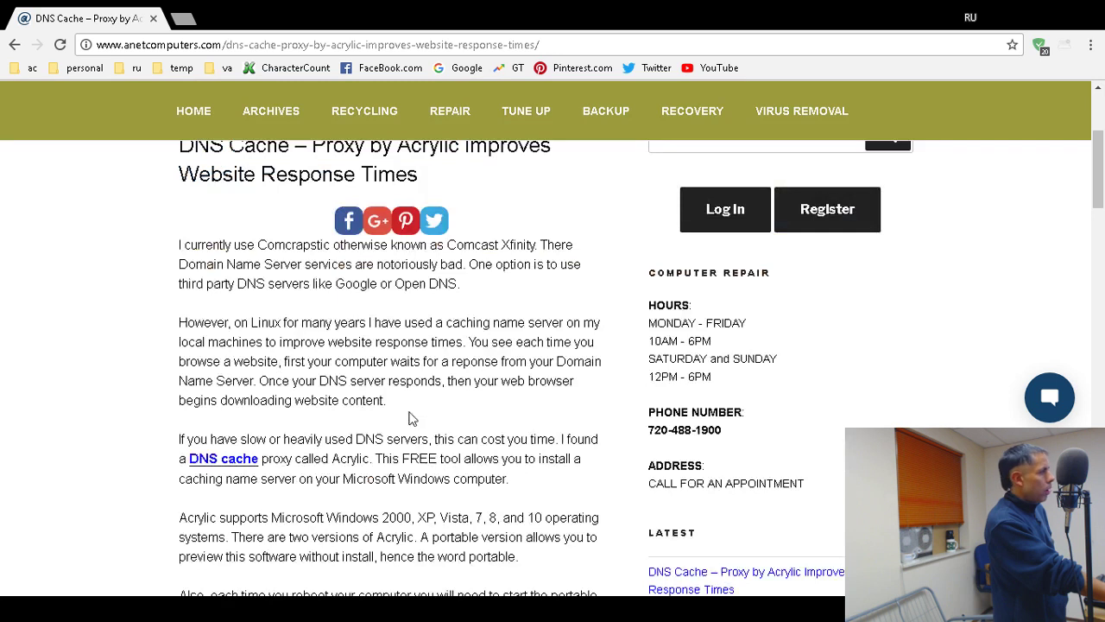
{"action": "left_click", "coordinate": [251, 464]}
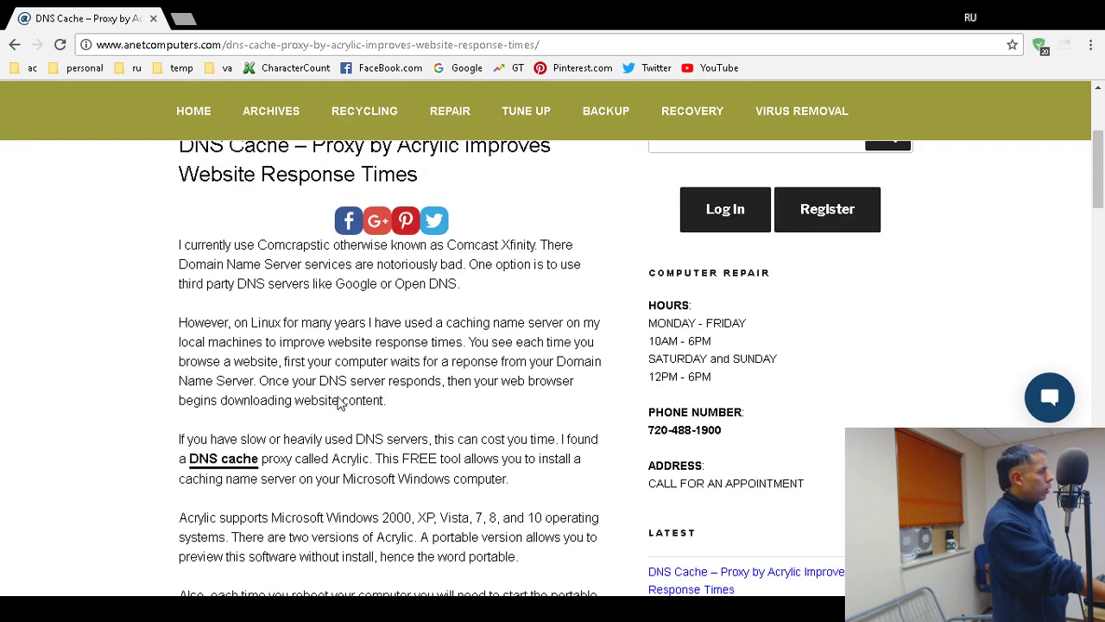
{"action": "scroll", "coordinate": [544, 394], "scroll_direction": "down", "scroll_amount": 2}
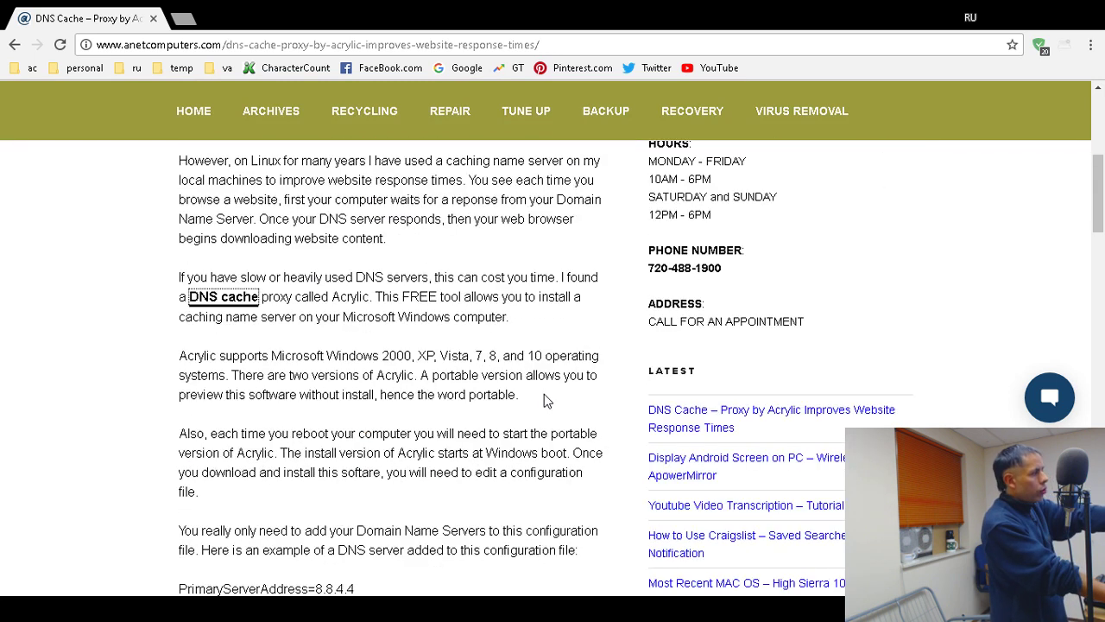
{"action": "scroll", "coordinate": [544, 394], "scroll_direction": "down", "scroll_amount": 2}
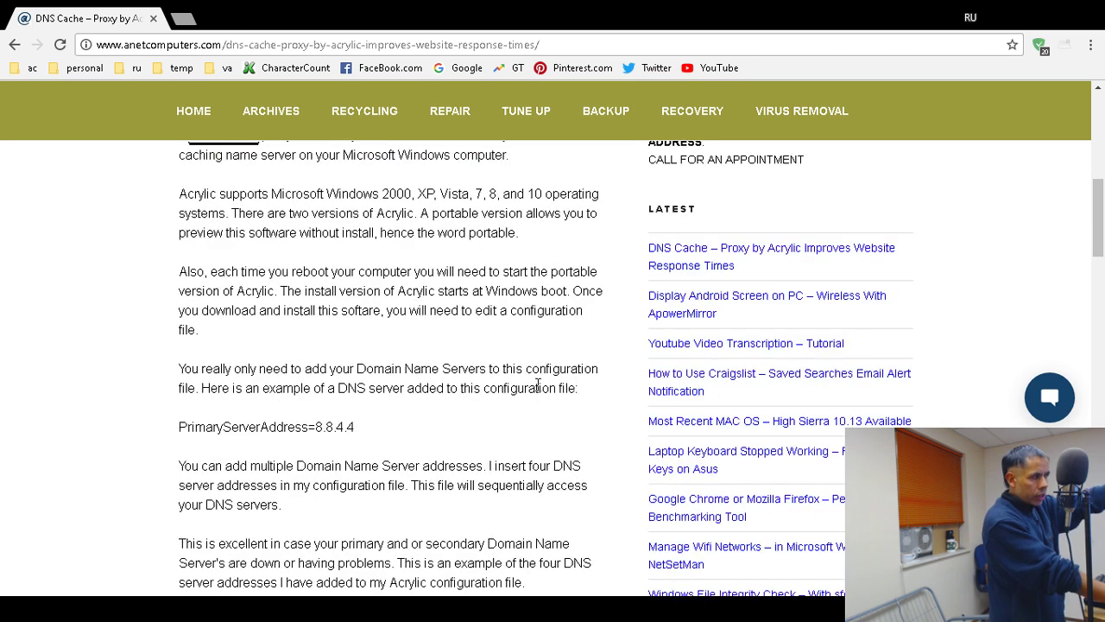
{"action": "scroll", "coordinate": [538, 385], "scroll_direction": "down", "scroll_amount": 1}
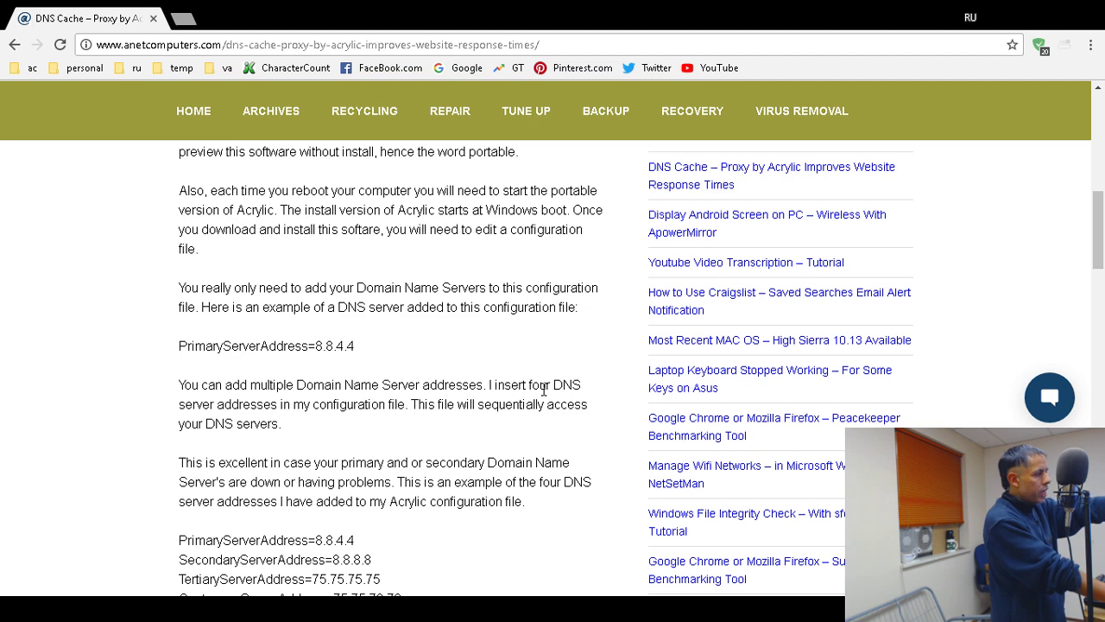
{"action": "scroll", "coordinate": [544, 390], "scroll_direction": "up", "scroll_amount": 2}
{"action": "scroll", "coordinate": [405, 331], "scroll_direction": "up", "scroll_amount": 3}
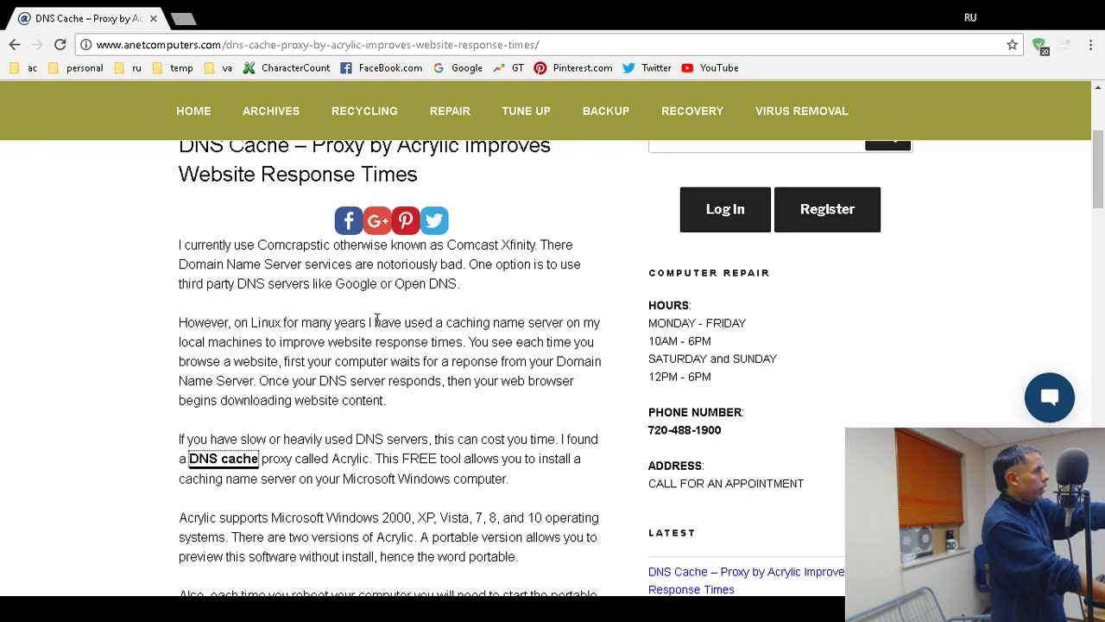
{"action": "scroll", "coordinate": [520, 478], "scroll_direction": "down", "scroll_amount": 3}
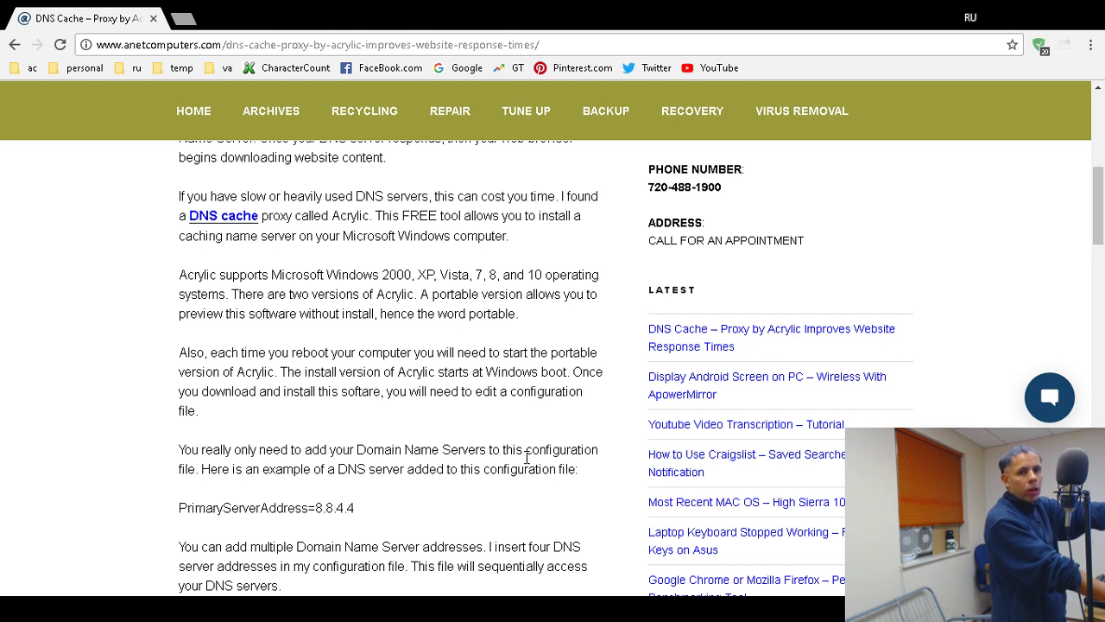
{"action": "scroll", "coordinate": [527, 457], "scroll_direction": "down", "scroll_amount": 1}
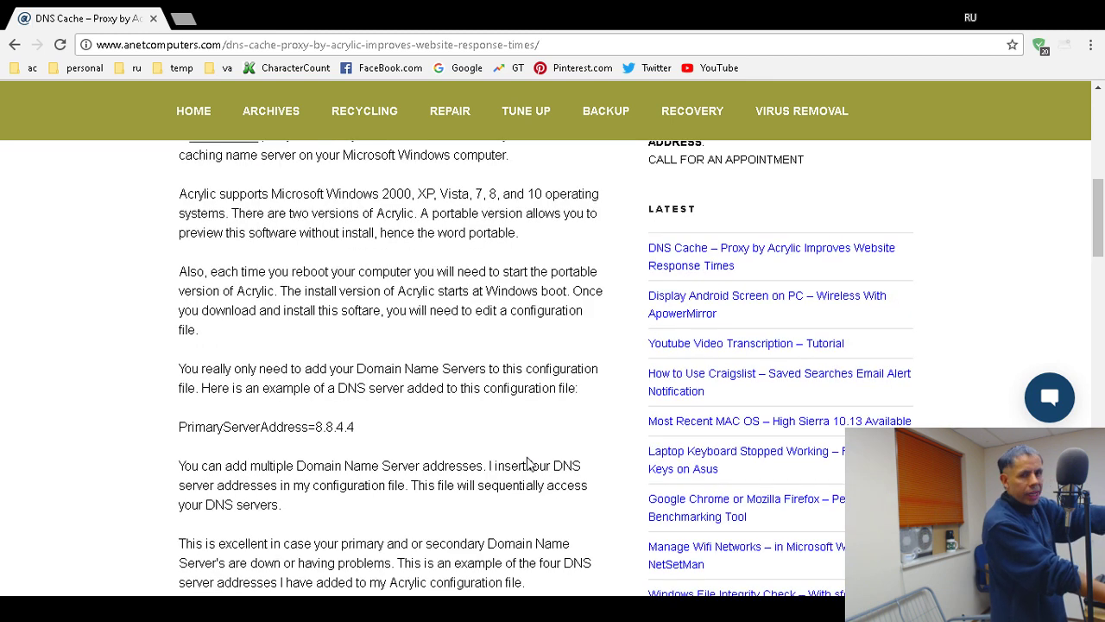
{"action": "scroll", "coordinate": [527, 462], "scroll_direction": "down", "scroll_amount": 3}
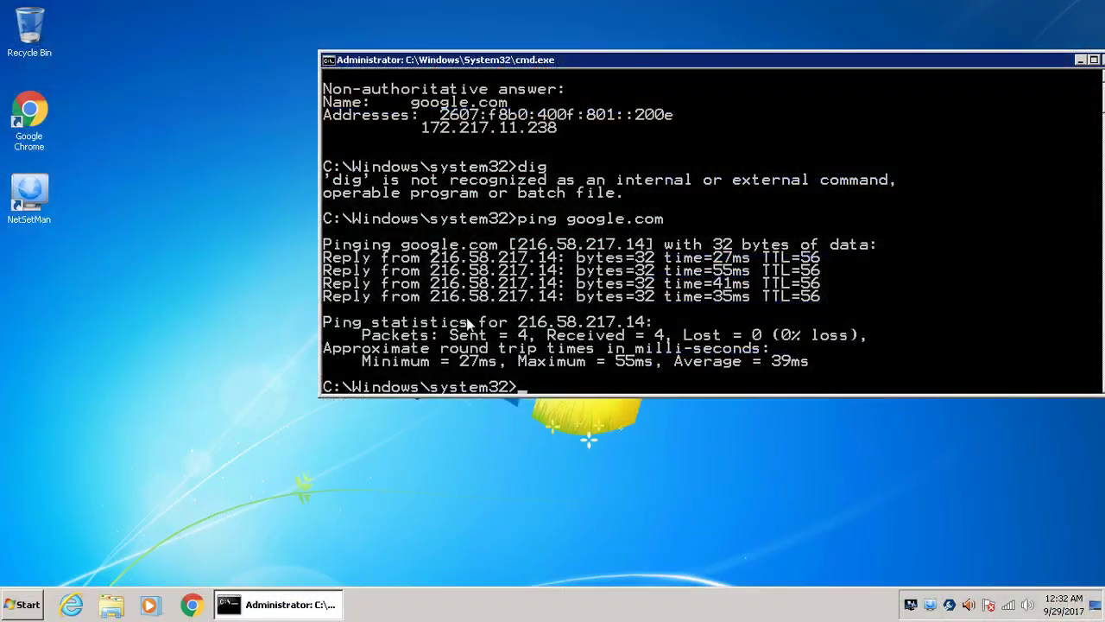
Open the Acrylic DNS Proxy home page in Google Chrome and download its Windows setup, keeping the file Acrylic.exe.
{"action": "left_click", "coordinate": [193, 608]}
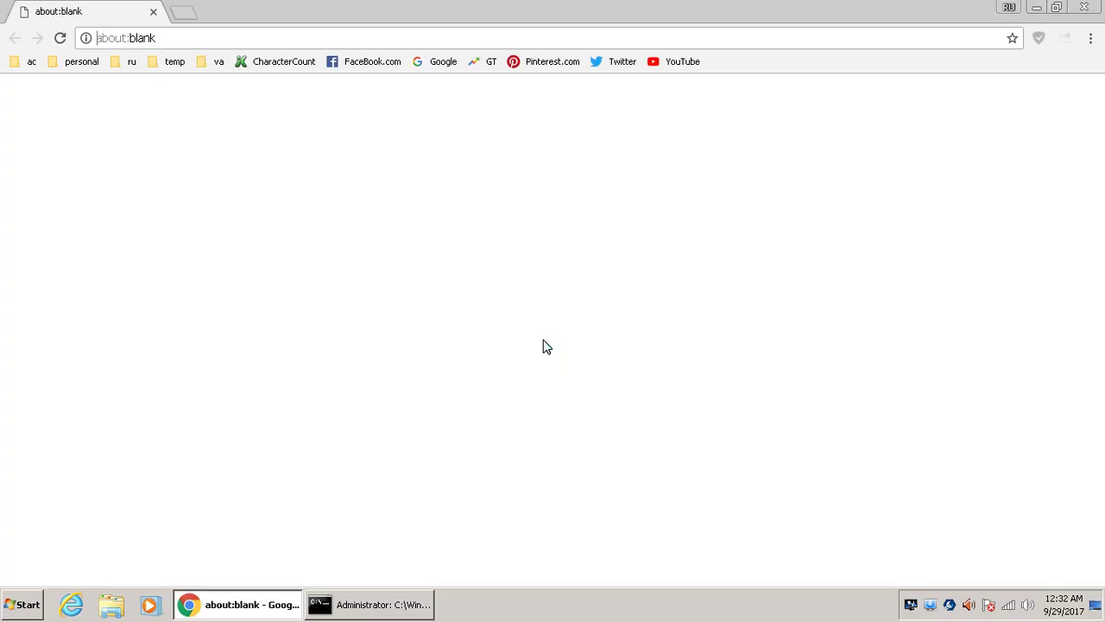
{"action": "left_click", "coordinate": [151, 40]}
{"action": "right_click", "coordinate": [151, 39]}
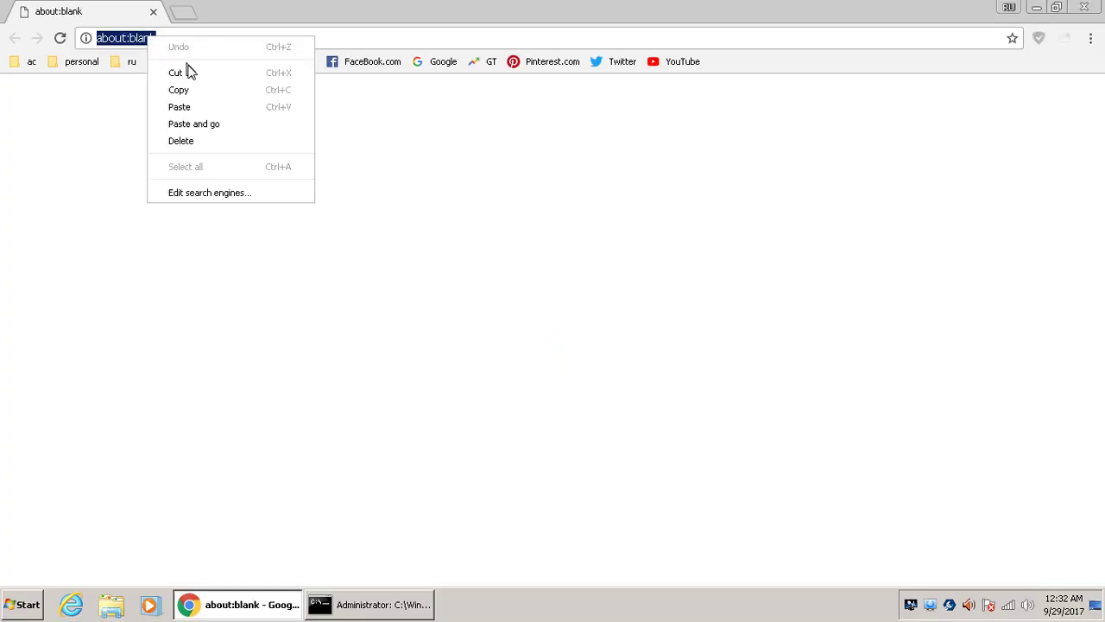
{"action": "left_click", "coordinate": [194, 128]}
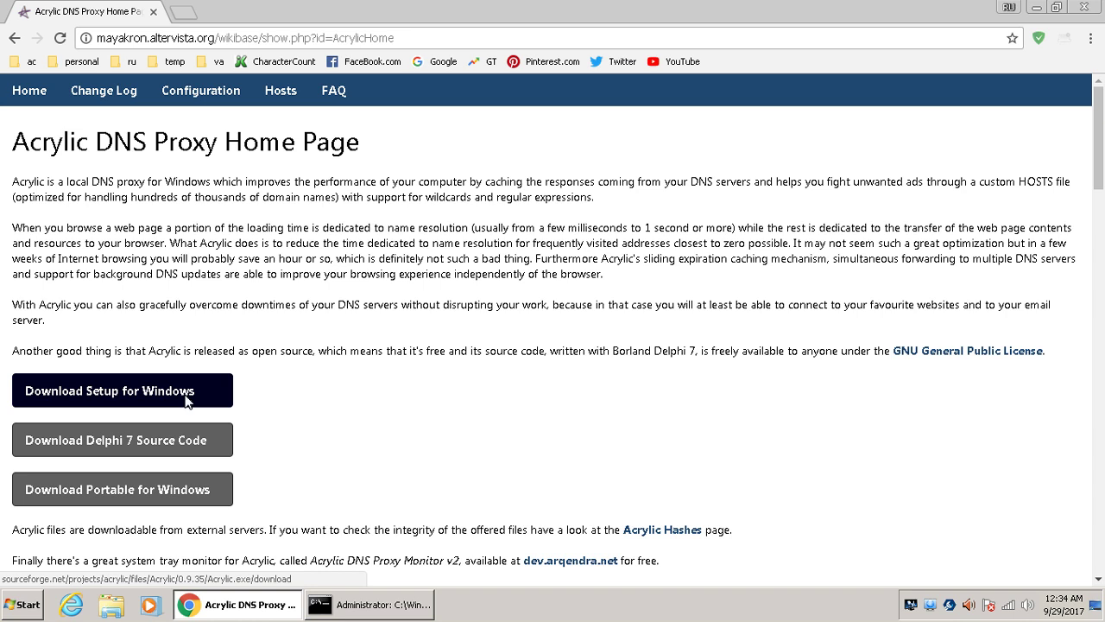
{"action": "left_click", "coordinate": [218, 397]}
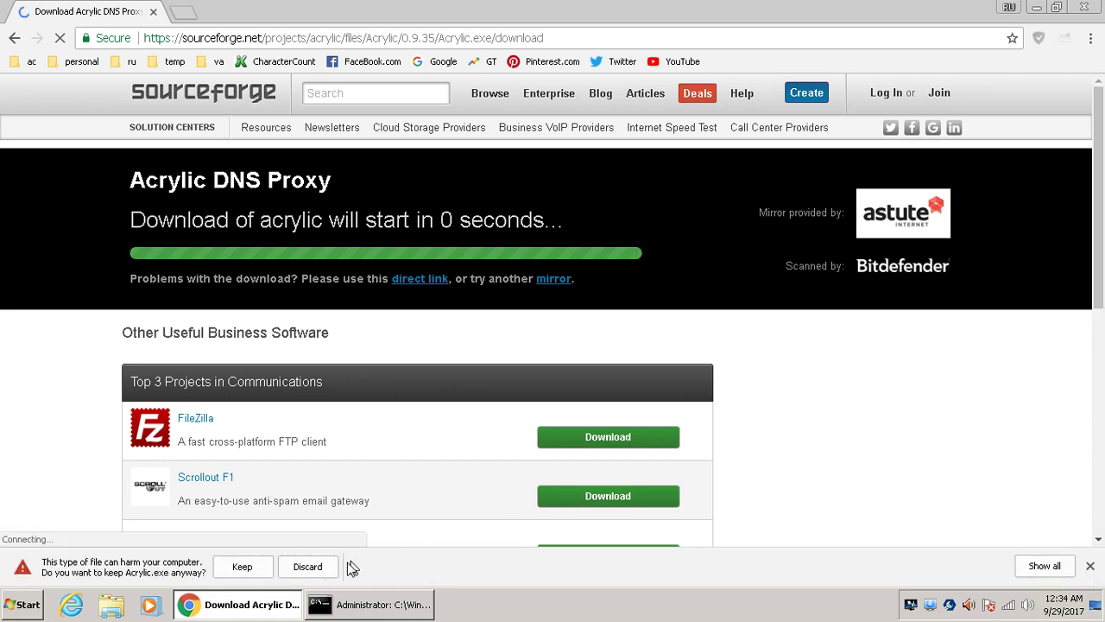
{"action": "left_click", "coordinate": [254, 566]}
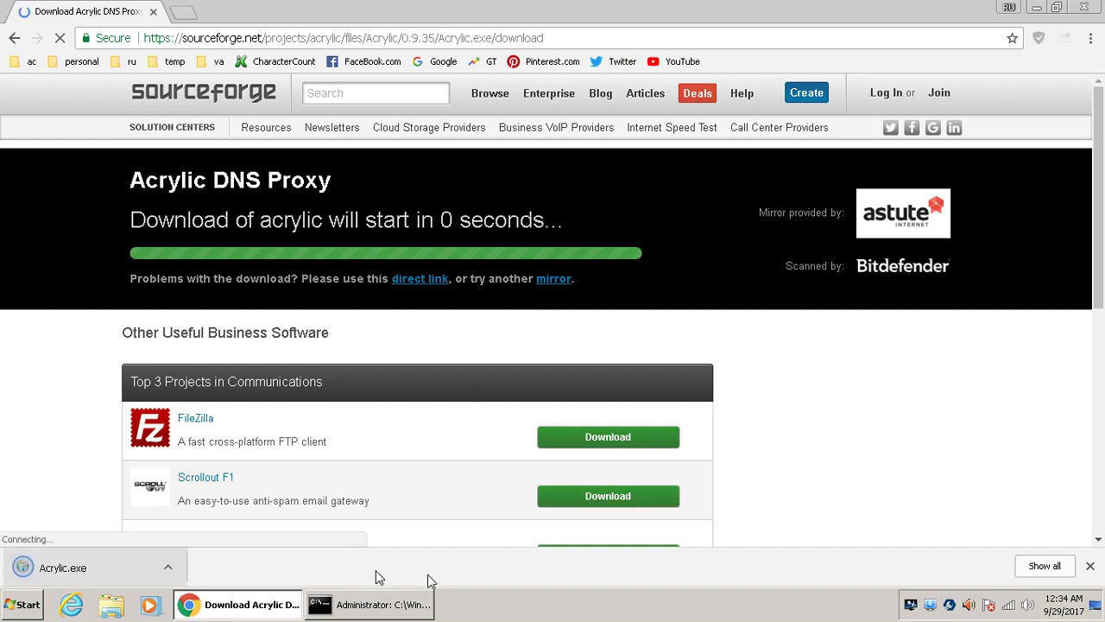
Run the downloaded Acrylic.exe setup, accept its license, install to C:\Program Files (x86)\Acrylic DNS Proxy, and finish the wizard.
{"action": "left_click", "coordinate": [76, 569]}
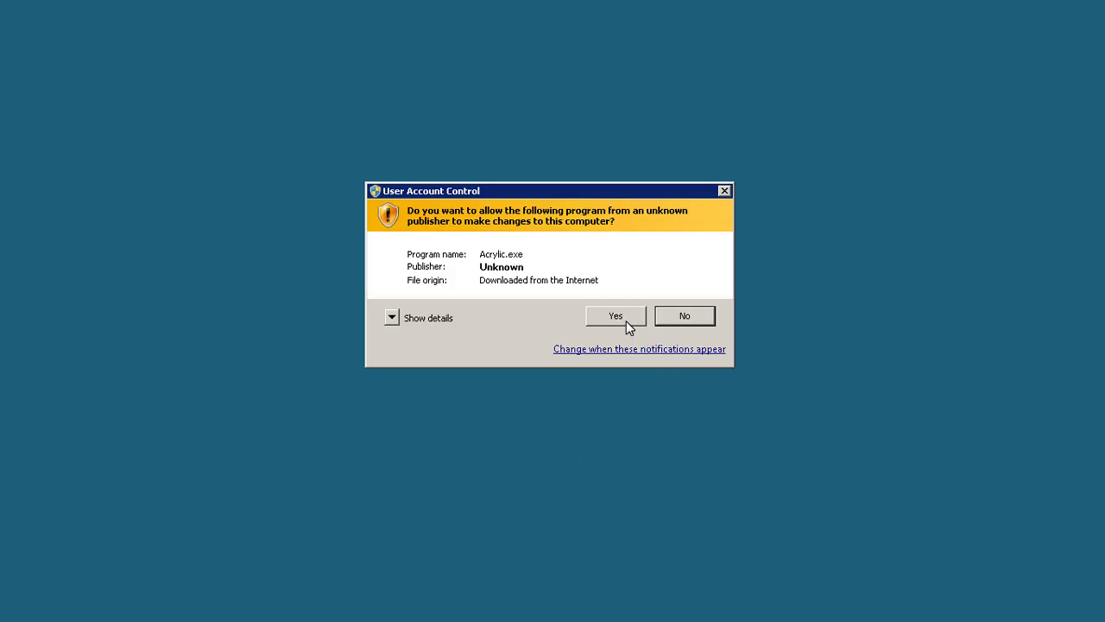
{"action": "left_click", "coordinate": [628, 319]}
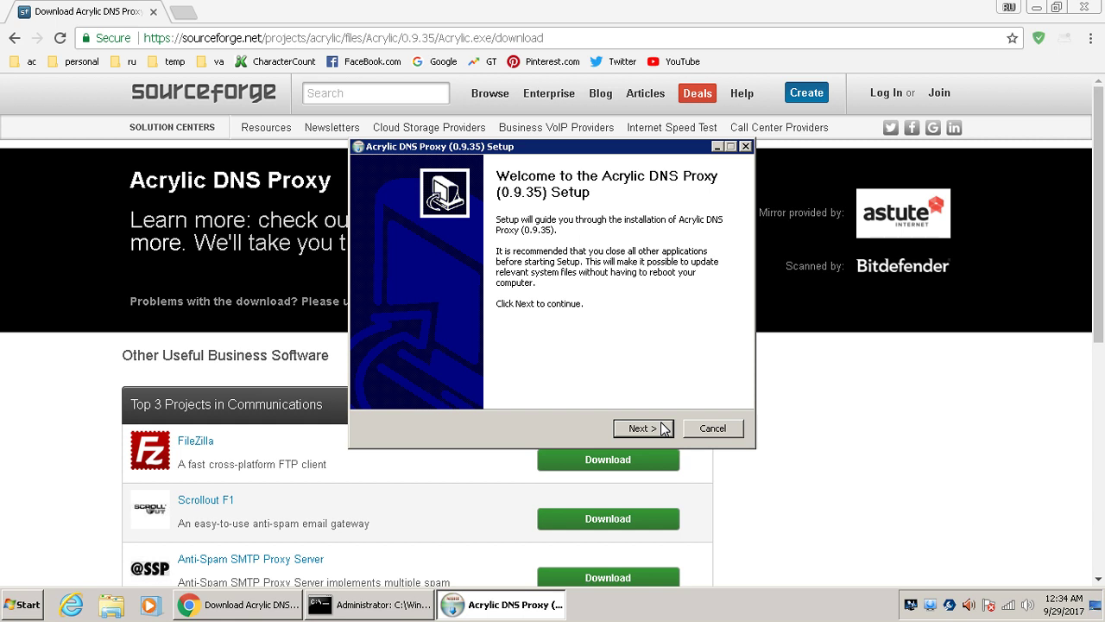
{"action": "left_click", "coordinate": [663, 429]}
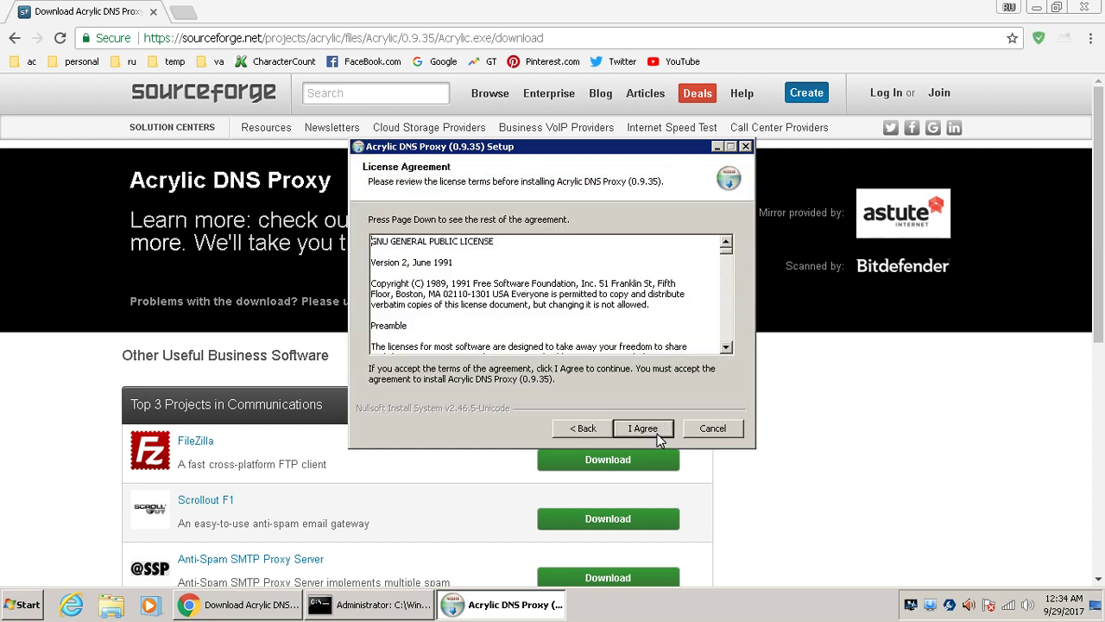
{"action": "left_click", "coordinate": [643, 428]}
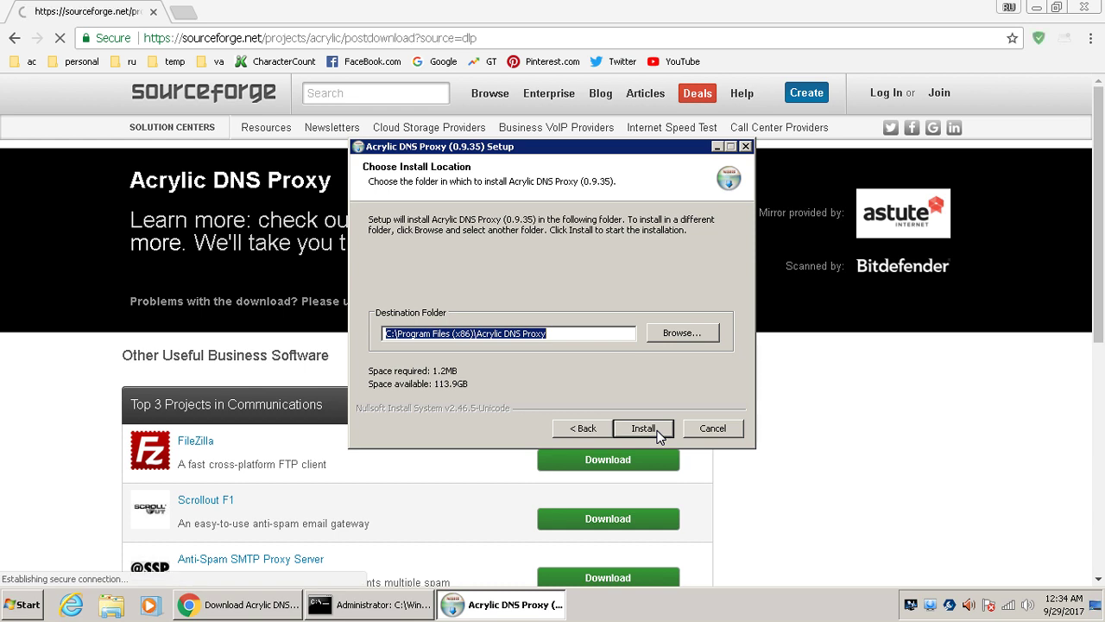
{"action": "left_click", "coordinate": [643, 428]}
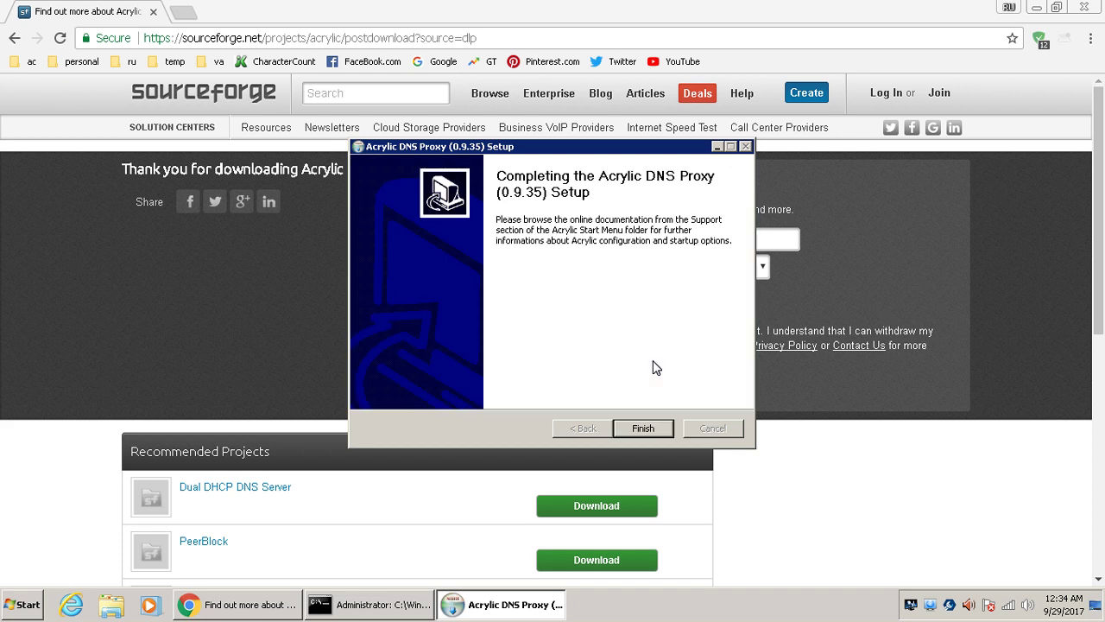
{"action": "left_click", "coordinate": [657, 430]}
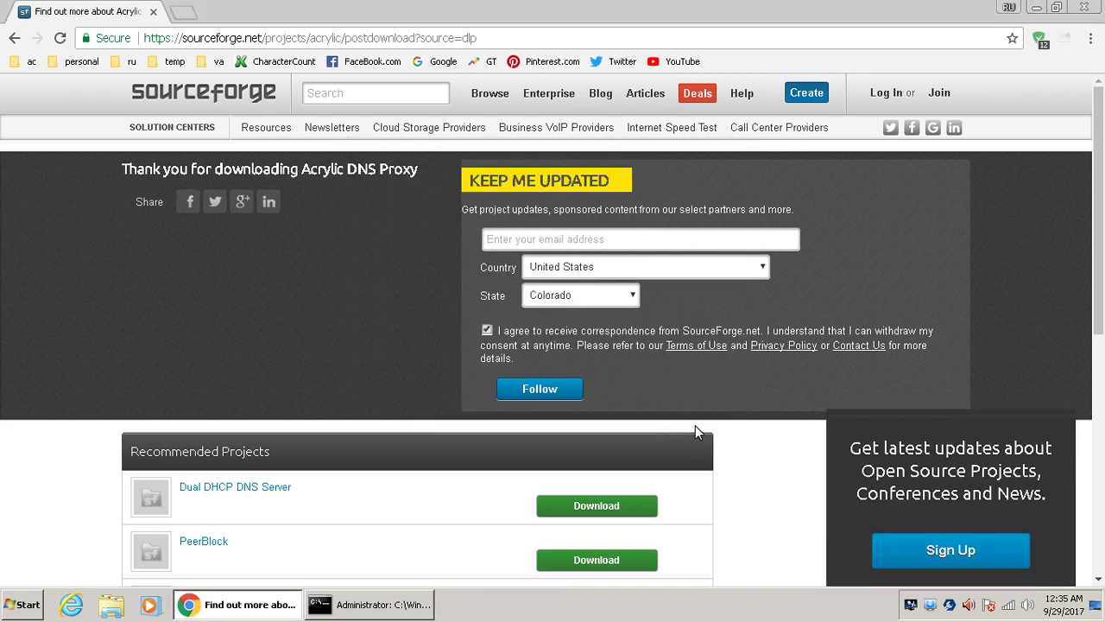
Open the Acrylic DNS Proxy configuration file for editing with administrator approval, and maximize its Notepad window.
{"action": "left_click", "coordinate": [366, 607]}
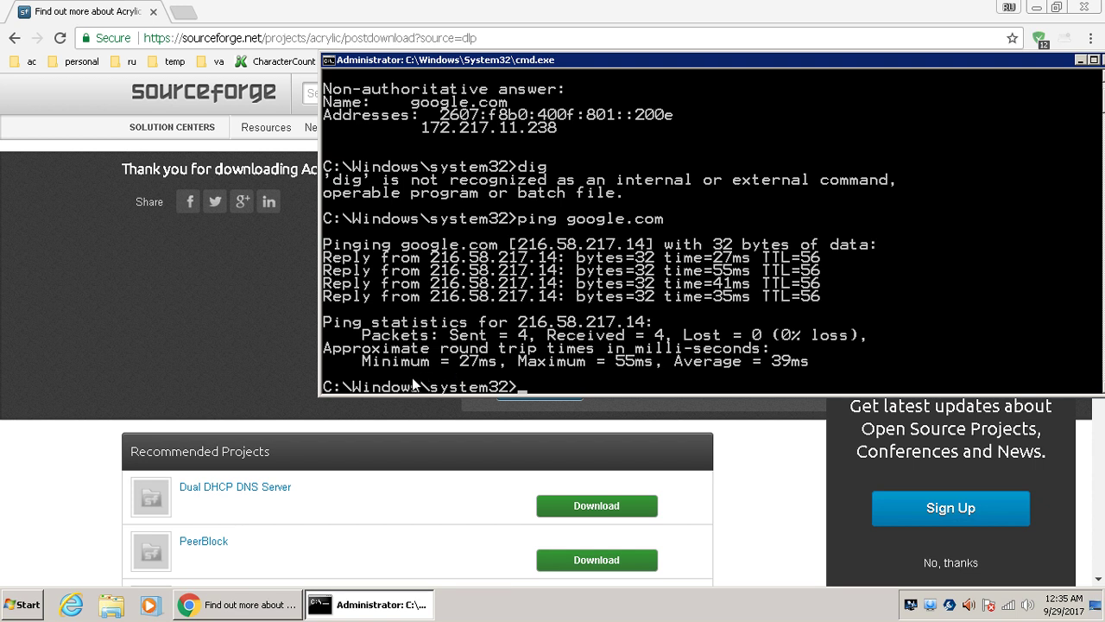
{"action": "left_click", "coordinate": [26, 603]}
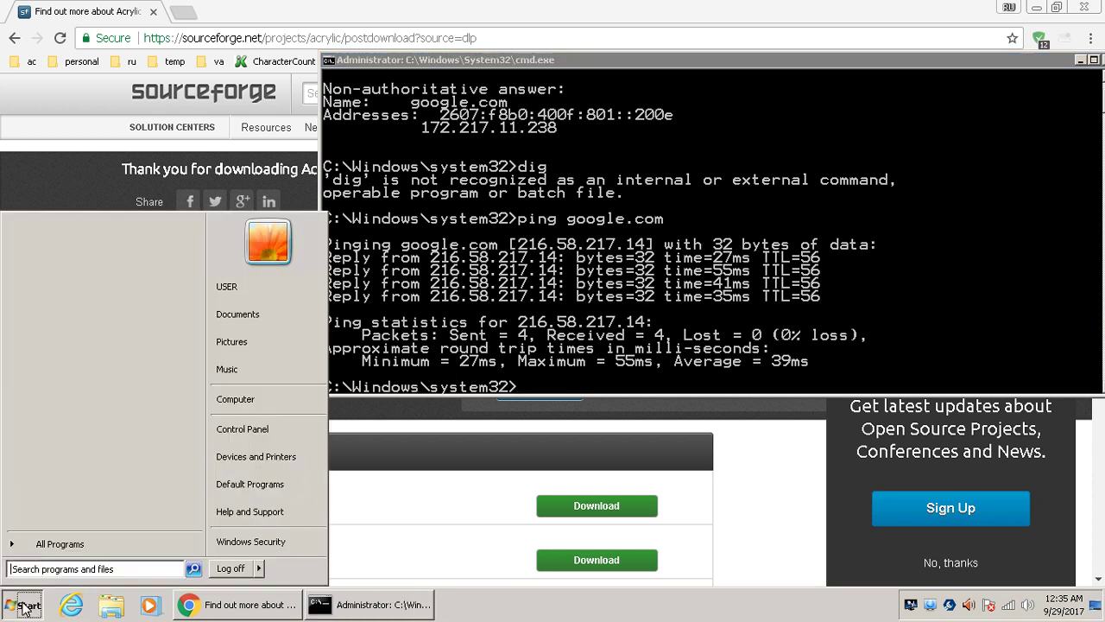
{"action": "left_click", "coordinate": [60, 544]}
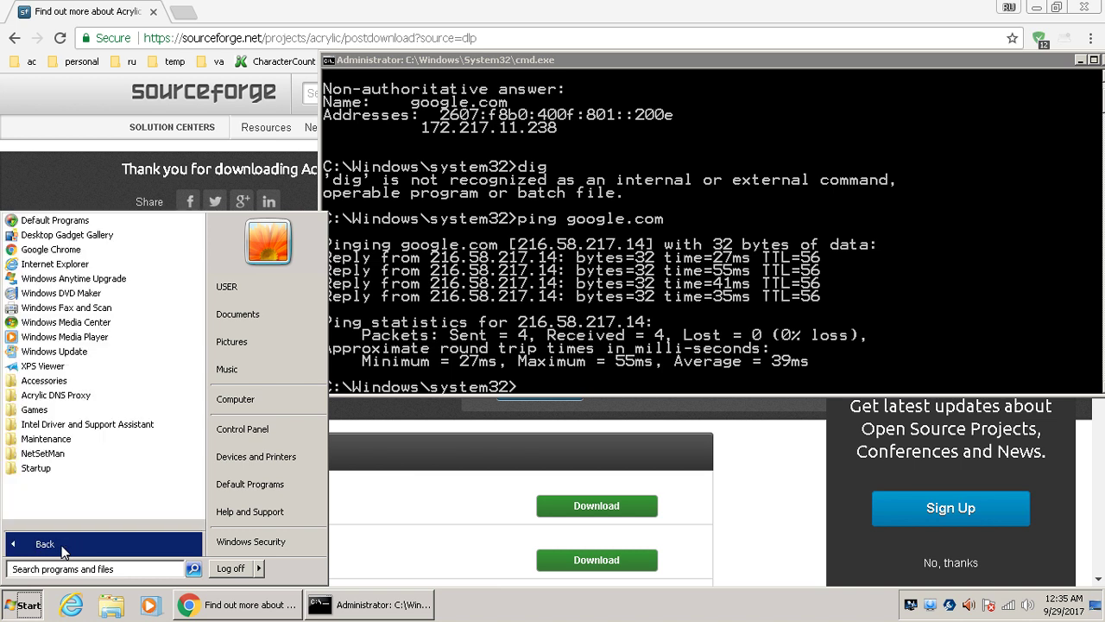
{"action": "left_click", "coordinate": [137, 401]}
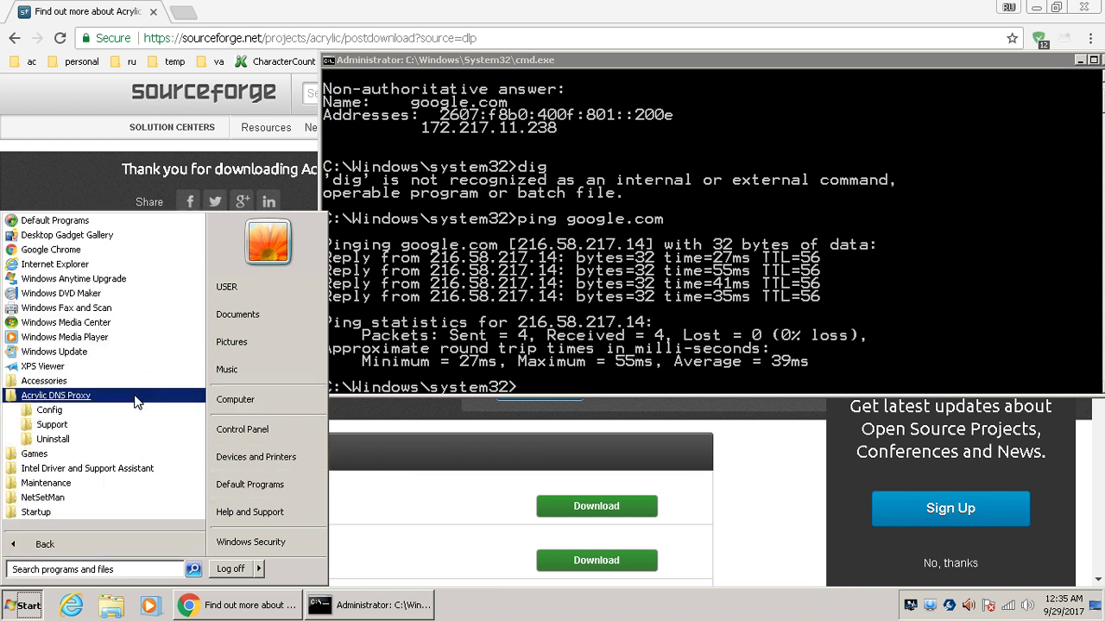
{"action": "left_click", "coordinate": [84, 414]}
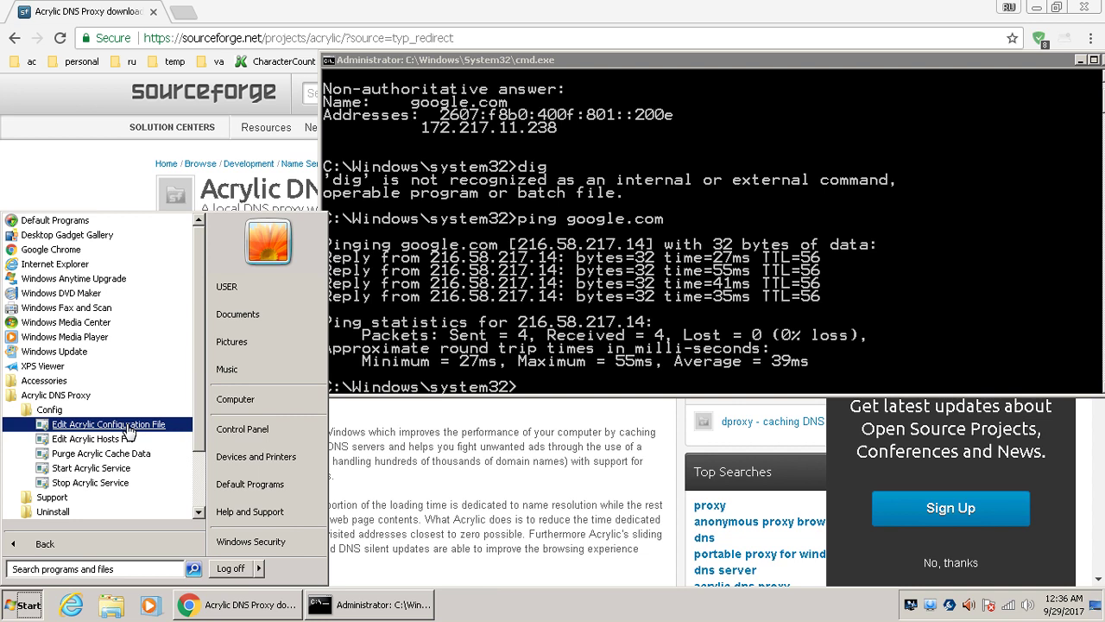
{"action": "left_click", "coordinate": [132, 425]}
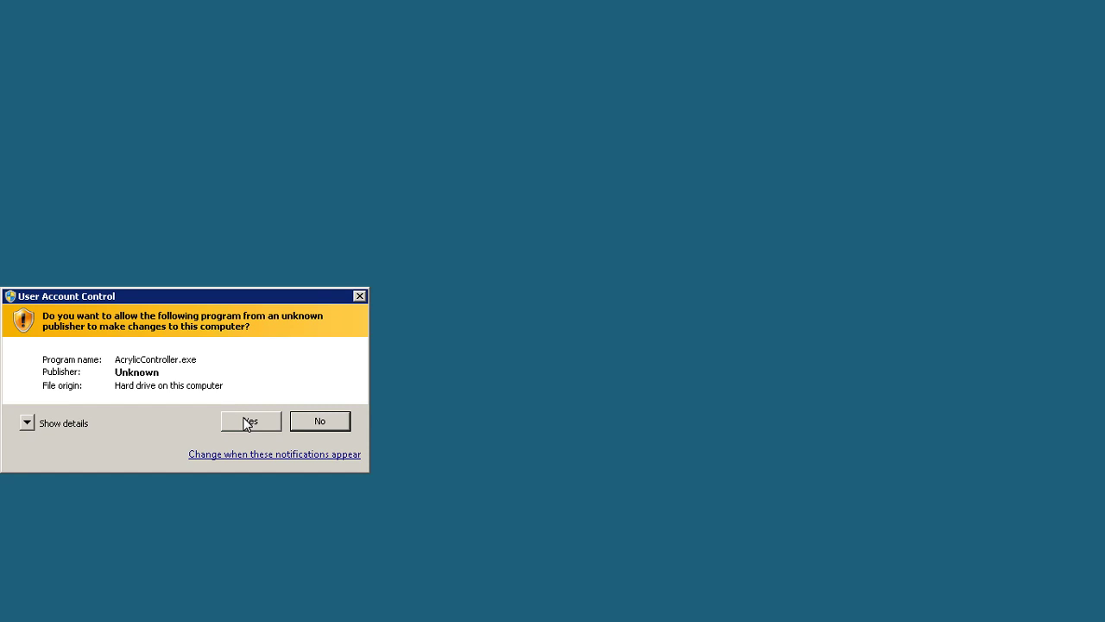
{"action": "left_click", "coordinate": [249, 421]}
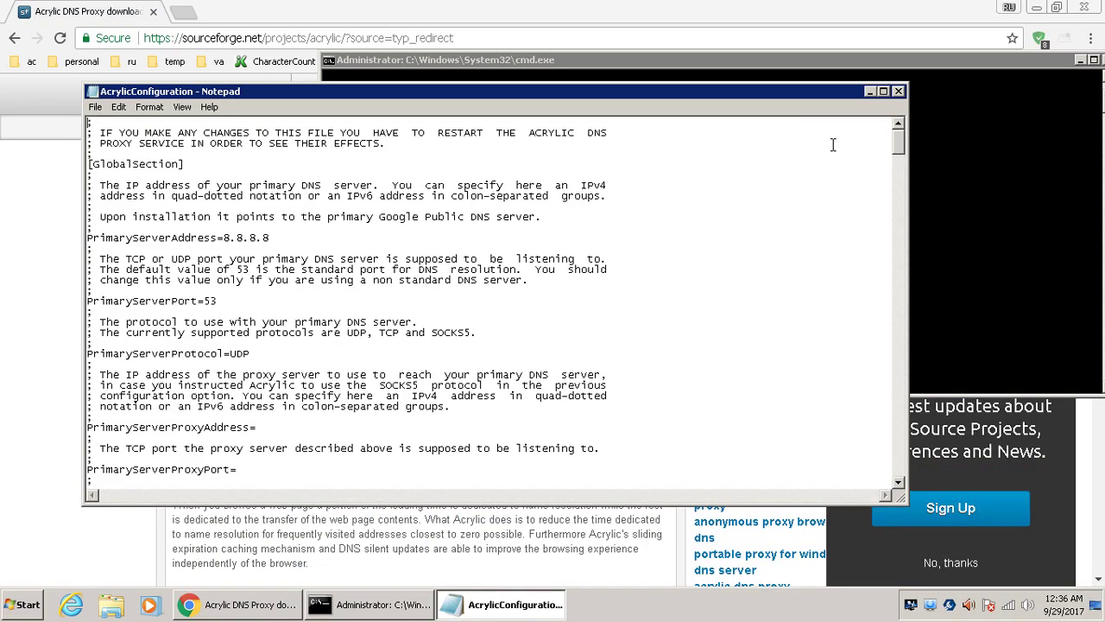
{"action": "left_click", "coordinate": [883, 90]}
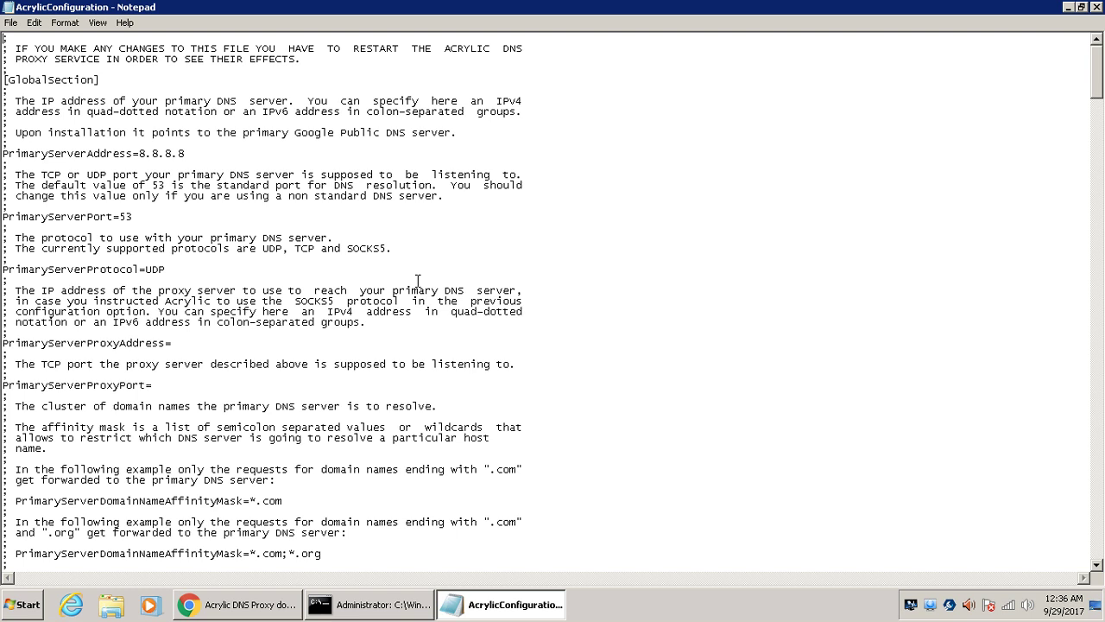
Set TertiaryServerAddress to 75.75.75.75 in the tertiary DNS server section of the Acrylic configuration file.
{"action": "left_click", "coordinate": [212, 156]}
{"action": "scroll", "coordinate": [660, 427], "scroll_direction": "down", "scroll_amount": 2}
{"action": "scroll", "coordinate": [660, 427], "scroll_direction": "down", "scroll_amount": 8}
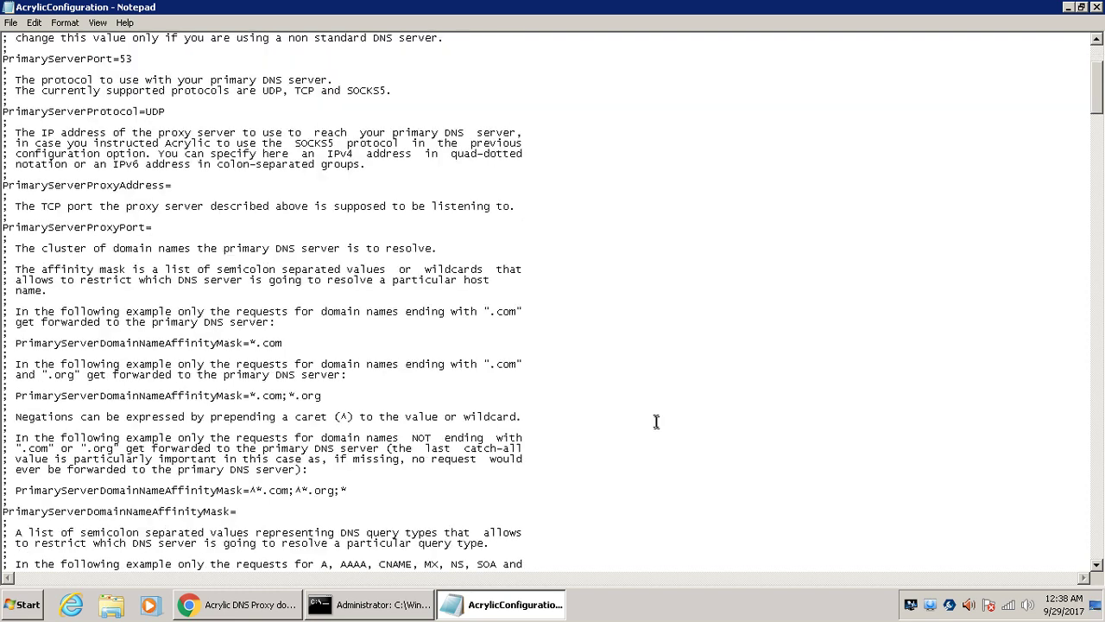
{"action": "scroll", "coordinate": [736, 422], "scroll_direction": "down", "scroll_amount": 4}
{"action": "scroll", "coordinate": [741, 421], "scroll_direction": "down", "scroll_amount": 6}
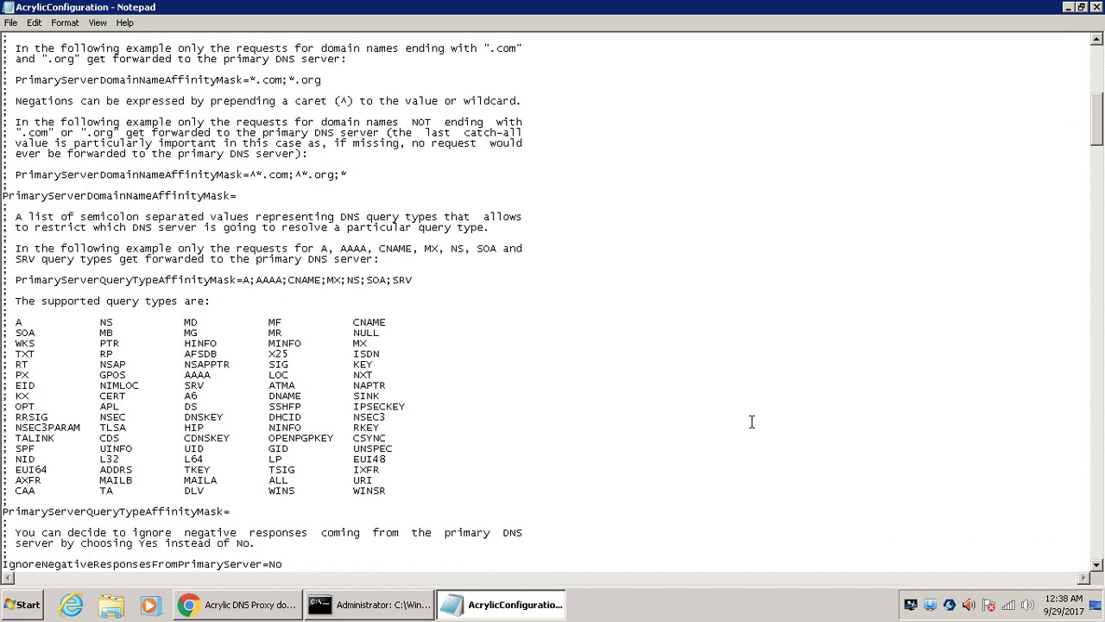
{"action": "scroll", "coordinate": [259, 475], "scroll_direction": "down", "scroll_amount": 1}
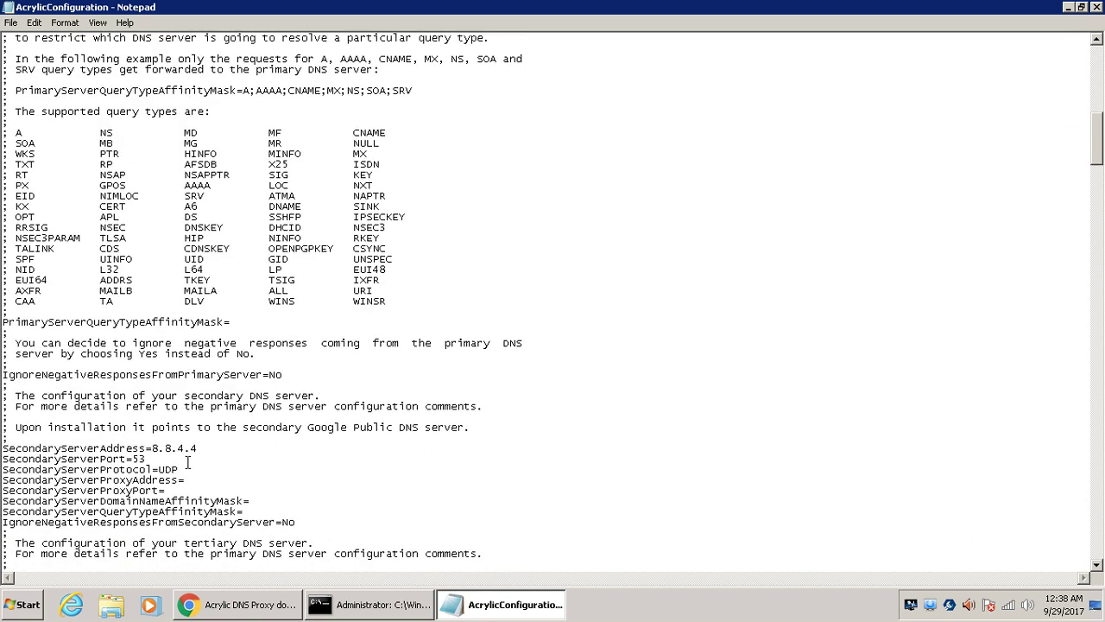
{"action": "scroll", "coordinate": [288, 457], "scroll_direction": "down", "scroll_amount": 1}
{"action": "scroll", "coordinate": [630, 470], "scroll_direction": "down", "scroll_amount": 4}
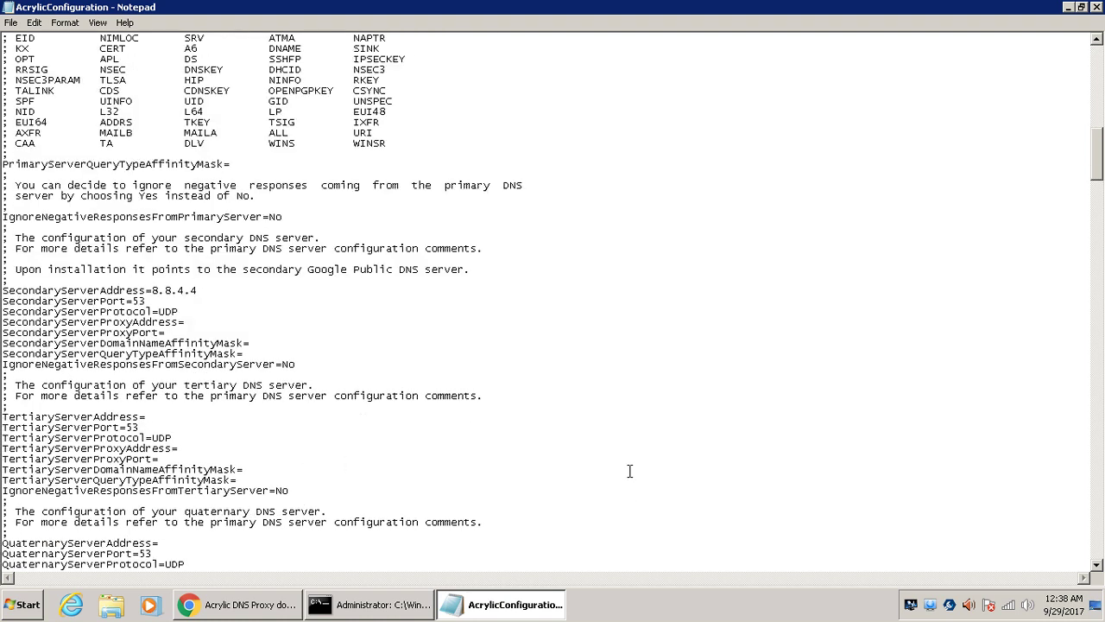
{"action": "scroll", "coordinate": [629, 471], "scroll_direction": "down", "scroll_amount": 1}
{"action": "left_click", "coordinate": [175, 385]}
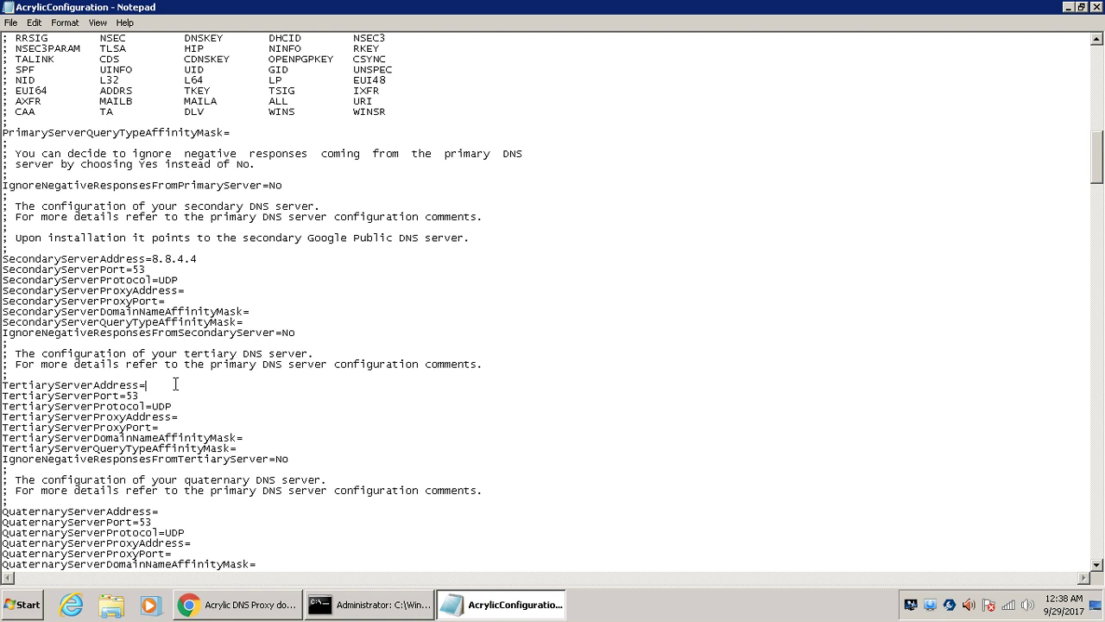
{"action": "type", "text": "75.75.75.75"}
Set QuaternaryServerAddress to 75.75.76.76 in the quaternary DNS server section.
{"action": "left_click", "coordinate": [196, 511]}
{"action": "scroll", "coordinate": [197, 516], "scroll_direction": "down", "scroll_amount": 1}
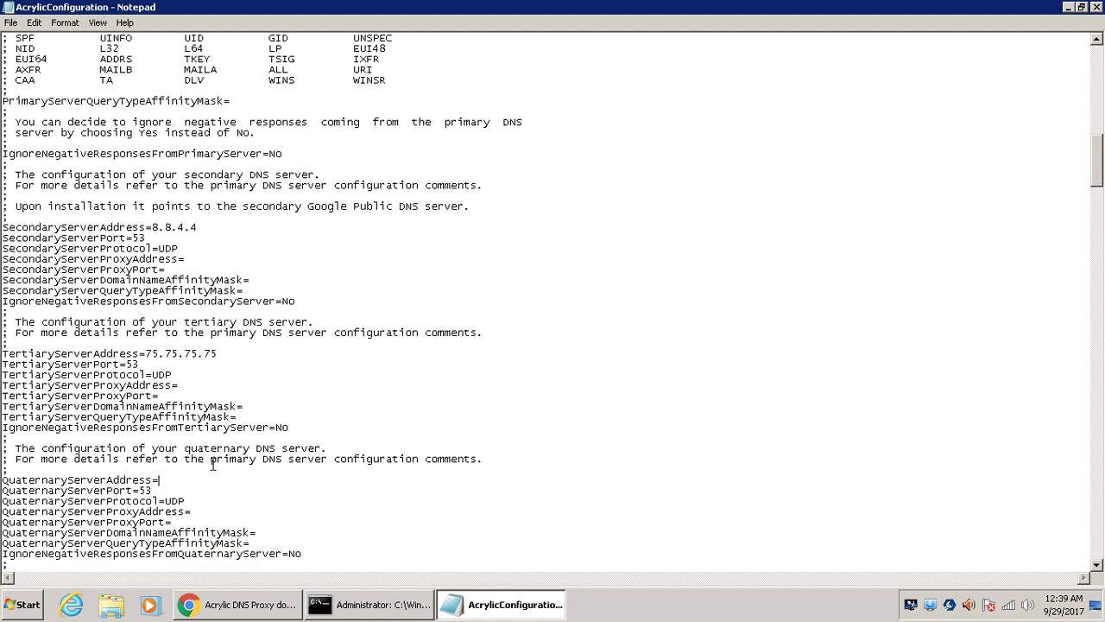
{"action": "type", "text": "75.75.76.76"}
Switch to the command prompt, ping 75.75.76.76, and interrupt the ping after a few replies.
{"action": "left_click", "coordinate": [404, 605]}
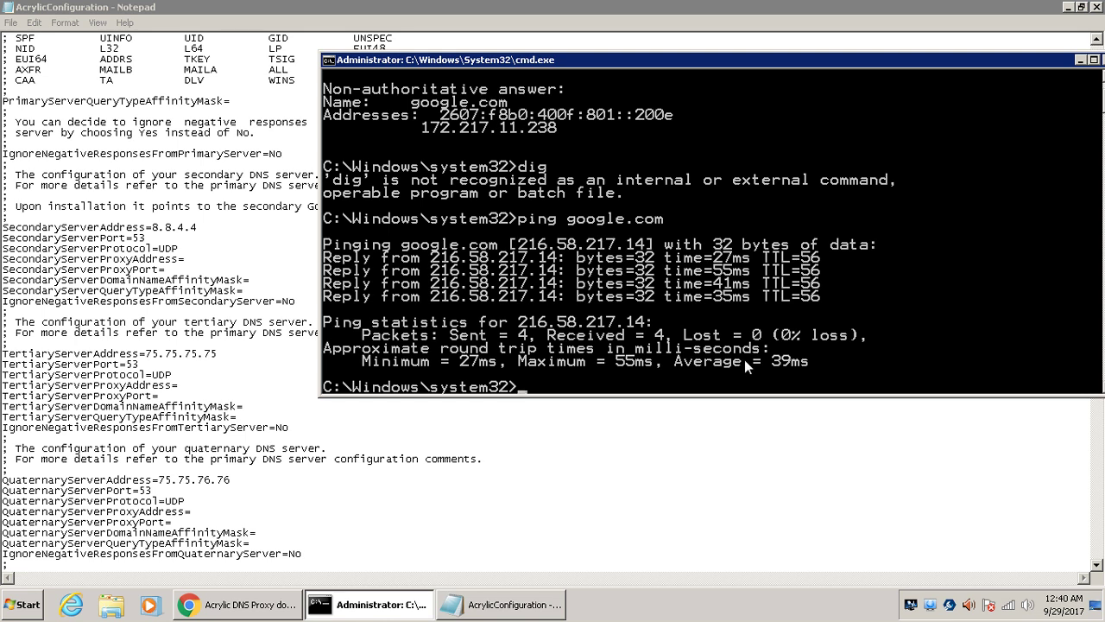
{"action": "type", "text": "ping 75.75.75"}
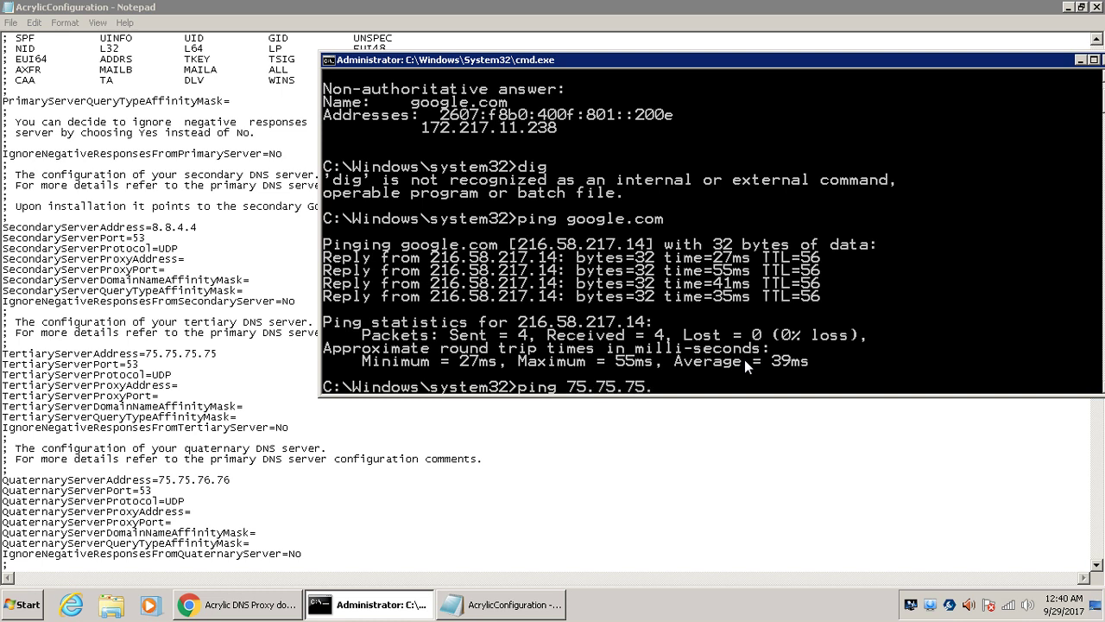
{"action": "key", "text": "BackSpace"}
{"action": "key", "text": "BackSpace"}
{"action": "type", "text": "76."}
{"action": "type", "text": "6"}
{"action": "key", "text": "Return"}
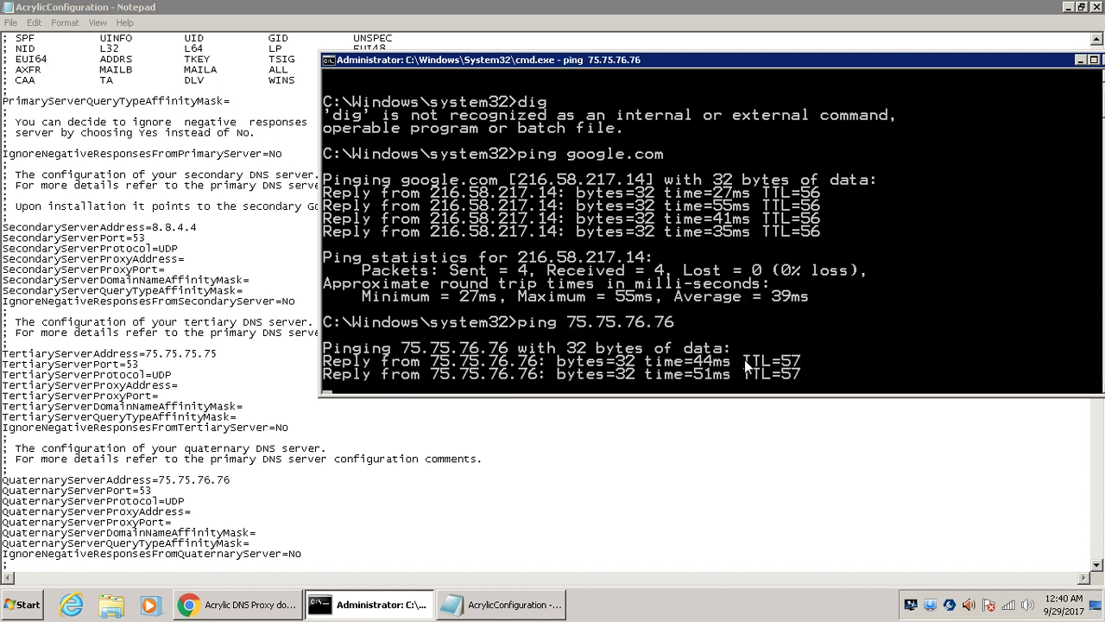
{"action": "key", "text": "ctrl+c"}
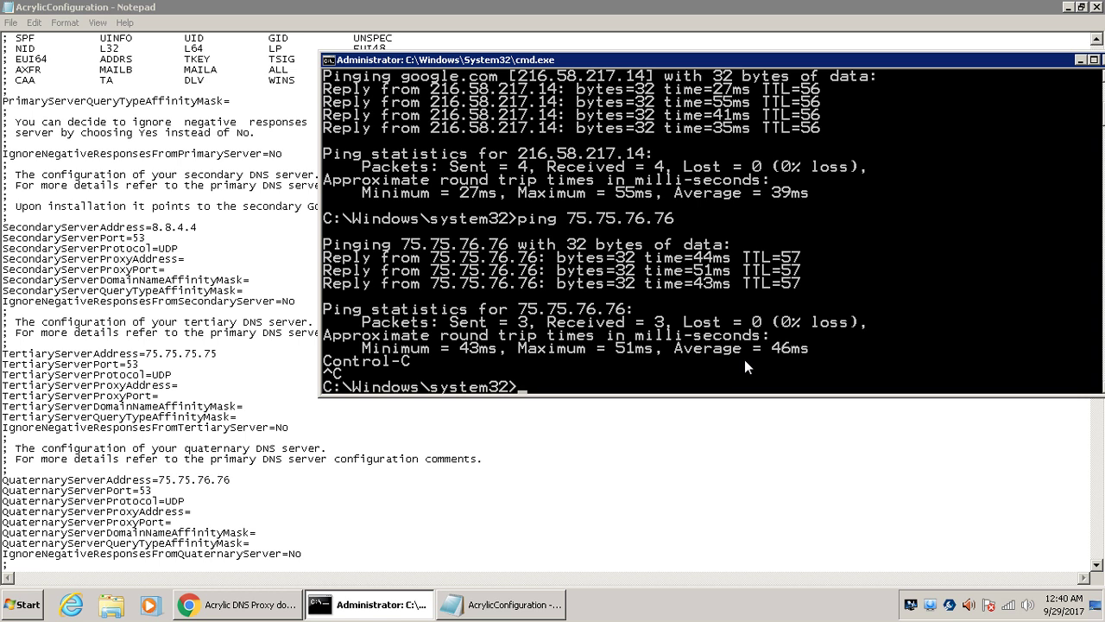
Ping 75.75.75.75 and compare its response times with those of 75.75.76.76.
{"action": "key", "text": "Up"}
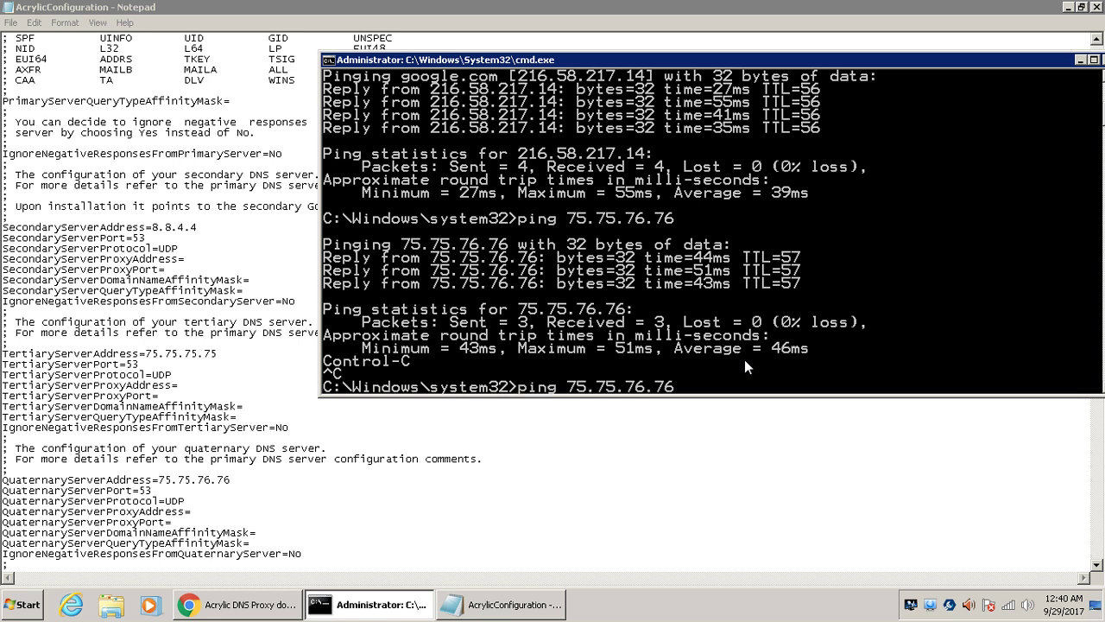
{"action": "key", "text": "BackSpace"}
{"action": "key", "text": "BackSpace"}
{"action": "key", "text": "BackSpace"}
{"action": "key", "text": "BackSpace"}
{"action": "key", "text": "BackSpace"}
{"action": "type", "text": "75.75"}
{"action": "key", "text": "Return"}
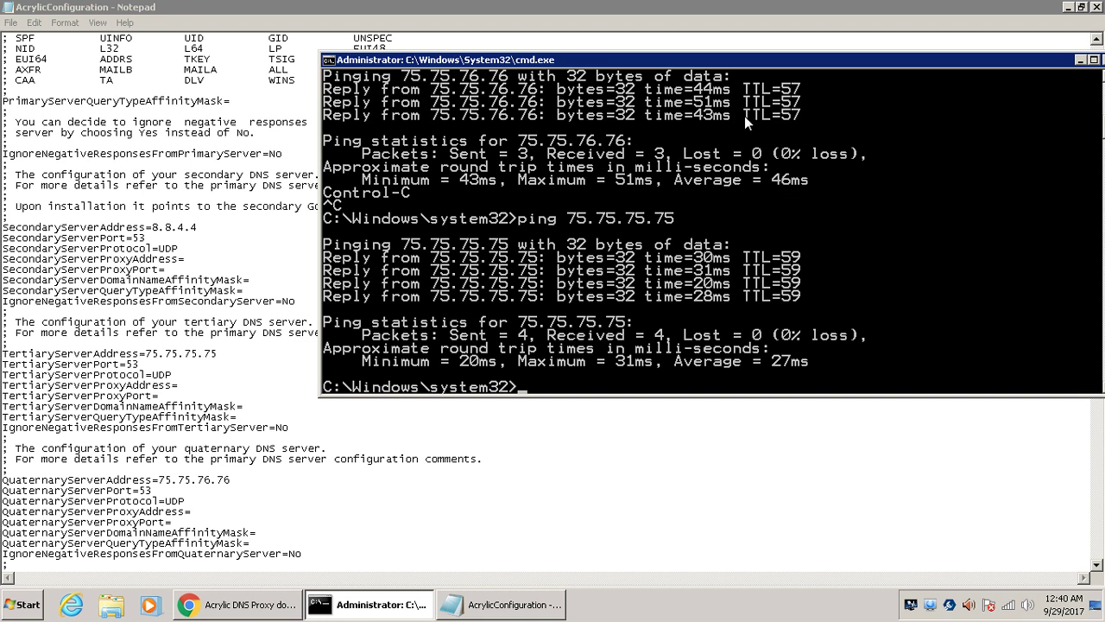
{"action": "scroll", "coordinate": [744, 116], "scroll_direction": "up", "scroll_amount": 1}
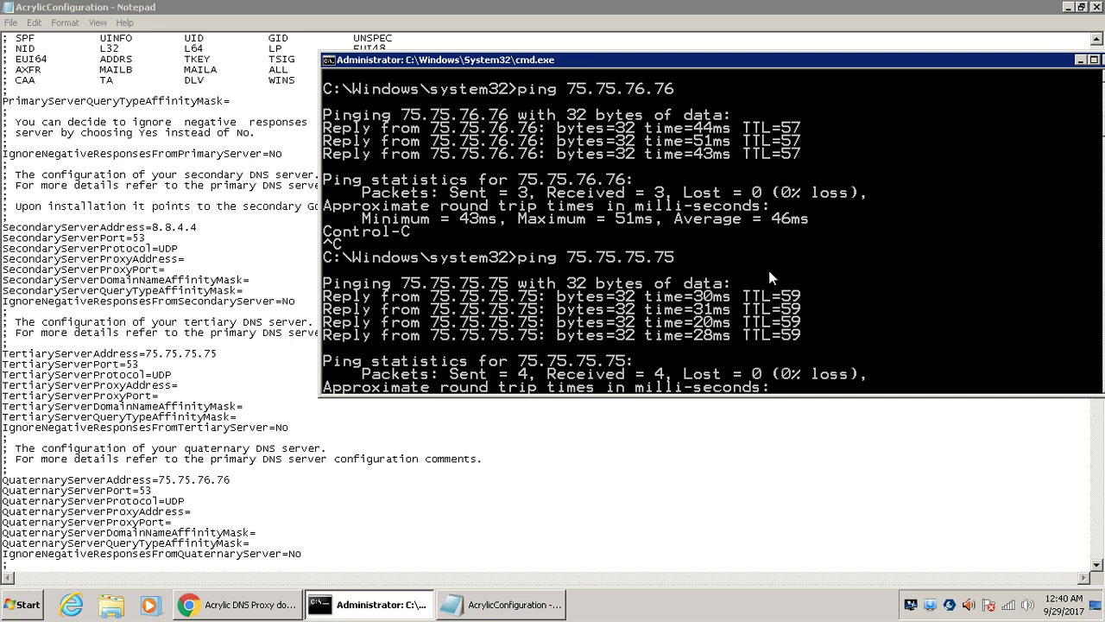
{"action": "scroll", "coordinate": [769, 270], "scroll_direction": "down", "scroll_amount": 2}
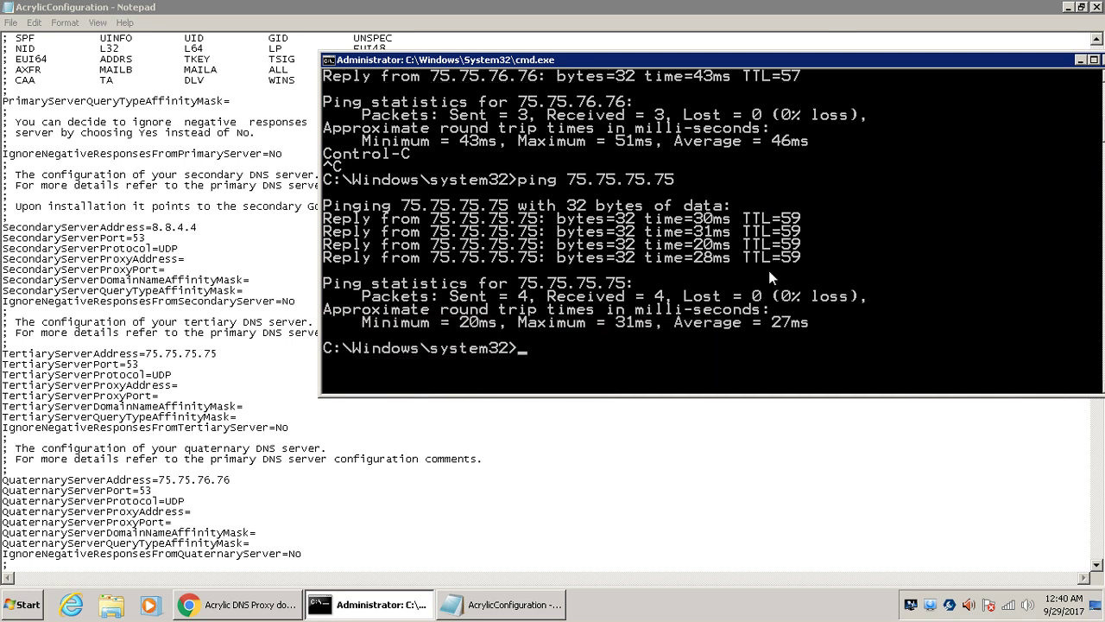
{"action": "scroll", "coordinate": [769, 270], "scroll_direction": "up", "scroll_amount": 1}
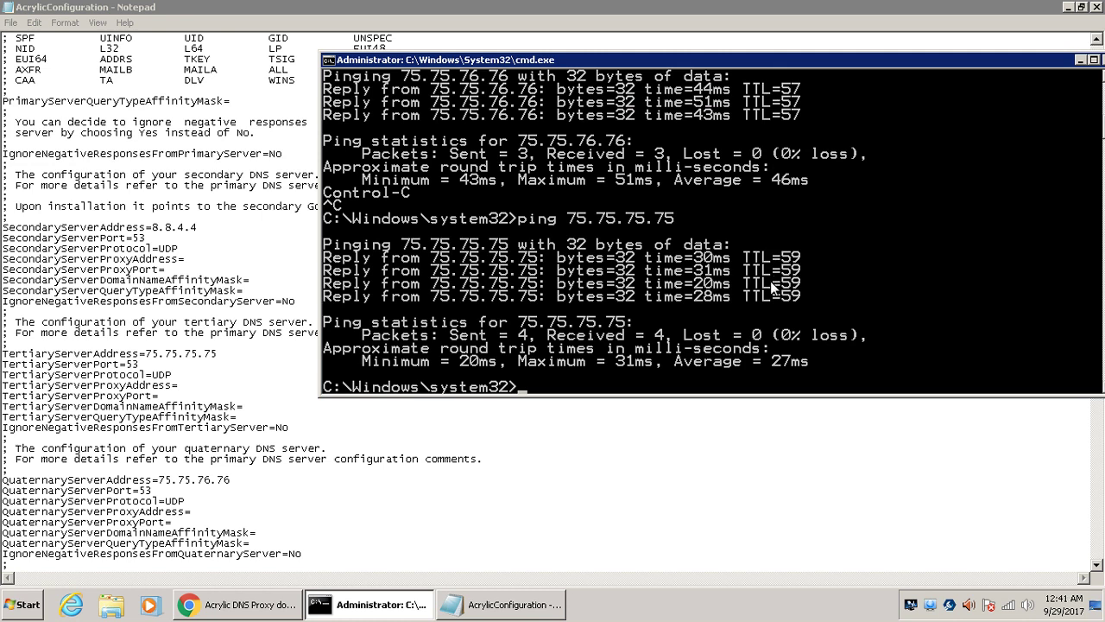
Ping the primary Google Public DNS server at 8.8.8.8.
{"action": "key", "text": "Up"}
{"action": "key", "text": "BackSpace"}
{"action": "key", "text": "BackSpace"}
{"action": "key", "text": "BackSpace"}
{"action": "key", "text": "BackSpace"}
{"action": "key", "text": "BackSpace"}
{"action": "key", "text": "BackSpace"}
{"action": "key", "text": "BackSpace"}
{"action": "key", "text": "BackSpace"}
{"action": "key", "text": "BackSpace"}
{"action": "key", "text": "BackSpace"}
{"action": "key", "text": "BackSpace"}
{"action": "type", "text": "8.8.88"}
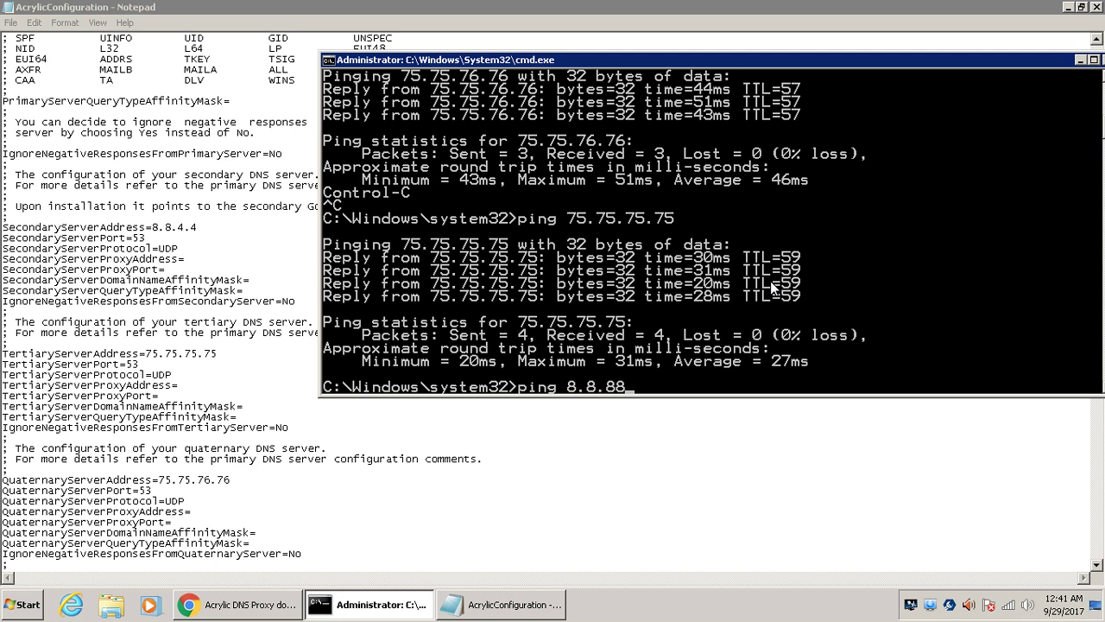
{"action": "key", "text": "BackSpace"}
{"action": "type", "text": ".8"}
{"action": "key", "text": "Return"}
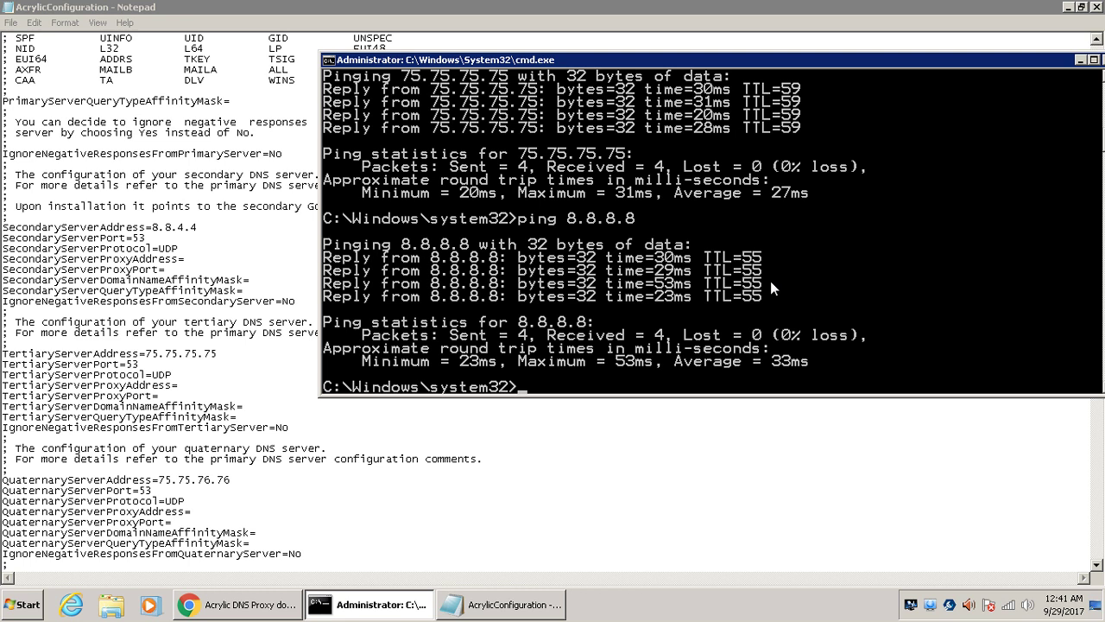
Ping the secondary Google Public DNS server at 8.8.4.4.
{"action": "key", "text": "Up"}
{"action": "key", "text": "BackSpace"}
{"action": "key", "text": "BackSpace"}
{"action": "key", "text": "BackSpace"}
{"action": "type", "text": "4.4"}
{"action": "key", "text": "Return"}
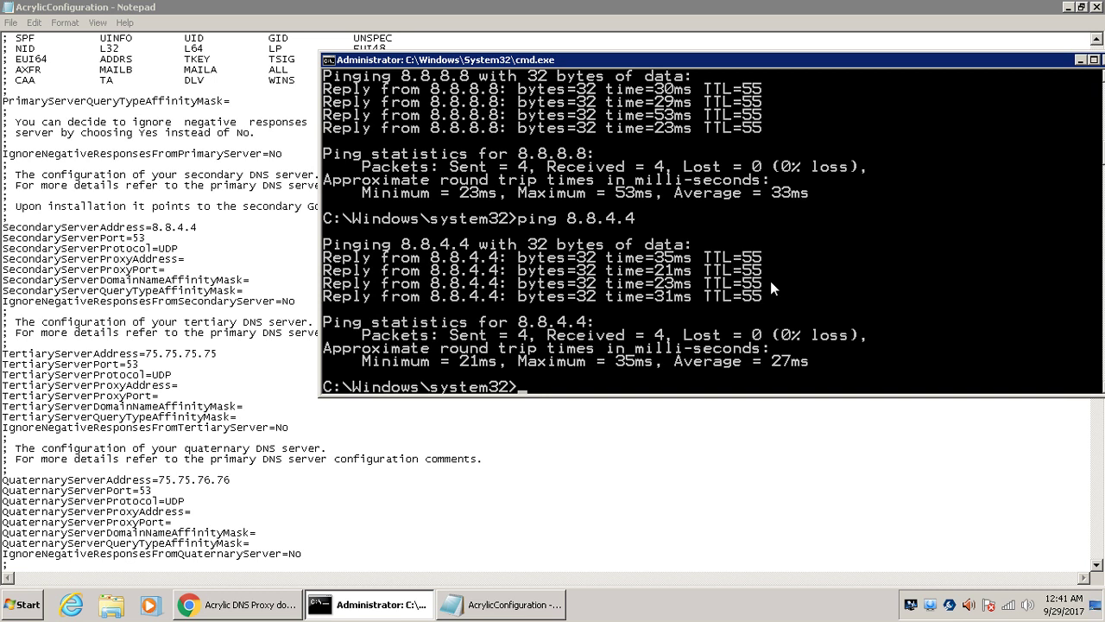
Return to Notepad and save the edited AcrylicConfiguration file under its existing name.
{"action": "left_click", "coordinate": [627, 443]}
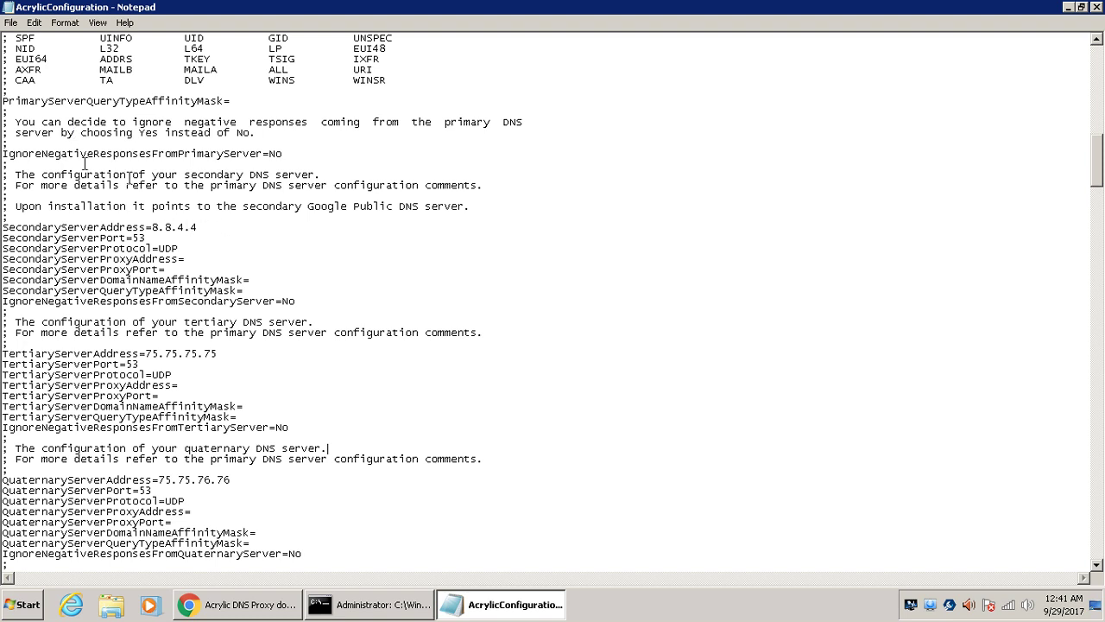
{"action": "left_click", "coordinate": [11, 24]}
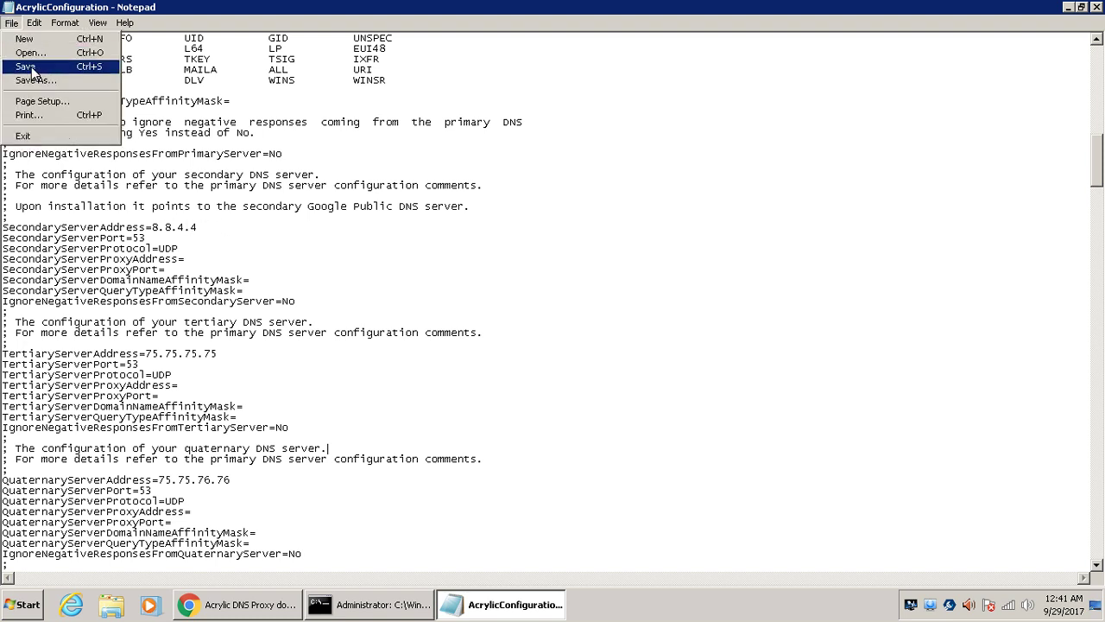
{"action": "left_click", "coordinate": [25, 66]}
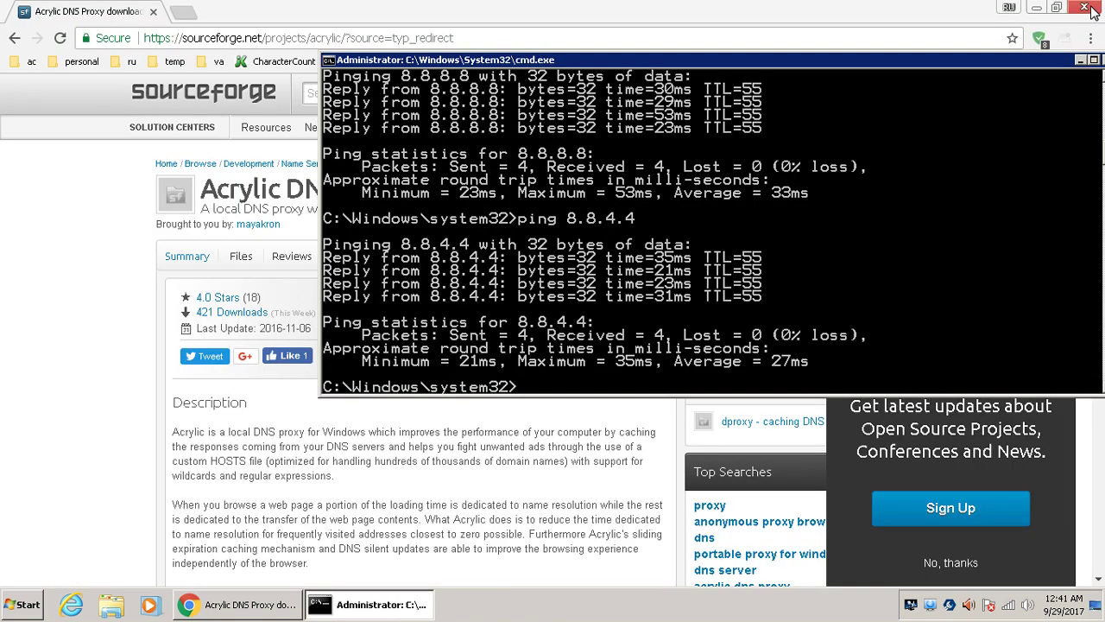
{"action": "left_click", "coordinate": [1097, 7]}
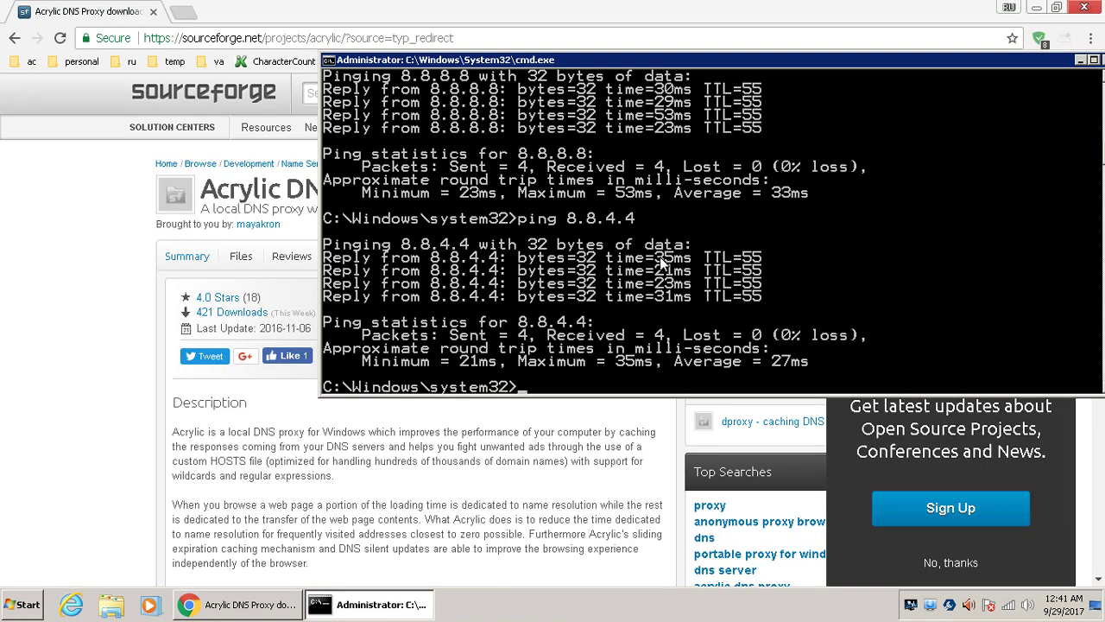
{"action": "left_click", "coordinate": [31, 607]}
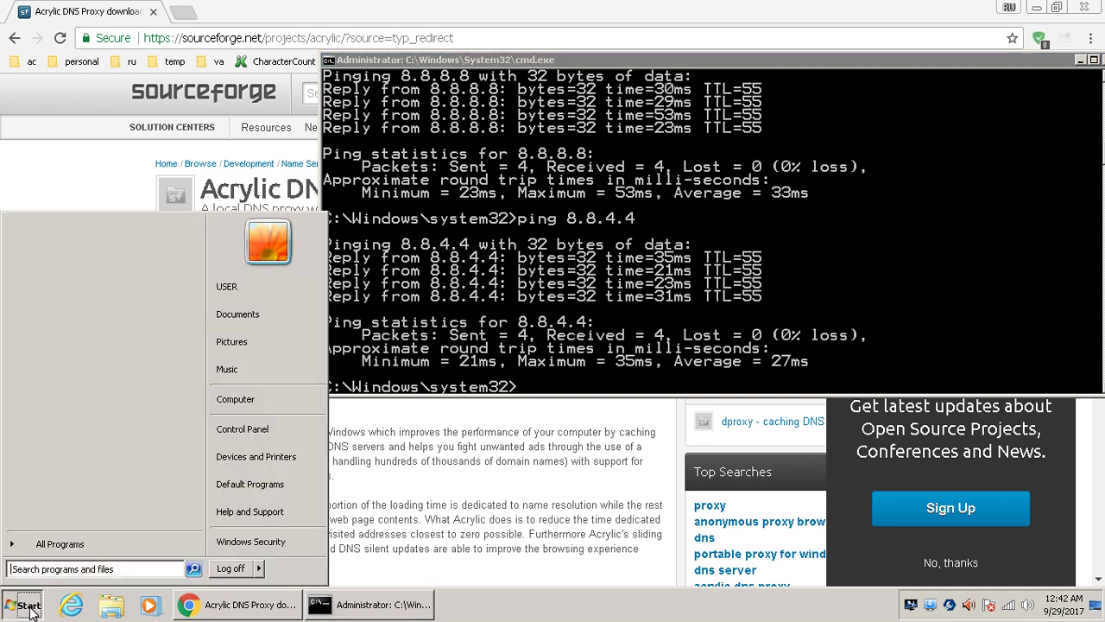
{"action": "left_click", "coordinate": [80, 549]}
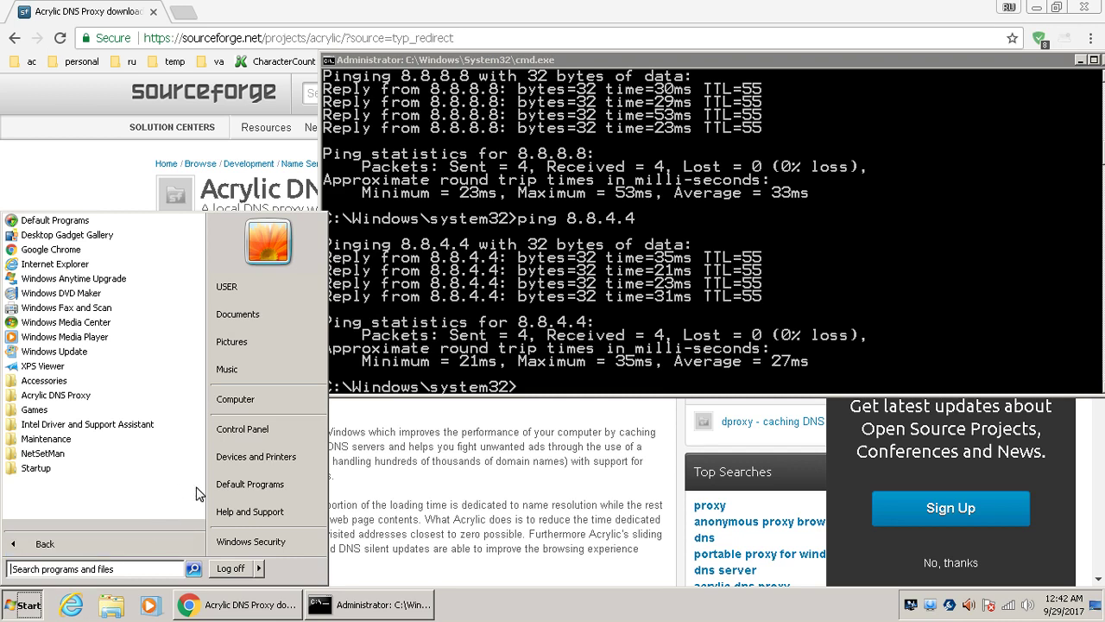
{"action": "left_click", "coordinate": [284, 428]}
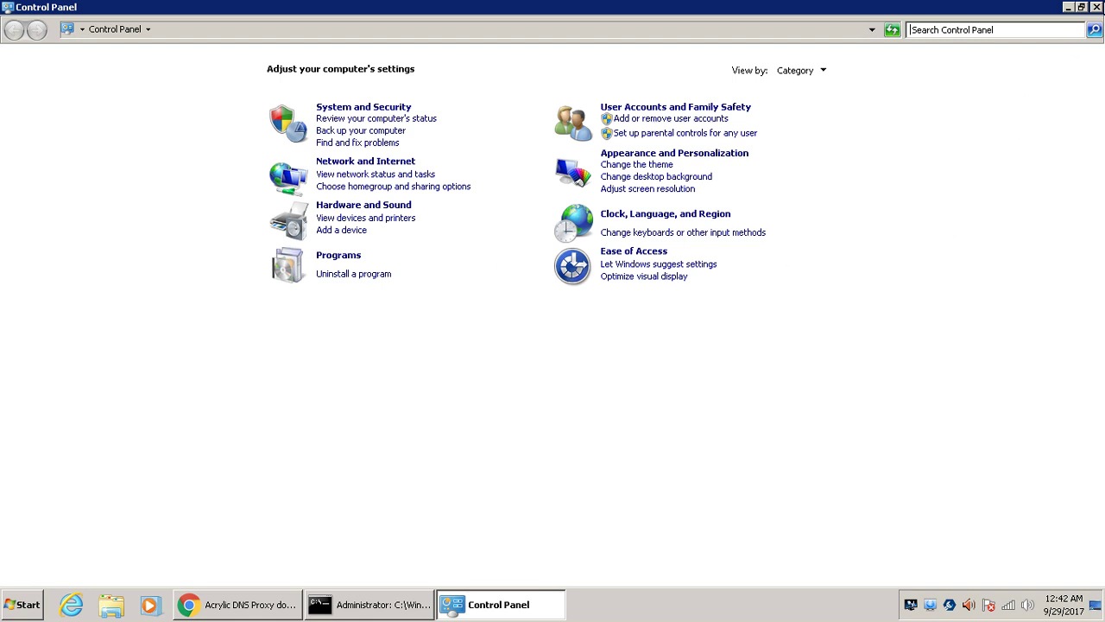
{"action": "left_click", "coordinate": [1097, 7]}
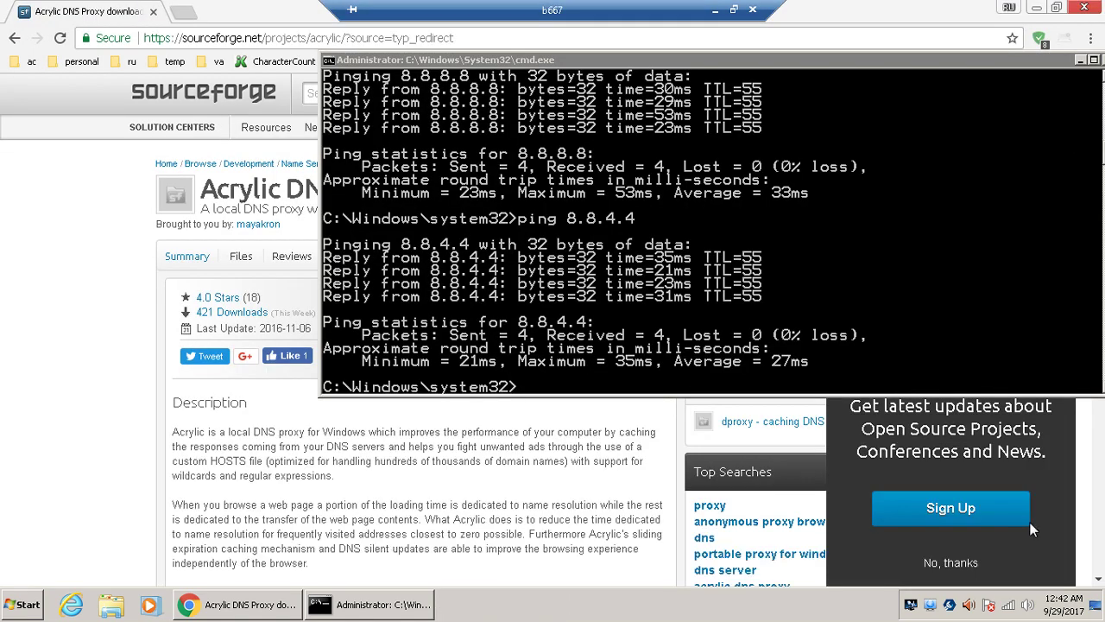
Open the Internet Protocol Version 4 (TCP/IPv4) properties of the xfinitywifi wireless connection from the Network and Sharing Center.
{"action": "right_click", "coordinate": [1016, 610]}
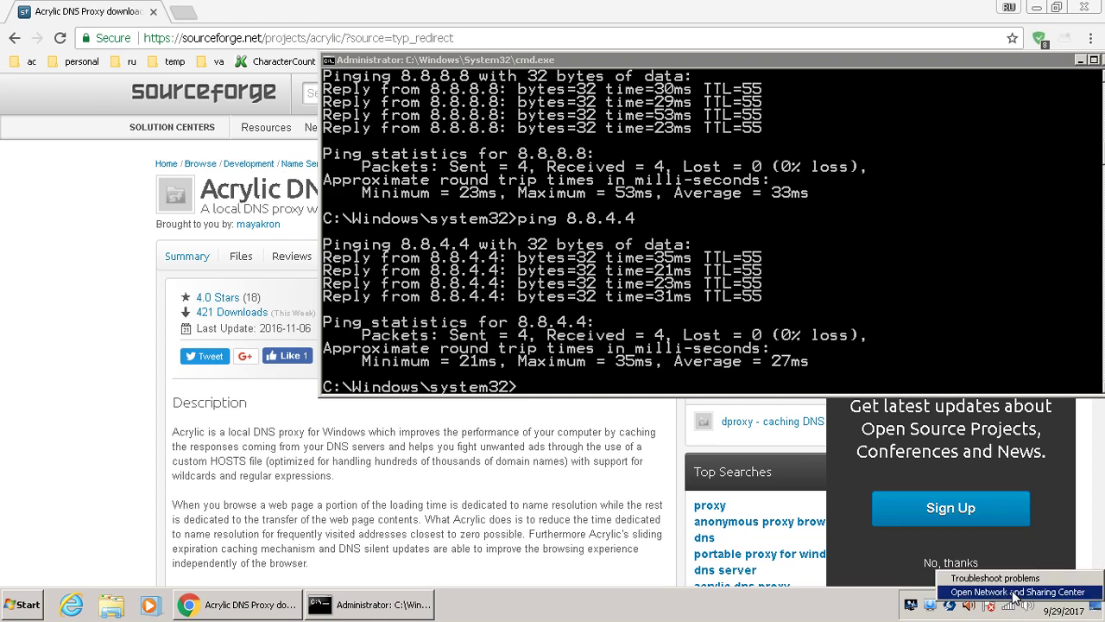
{"action": "left_click", "coordinate": [1016, 592]}
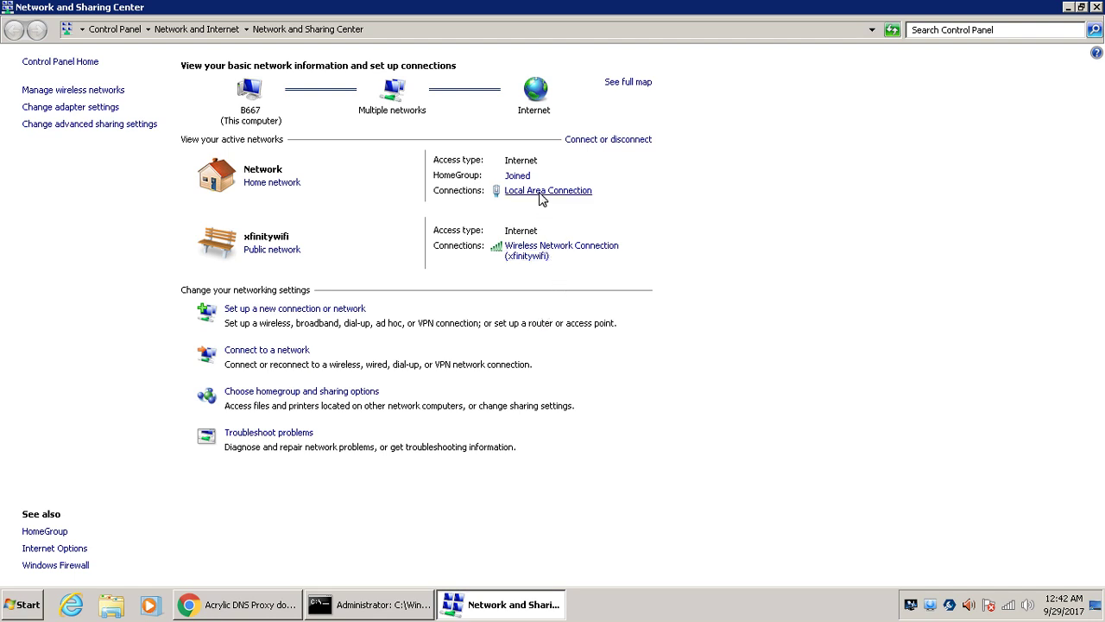
{"action": "left_click", "coordinate": [525, 254]}
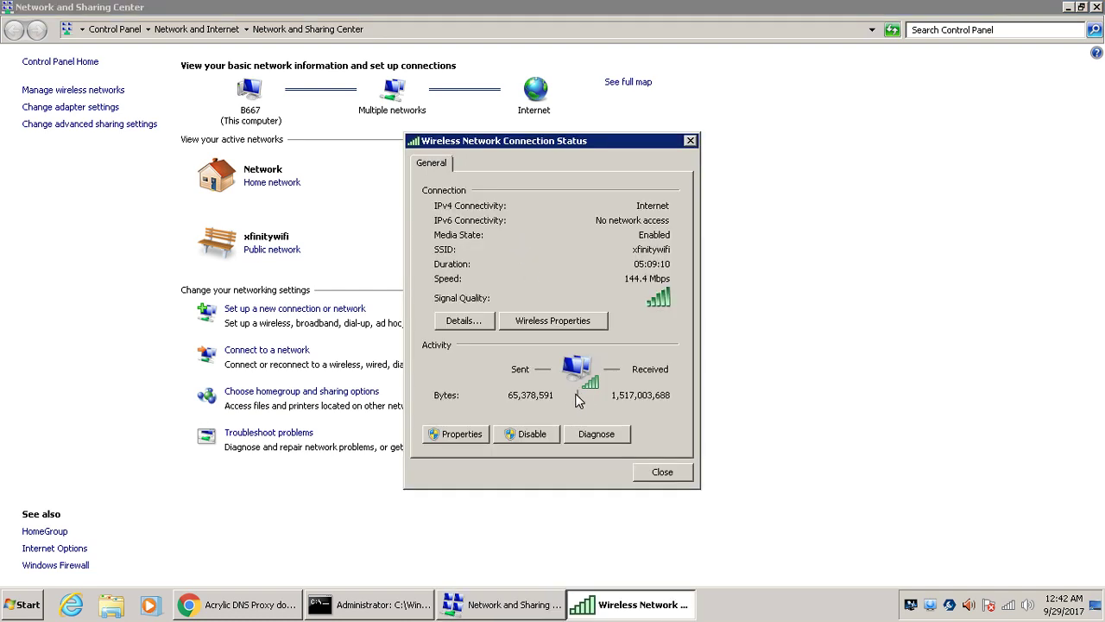
{"action": "left_click", "coordinate": [447, 436]}
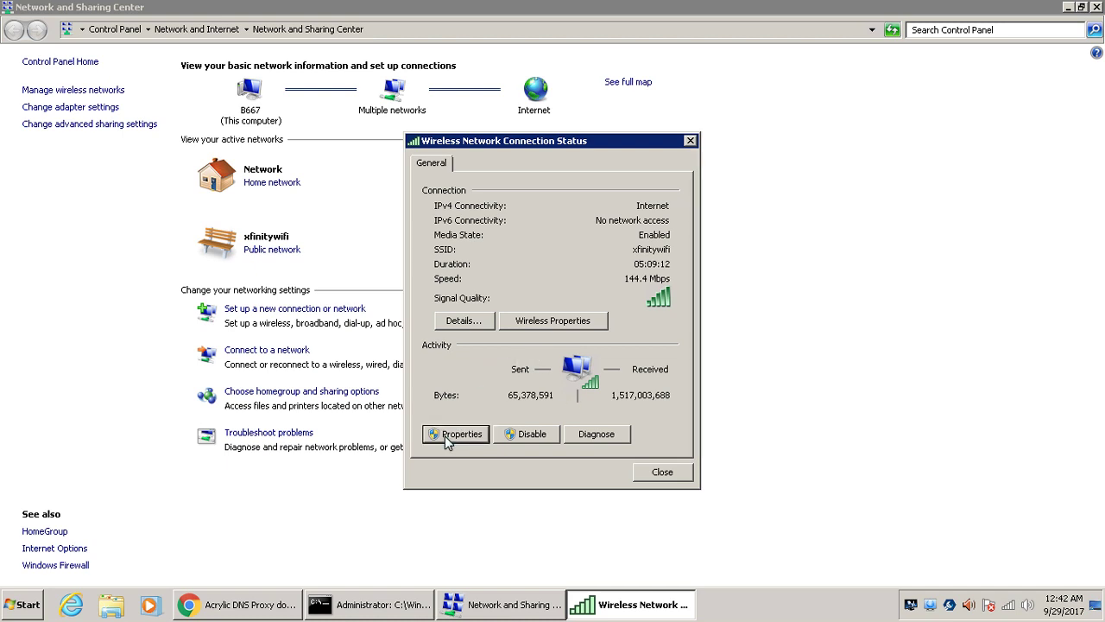
{"action": "left_click", "coordinate": [570, 337]}
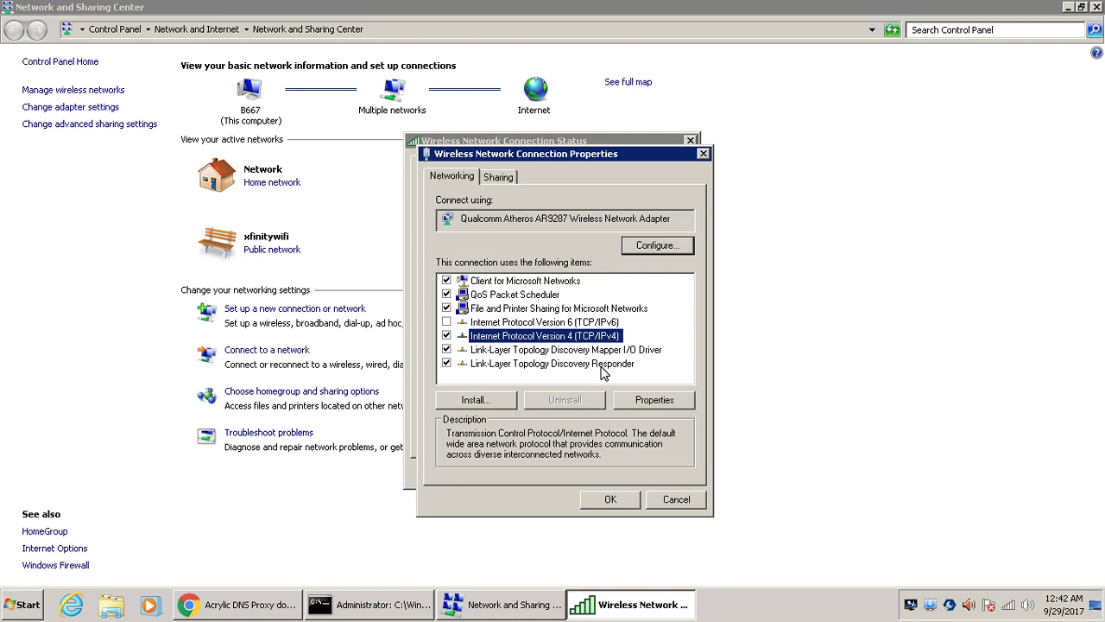
{"action": "left_click", "coordinate": [656, 399]}
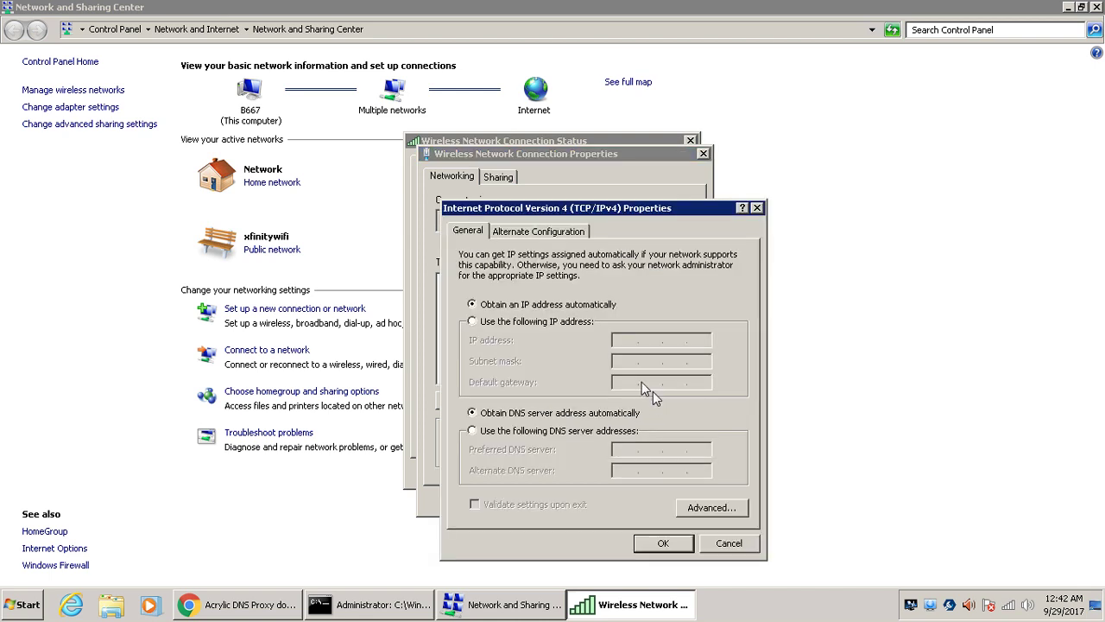
Set the wireless connection's preferred DNS server manually to 127.0.0.1, apply it and close the connection's properties and status windows.
{"action": "left_click", "coordinate": [516, 432]}
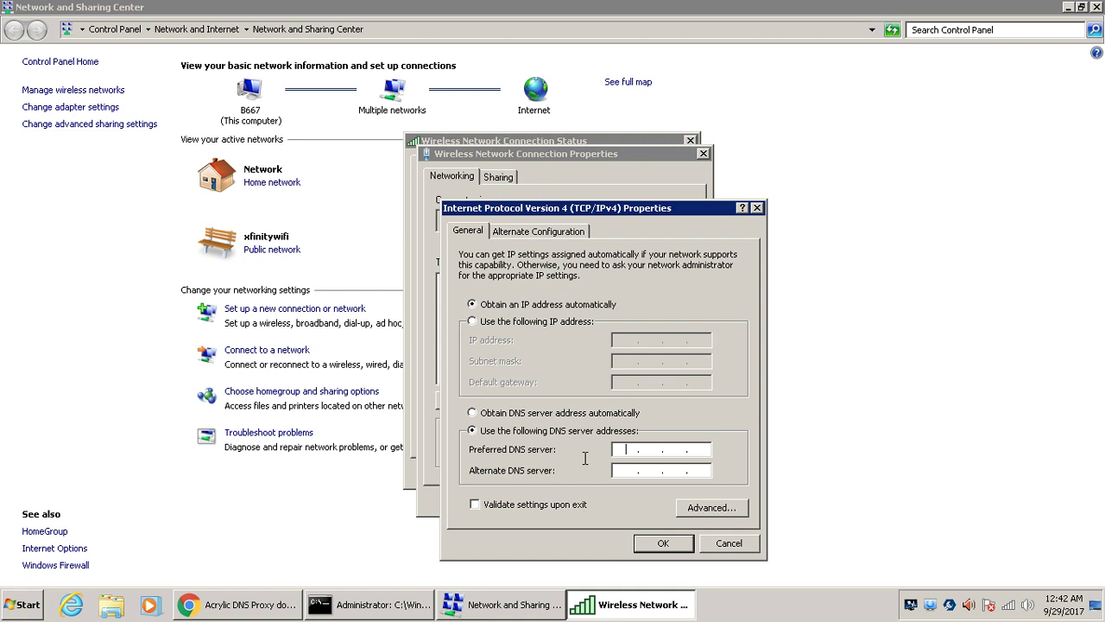
{"action": "left_click", "coordinate": [491, 413]}
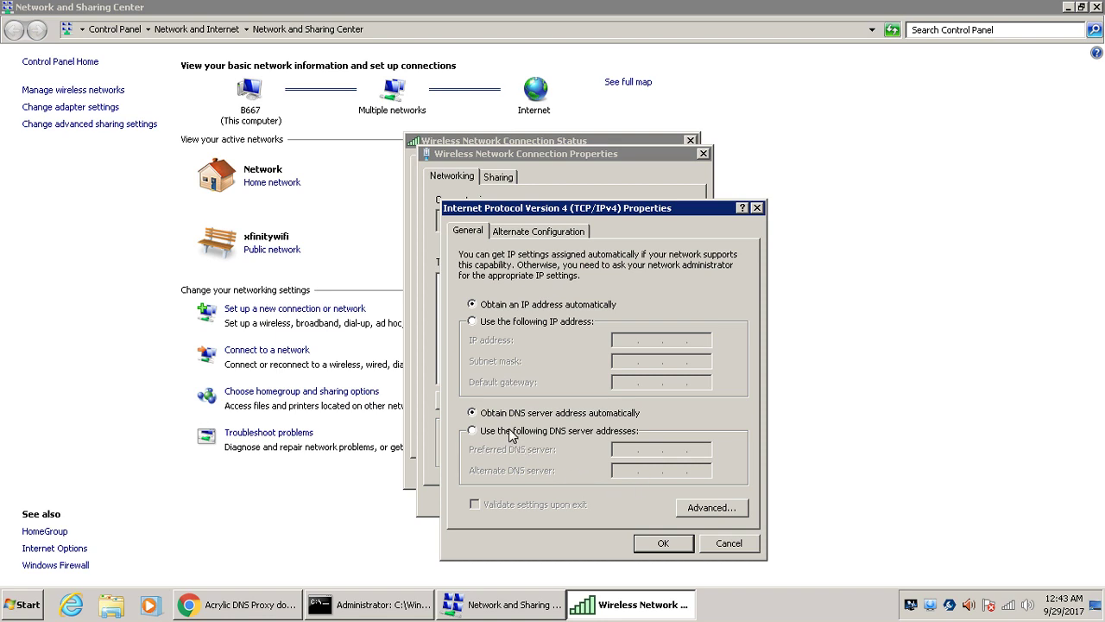
{"action": "left_click", "coordinate": [510, 434]}
{"action": "left_click", "coordinate": [635, 451]}
{"action": "type", "text": "127.0.0.0"}
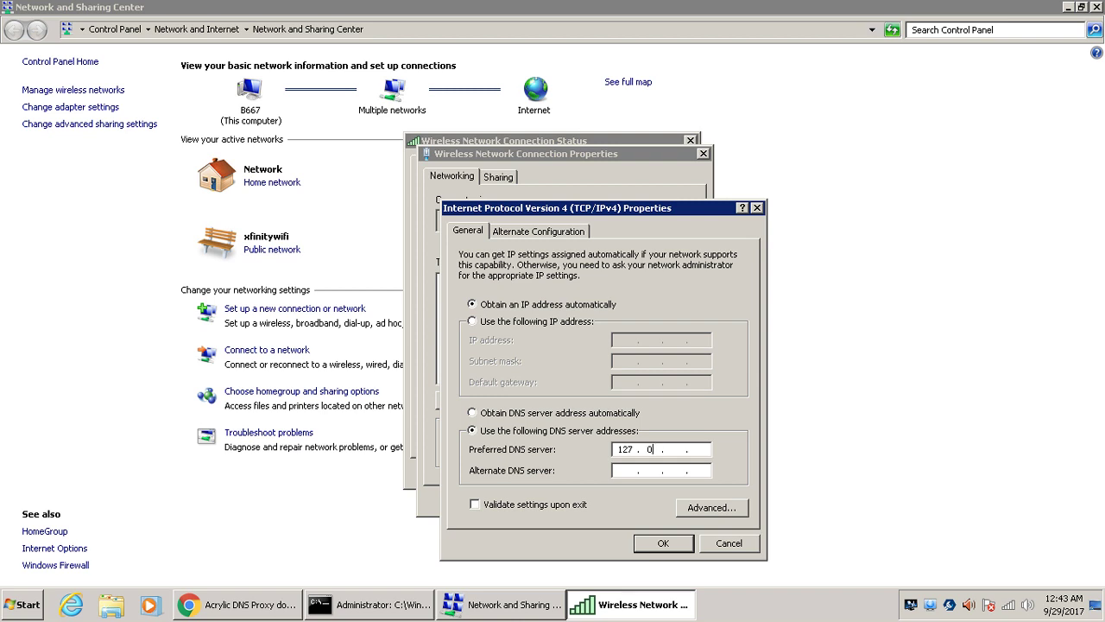
{"action": "key", "text": "BackSpace"}
{"action": "type", "text": "1"}
{"action": "left_click", "coordinate": [664, 544]}
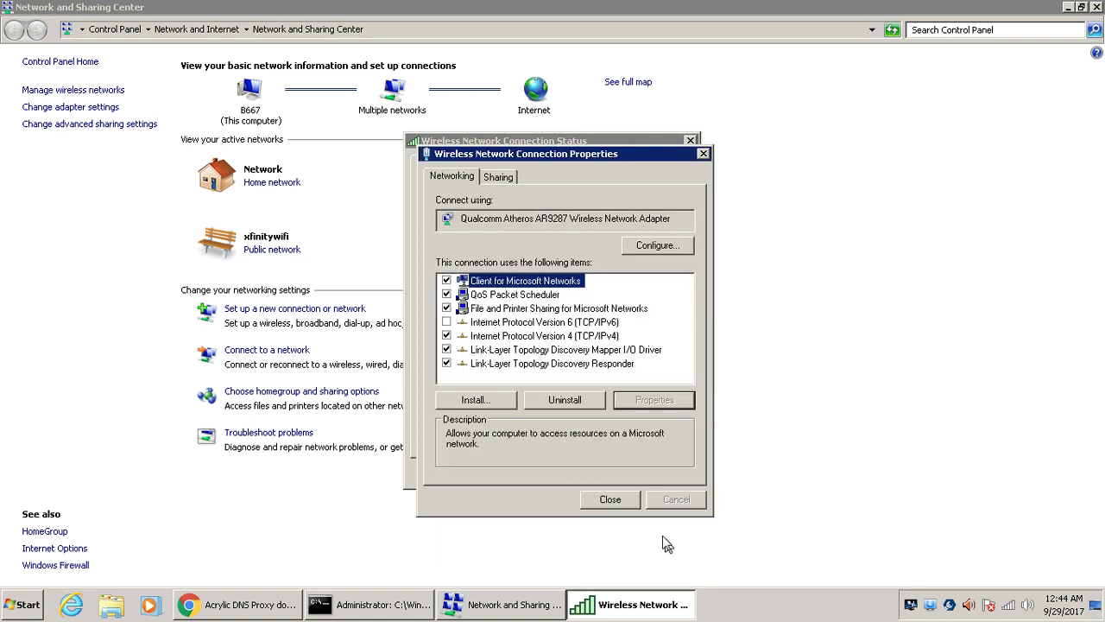
{"action": "left_click", "coordinate": [609, 499]}
{"action": "left_click", "coordinate": [679, 475]}
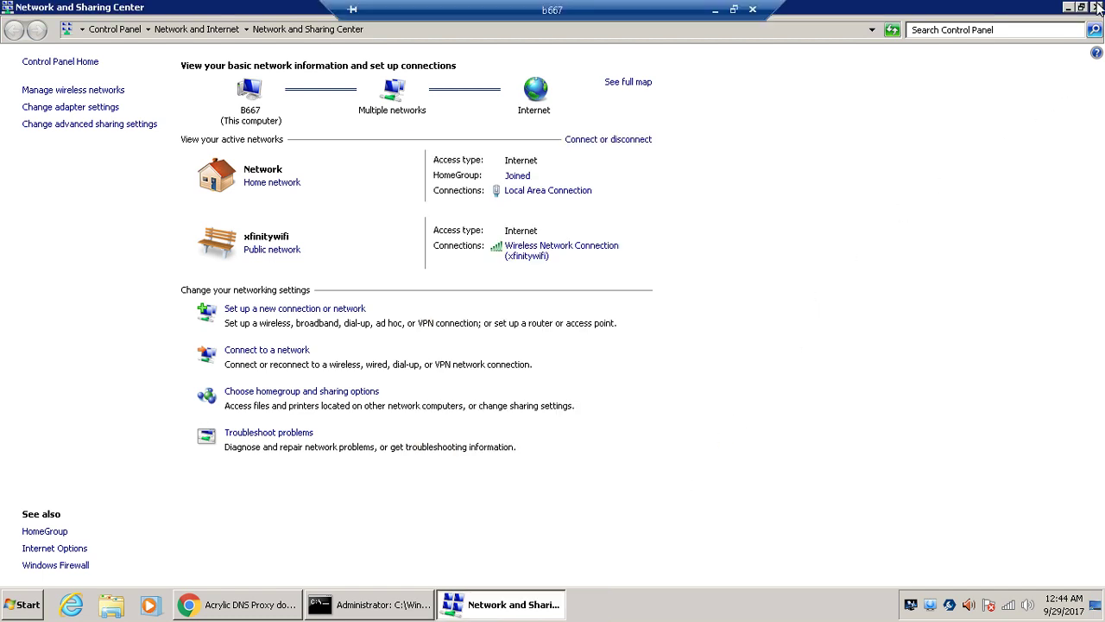
Switch to the Command Prompt and review the earlier nslookup and ping output, checking which DNS server answered for google.com.
{"action": "left_click", "coordinate": [396, 604]}
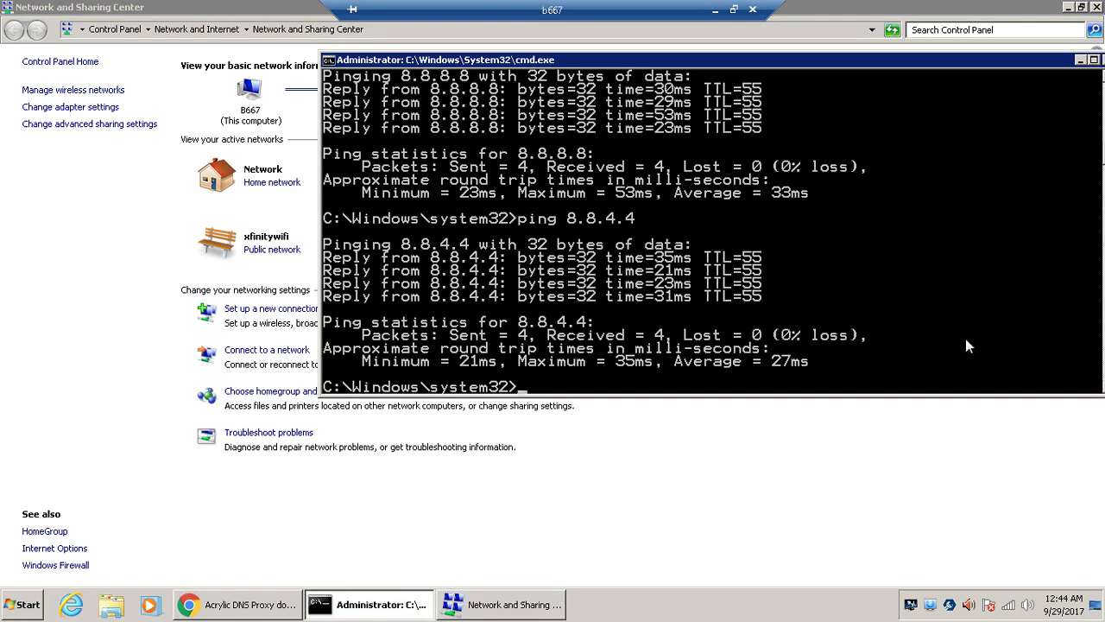
{"action": "scroll", "coordinate": [806, 261], "scroll_direction": "up", "scroll_amount": 7}
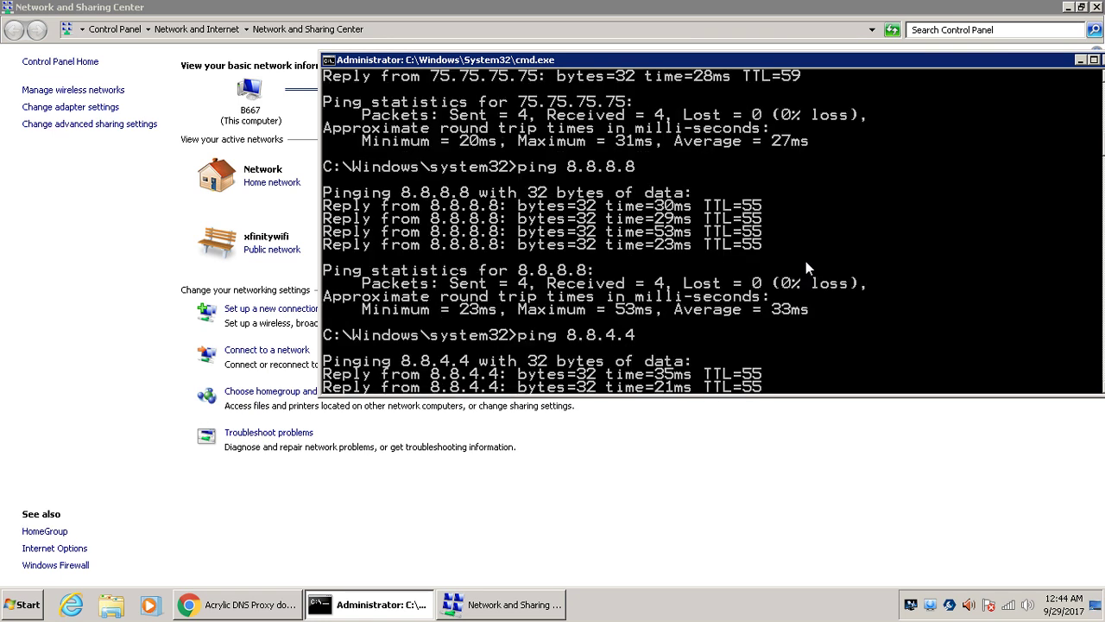
{"action": "scroll", "coordinate": [807, 261], "scroll_direction": "up", "scroll_amount": 9}
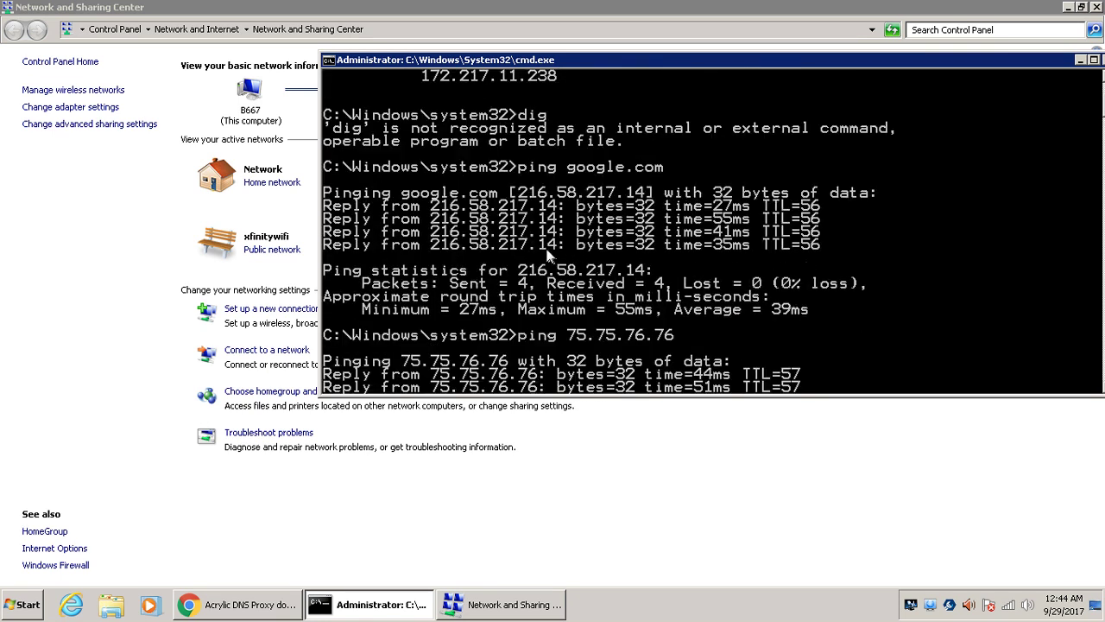
{"action": "scroll", "coordinate": [526, 232], "scroll_direction": "up", "scroll_amount": 2}
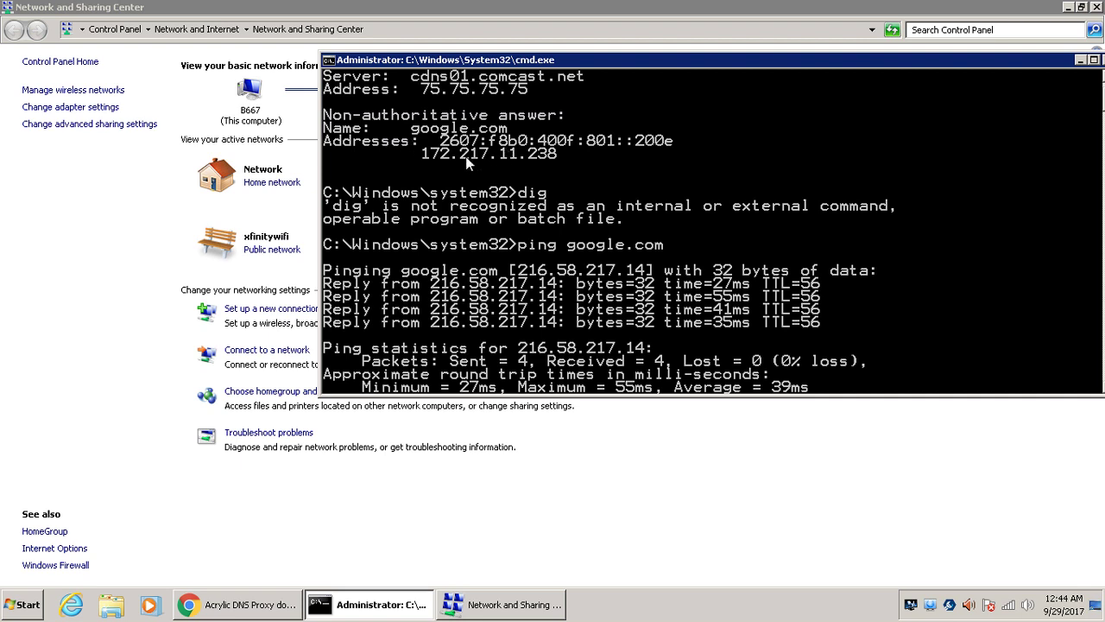
{"action": "scroll", "coordinate": [470, 152], "scroll_direction": "up", "scroll_amount": 2}
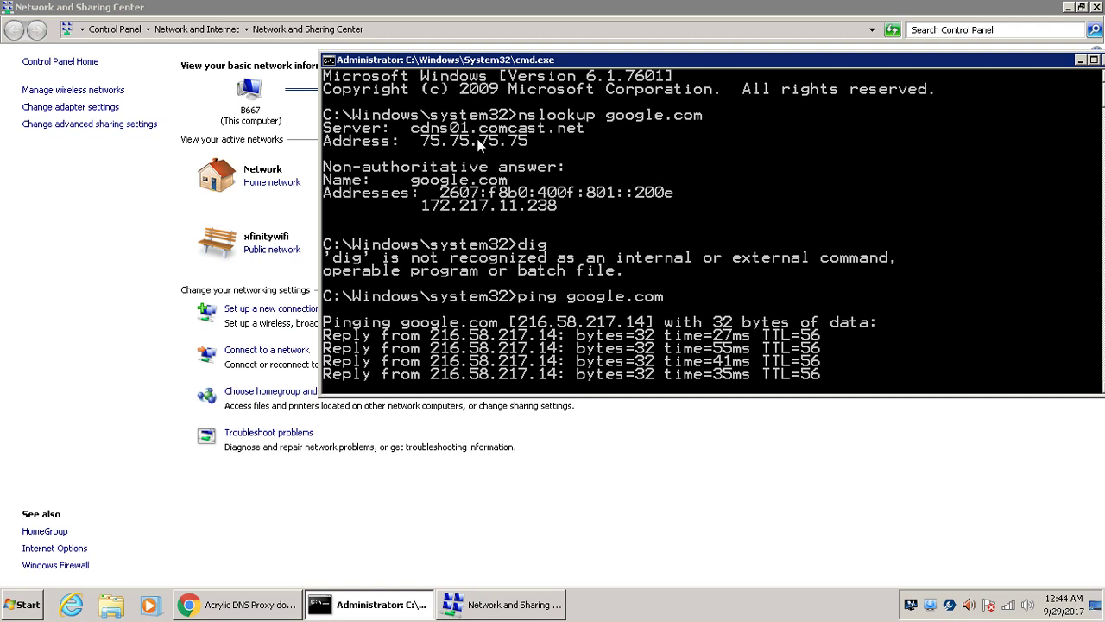
{"action": "scroll", "coordinate": [583, 208], "scroll_direction": "down", "scroll_amount": 15}
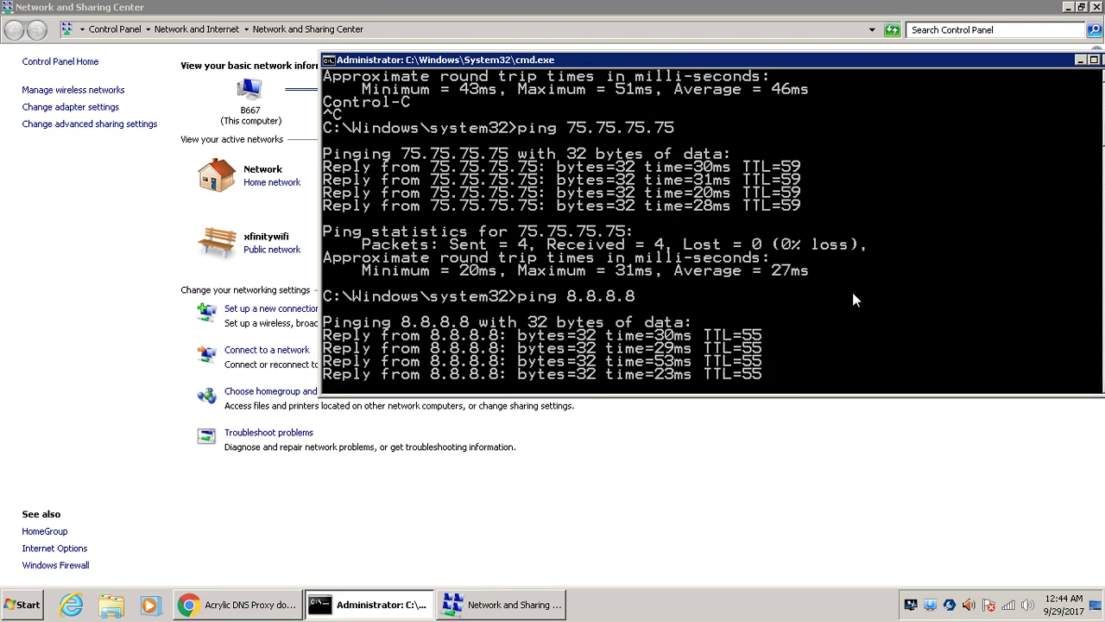
{"action": "scroll", "coordinate": [852, 292], "scroll_direction": "down", "scroll_amount": 13}
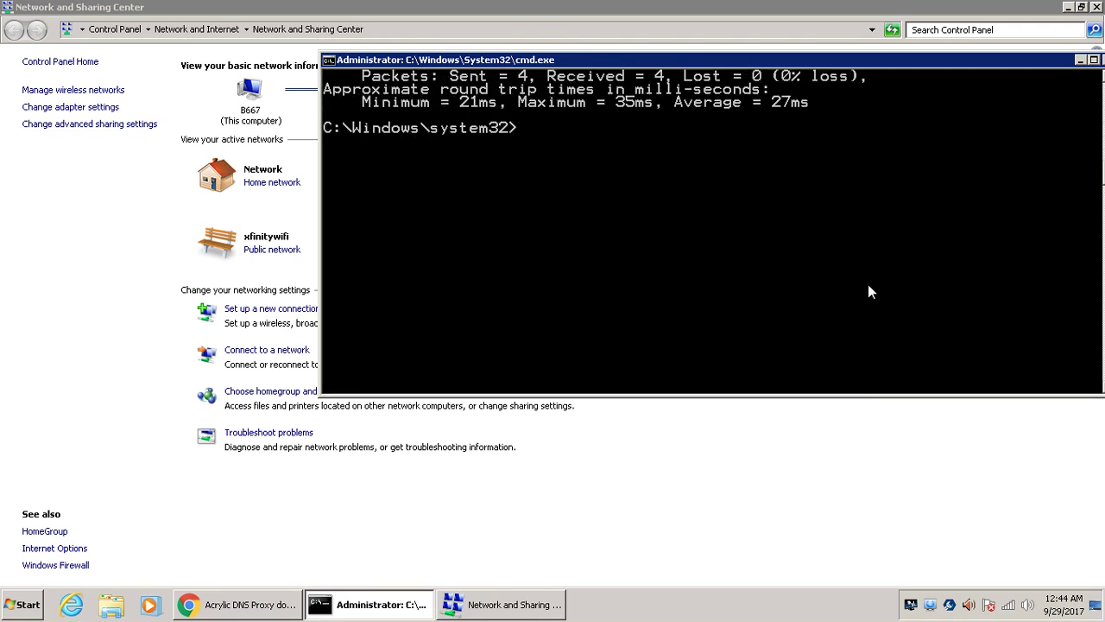
{"action": "scroll", "coordinate": [870, 291], "scroll_direction": "up", "scroll_amount": 4}
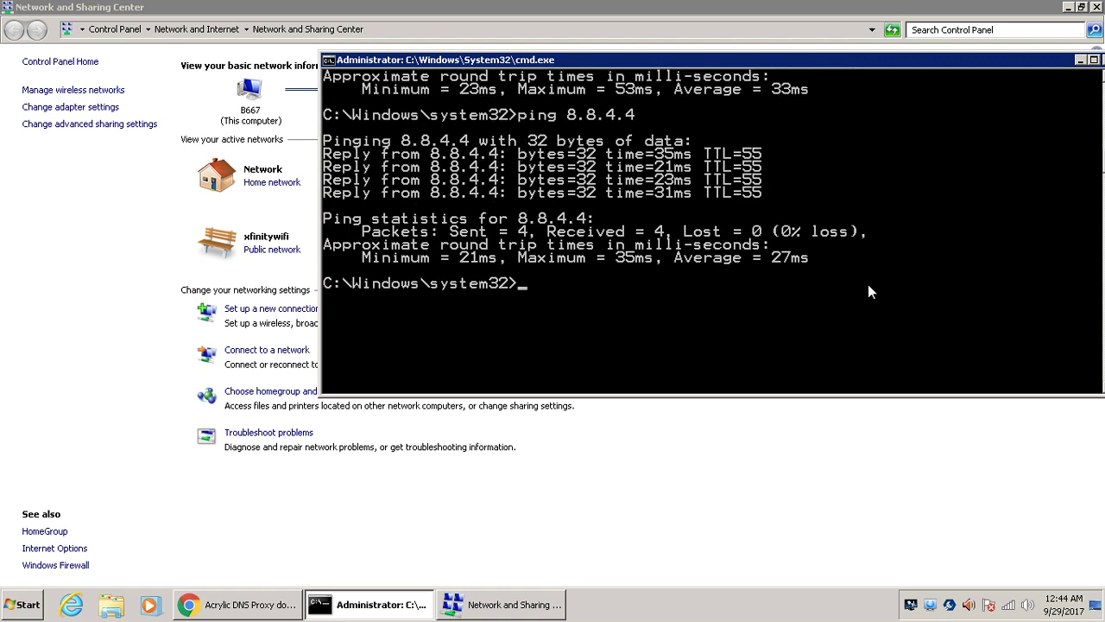
{"action": "scroll", "coordinate": [869, 285], "scroll_direction": "up", "scroll_amount": 1}
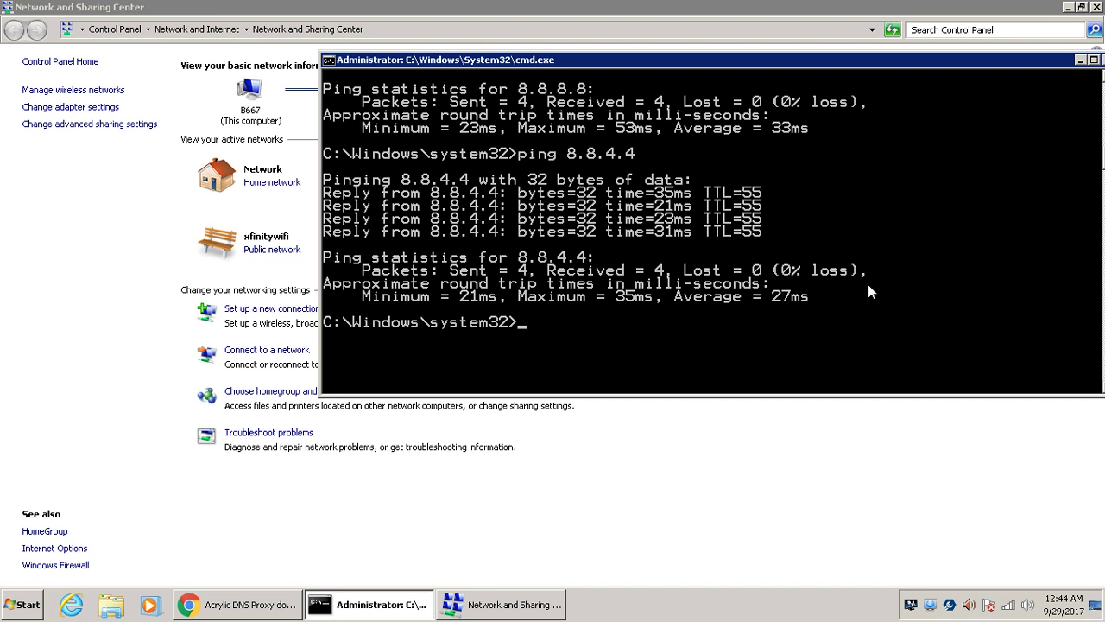
Run nslookup google.com again to check which DNS server answers.
{"action": "key", "text": "Up"}
{"action": "key", "text": "Up"}
{"action": "key", "text": "Up"}
{"action": "key", "text": "Up"}
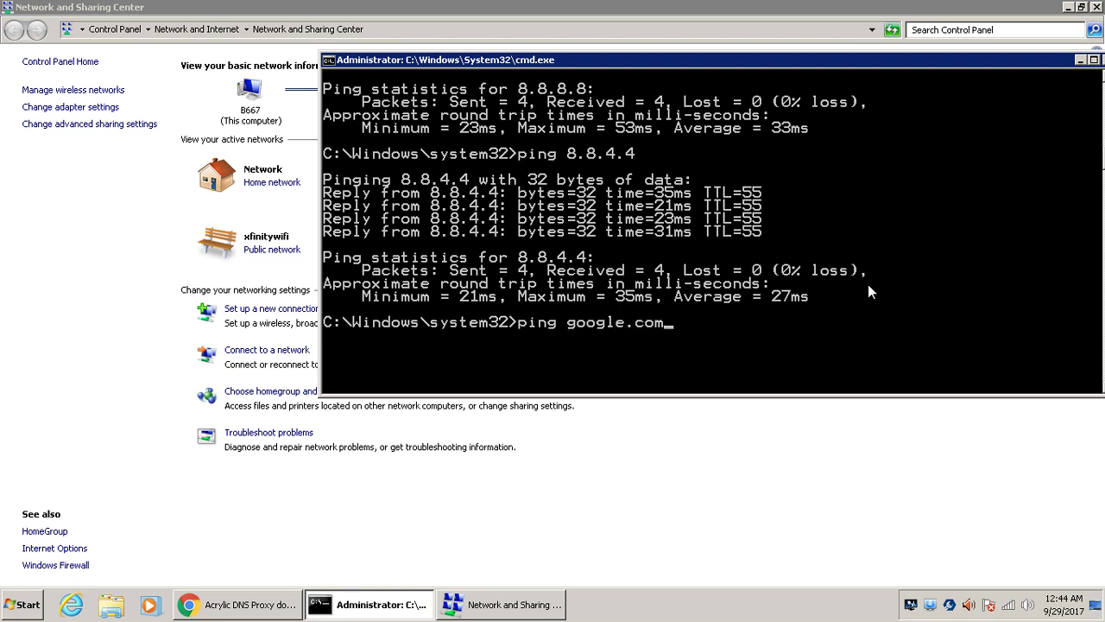
{"action": "key", "text": "Down"}
{"action": "key", "text": "Down"}
{"action": "key", "text": "Down"}
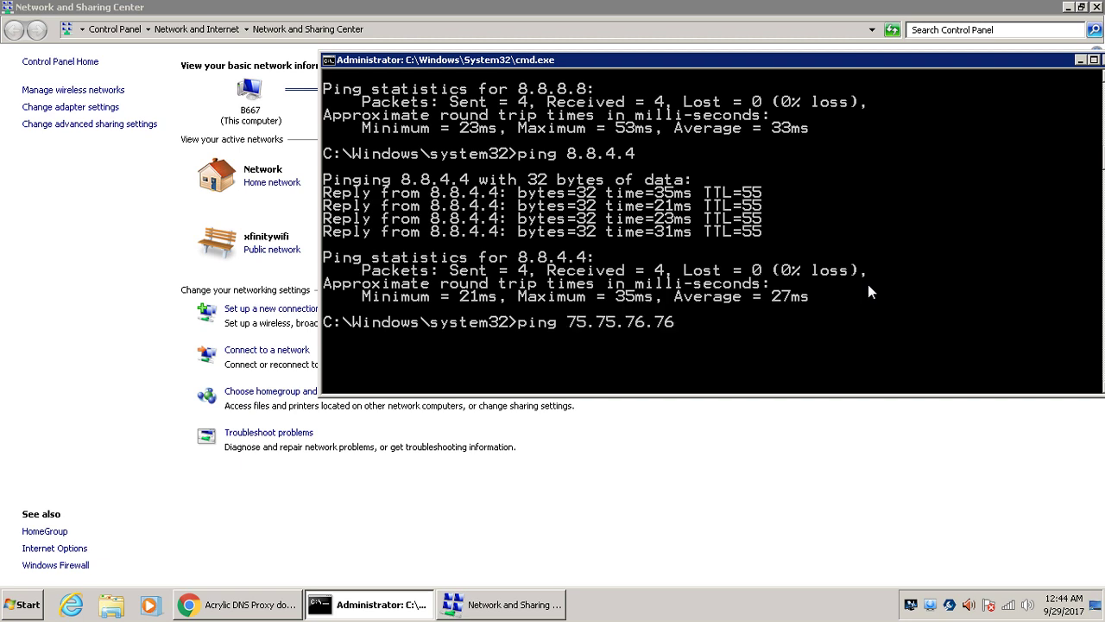
{"action": "key", "text": "Up"}
{"action": "key", "text": "Up"}
{"action": "key", "text": "Up"}
{"action": "key", "text": "Up"}
{"action": "key", "text": "Up"}
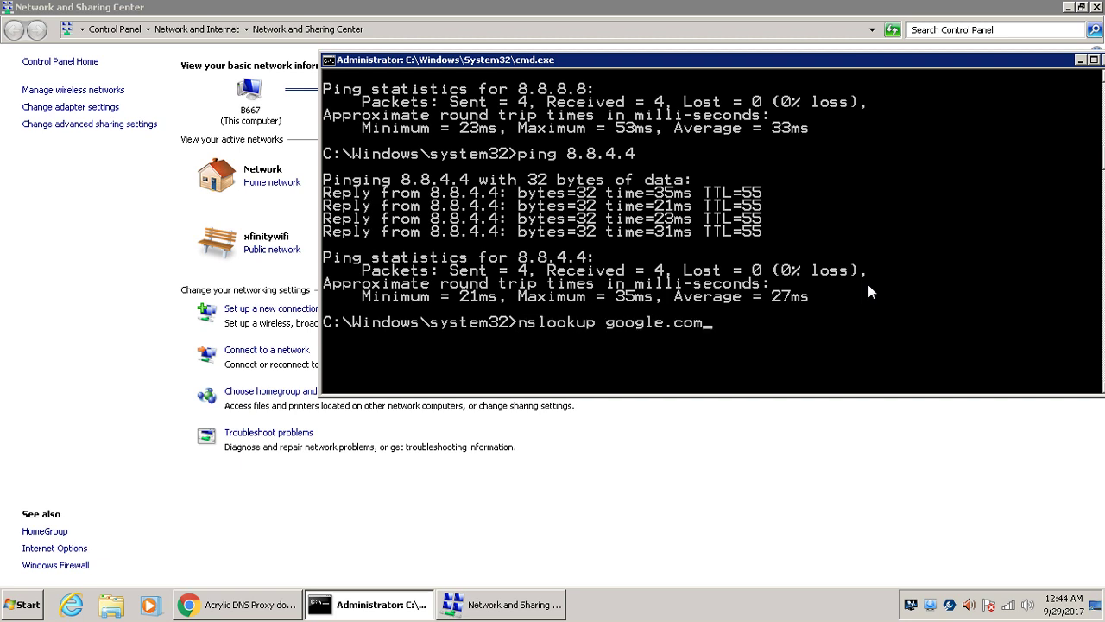
{"action": "key", "text": "Return"}
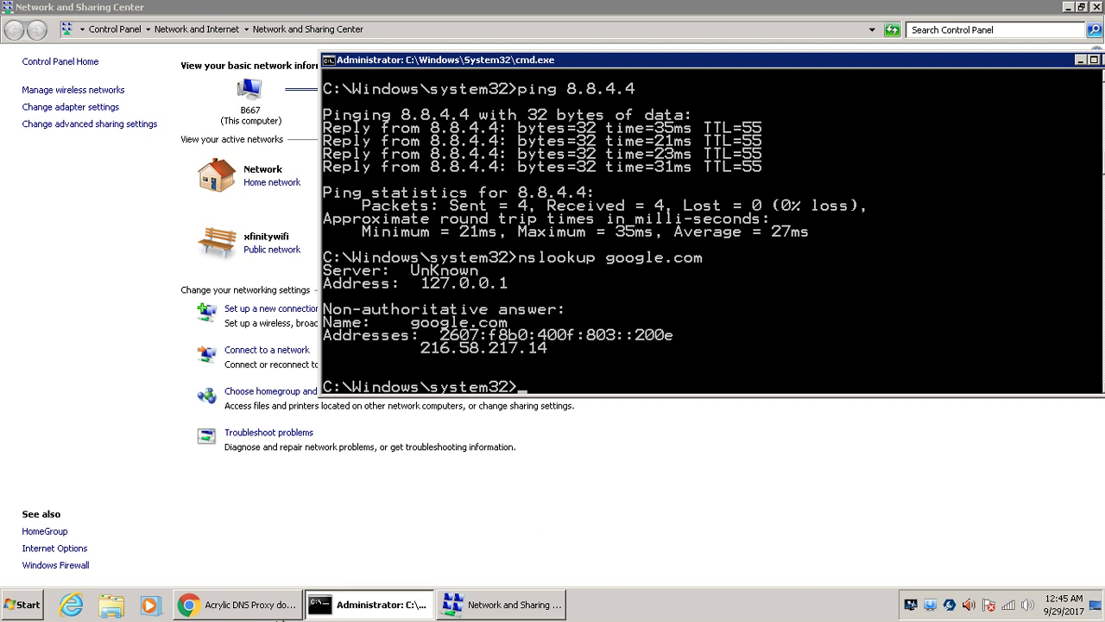
Open the Acrylic DNS Proxy configuration file for viewing and allow AcrylicController.exe to run with administrator rights.
{"action": "left_click", "coordinate": [30, 605]}
{"action": "left_click", "coordinate": [32, 610]}
{"action": "left_click", "coordinate": [29, 606]}
{"action": "left_click", "coordinate": [53, 542]}
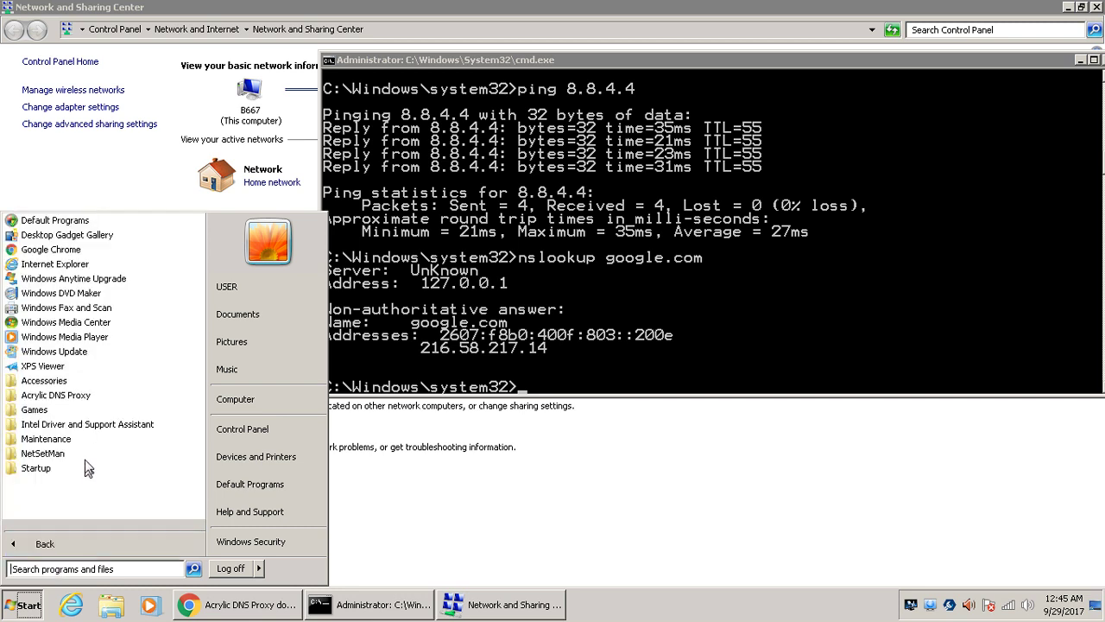
{"action": "left_click", "coordinate": [84, 397]}
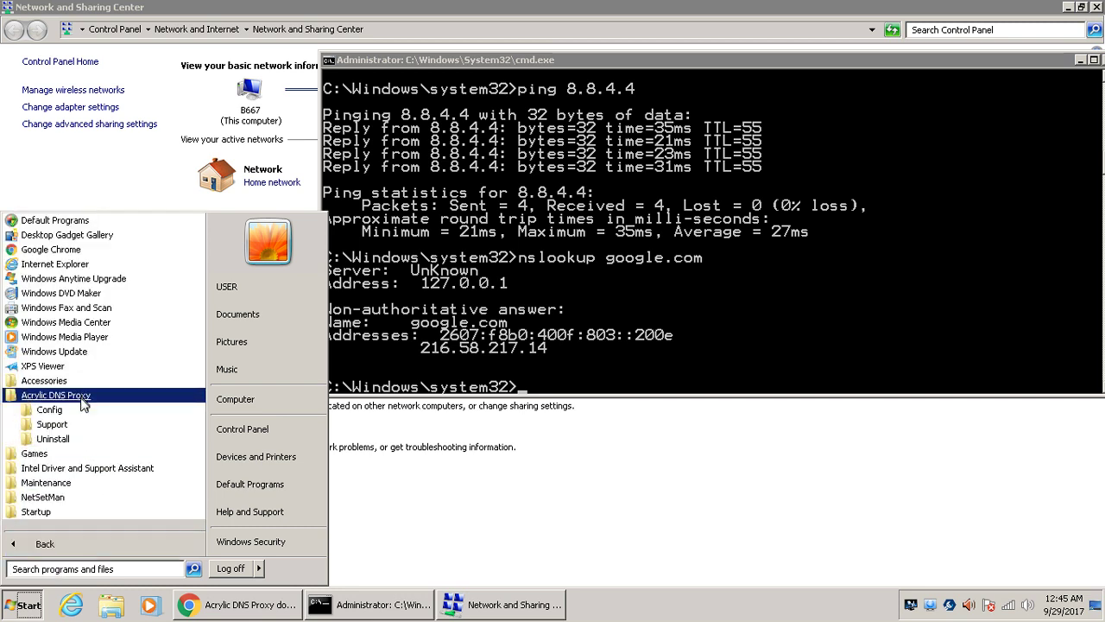
{"action": "left_click", "coordinate": [61, 410]}
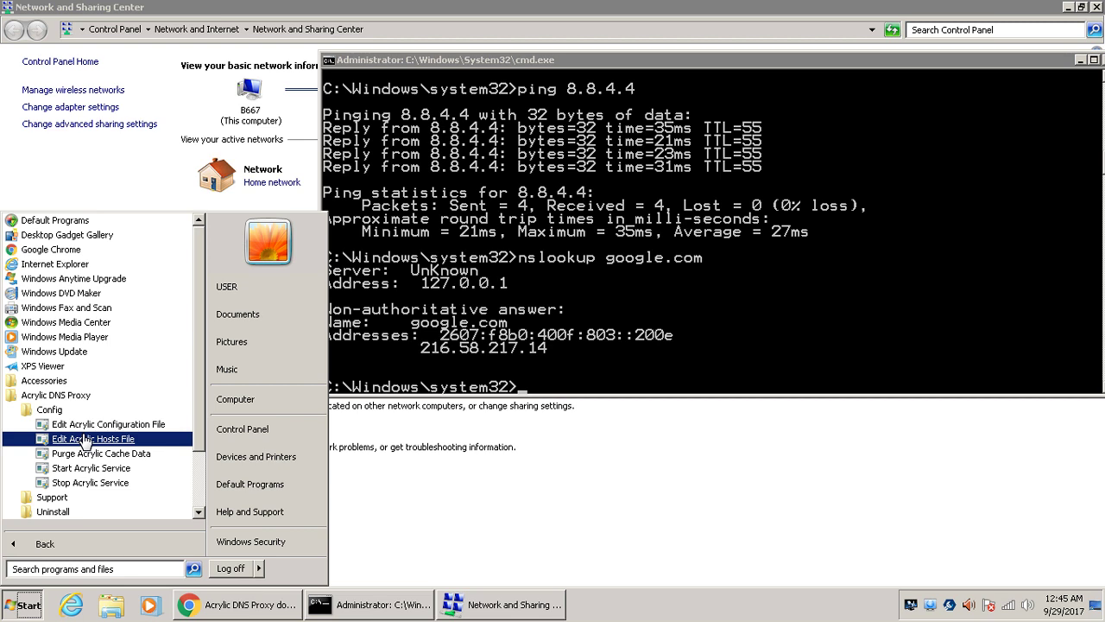
{"action": "left_click", "coordinate": [134, 439]}
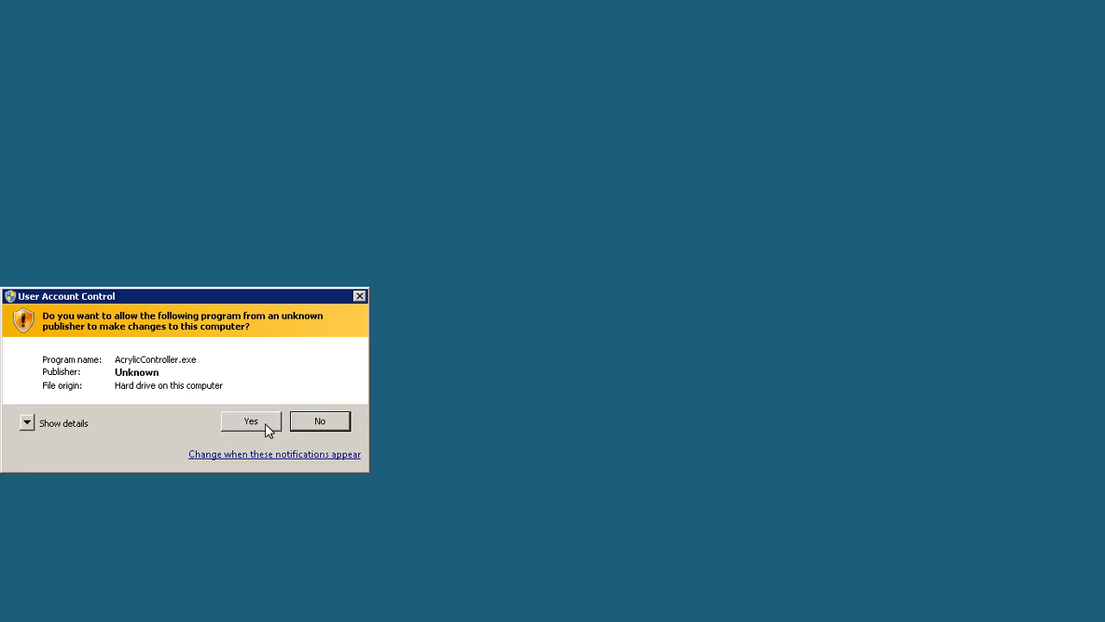
{"action": "left_click", "coordinate": [265, 423]}
Examine the DNS server sections of the AcrylicConfiguration file, from the primary server through the quaternary to the denary server.
{"action": "scroll", "coordinate": [793, 347], "scroll_direction": "down", "scroll_amount": 6}
{"action": "scroll", "coordinate": [792, 346], "scroll_direction": "down", "scroll_amount": 3}
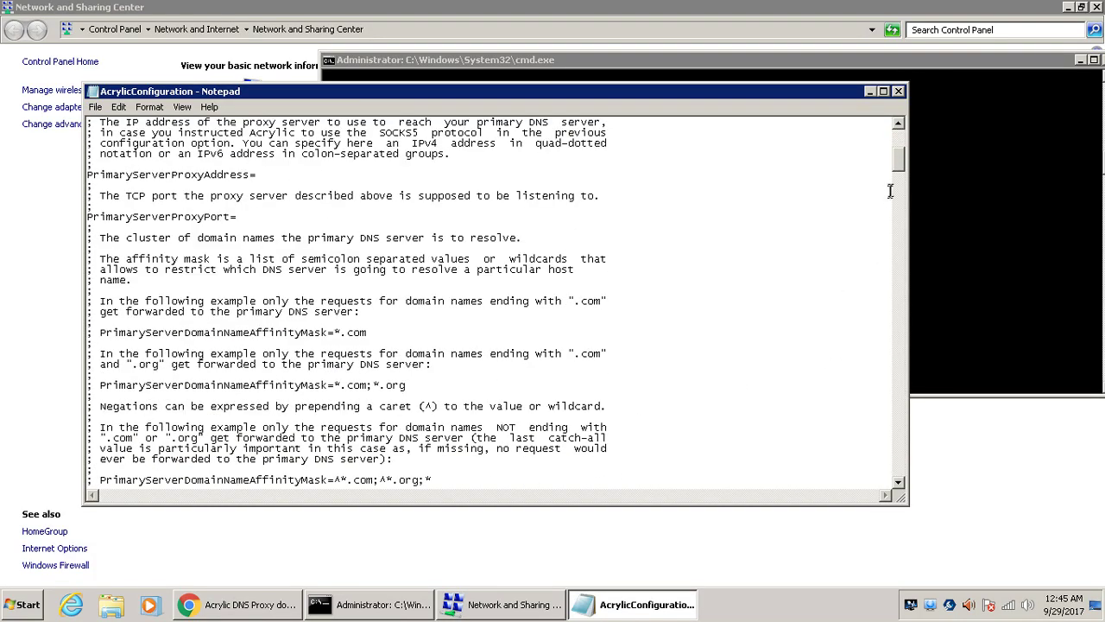
{"action": "left_click_drag", "start_coordinate": [900, 157], "coordinate": [908, 266]}
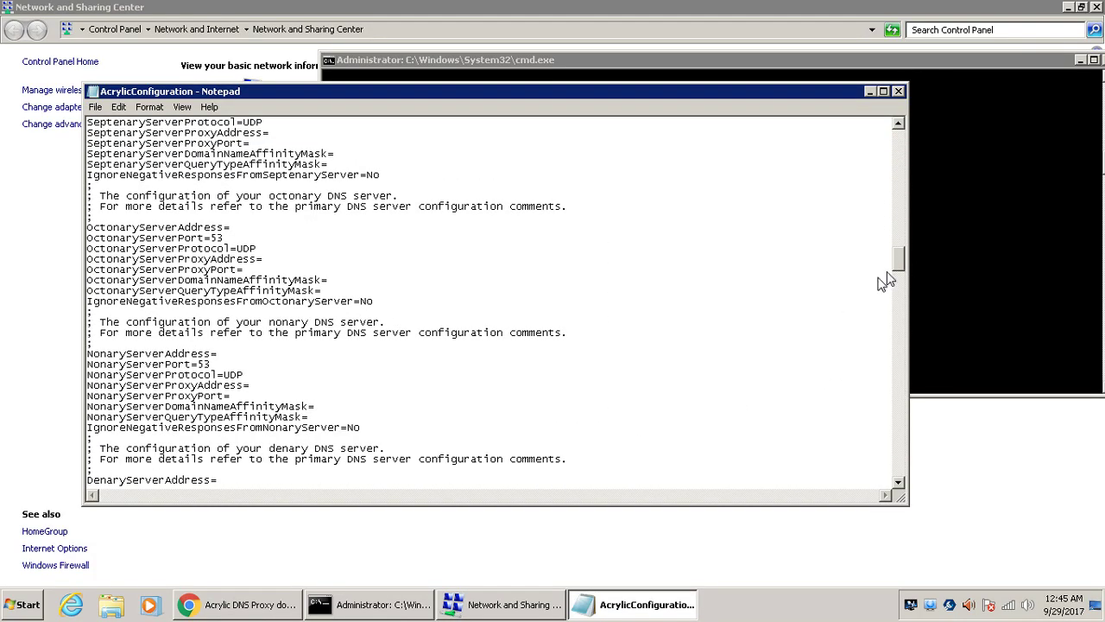
{"action": "scroll", "coordinate": [720, 408], "scroll_direction": "up", "scroll_amount": 2}
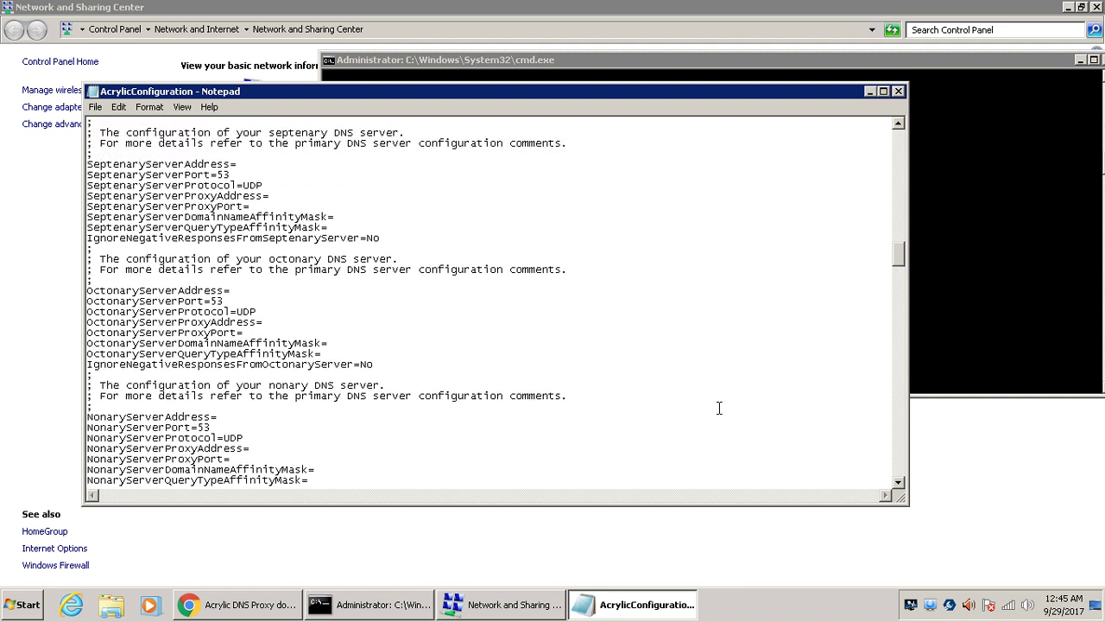
{"action": "scroll", "coordinate": [719, 408], "scroll_direction": "up", "scroll_amount": 2}
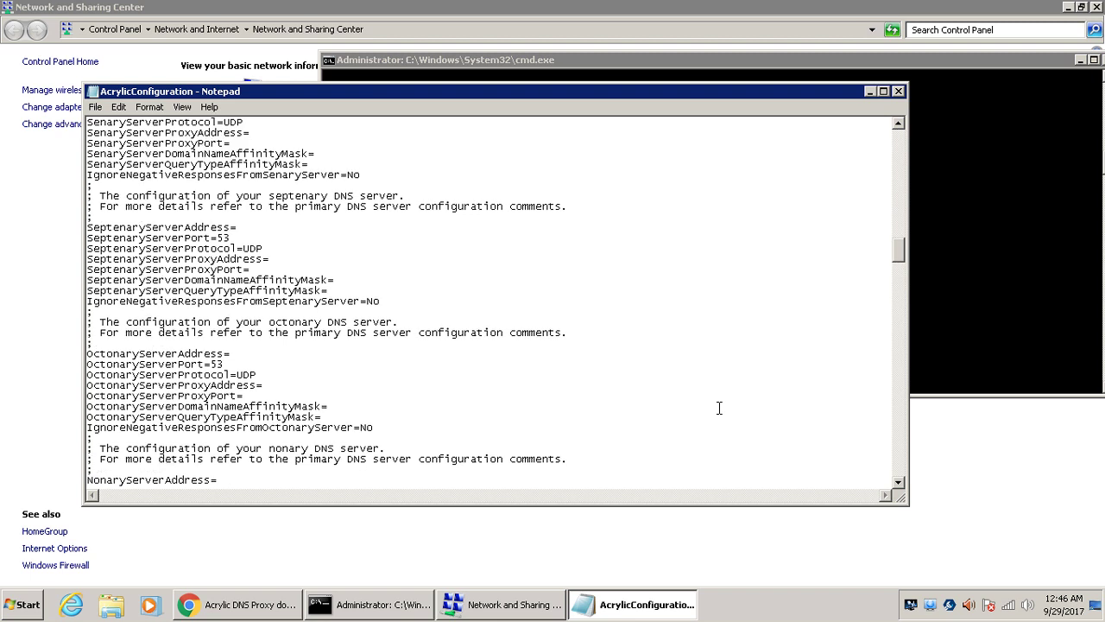
{"action": "scroll", "coordinate": [719, 408], "scroll_direction": "up", "scroll_amount": 2}
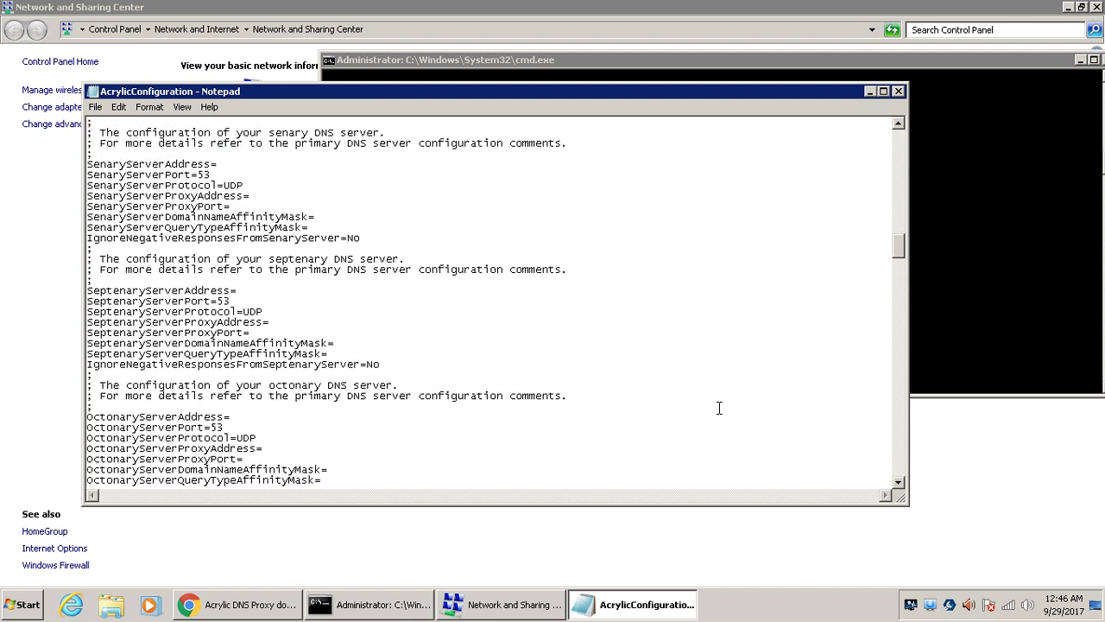
{"action": "scroll", "coordinate": [720, 408], "scroll_direction": "up", "scroll_amount": 2}
{"action": "scroll", "coordinate": [720, 407], "scroll_direction": "up", "scroll_amount": 3}
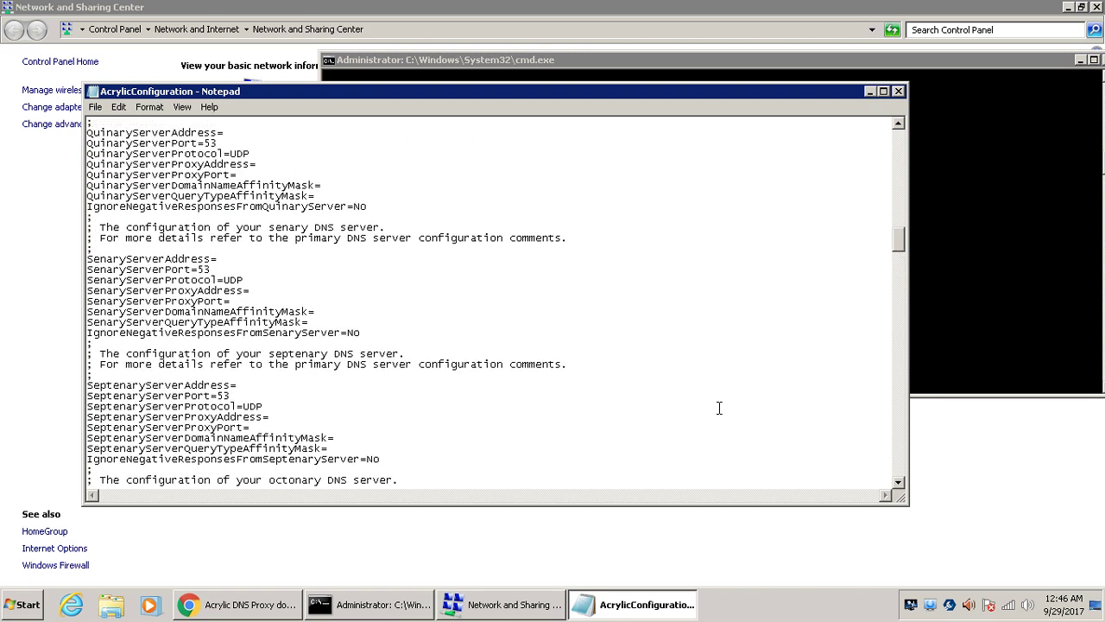
{"action": "scroll", "coordinate": [719, 408], "scroll_direction": "up", "scroll_amount": 3}
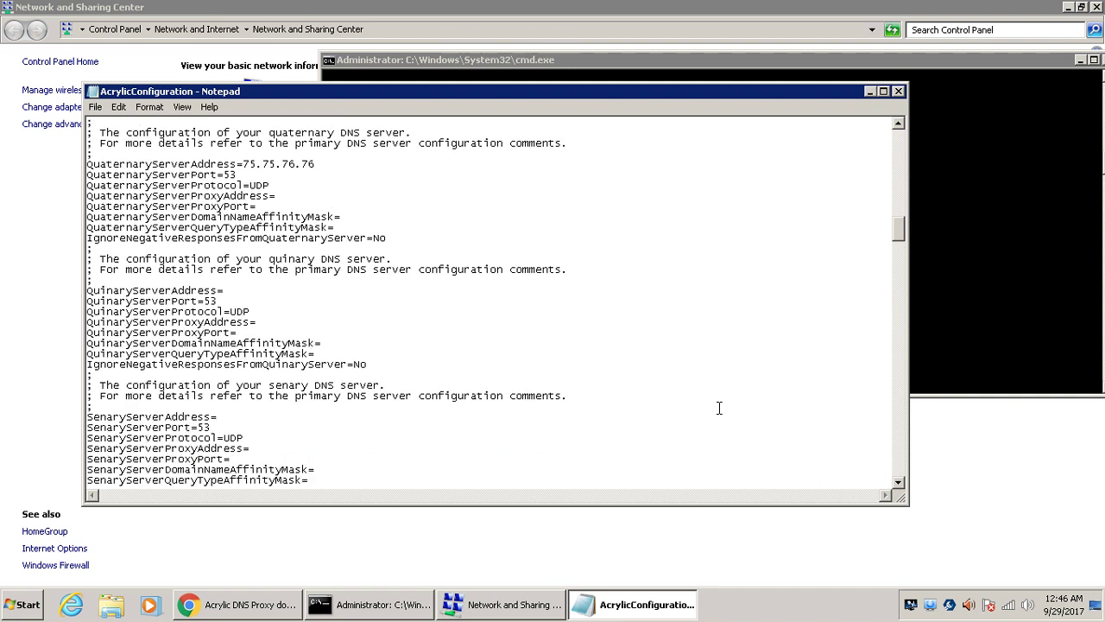
{"action": "scroll", "coordinate": [719, 407], "scroll_direction": "down", "scroll_amount": 10}
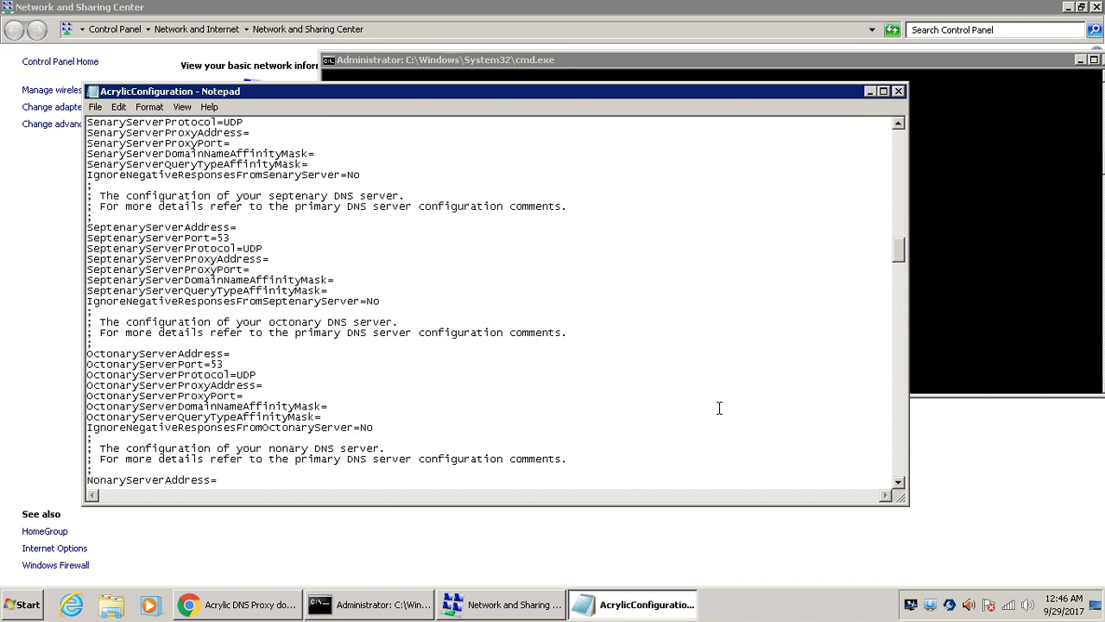
{"action": "scroll", "coordinate": [719, 408], "scroll_direction": "down", "scroll_amount": 4}
{"action": "scroll", "coordinate": [719, 408], "scroll_direction": "down", "scroll_amount": 1}
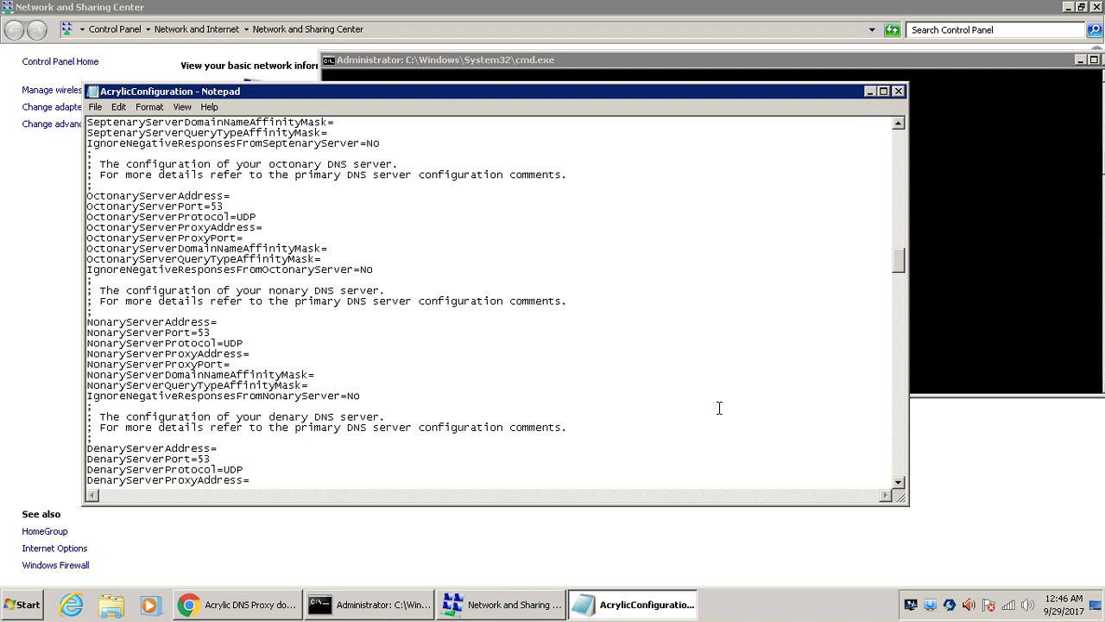
{"action": "scroll", "coordinate": [719, 408], "scroll_direction": "down", "scroll_amount": 3}
{"action": "scroll", "coordinate": [719, 407], "scroll_direction": "down", "scroll_amount": 7}
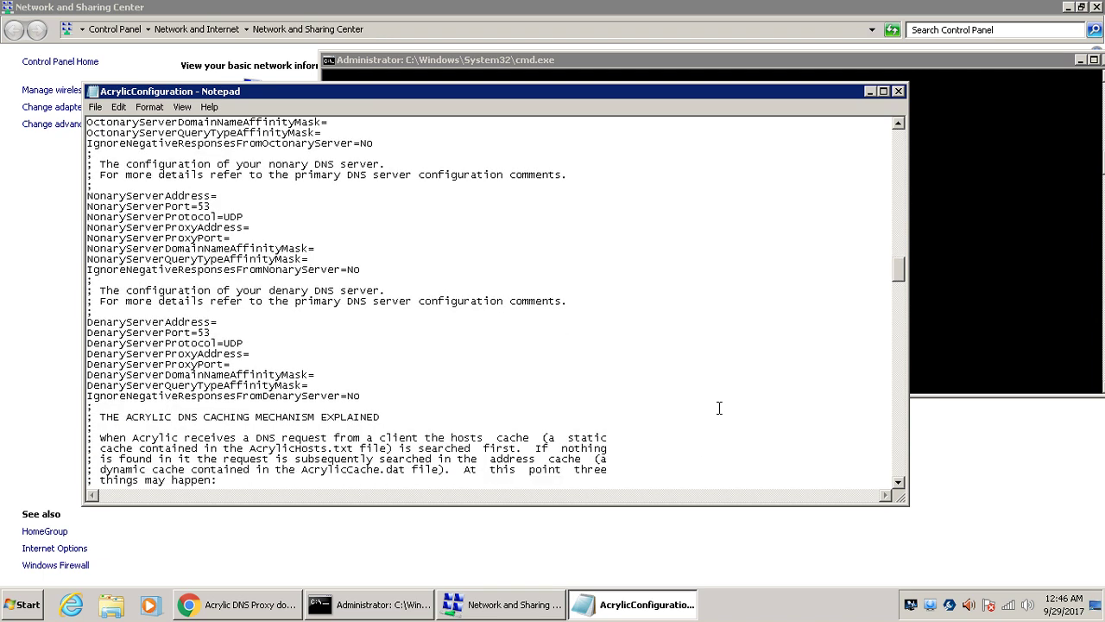
Read the caching mechanism explanation and address cache time parameters in the configuration file, and close it without changes.
{"action": "scroll", "coordinate": [720, 408], "scroll_direction": "down", "scroll_amount": 15}
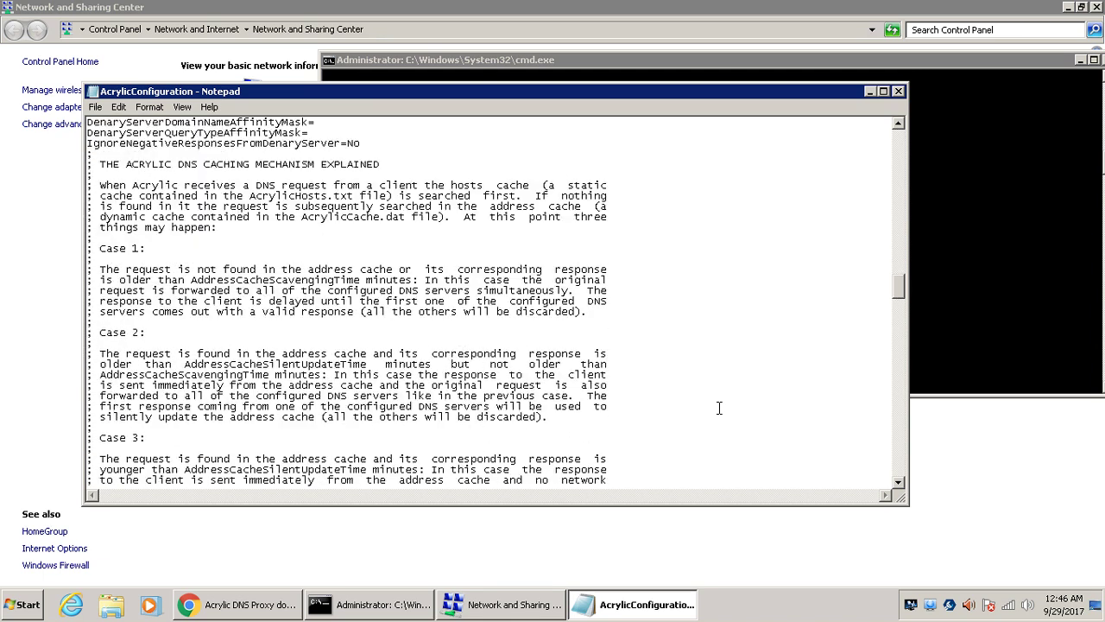
{"action": "scroll", "coordinate": [720, 408], "scroll_direction": "down", "scroll_amount": 1}
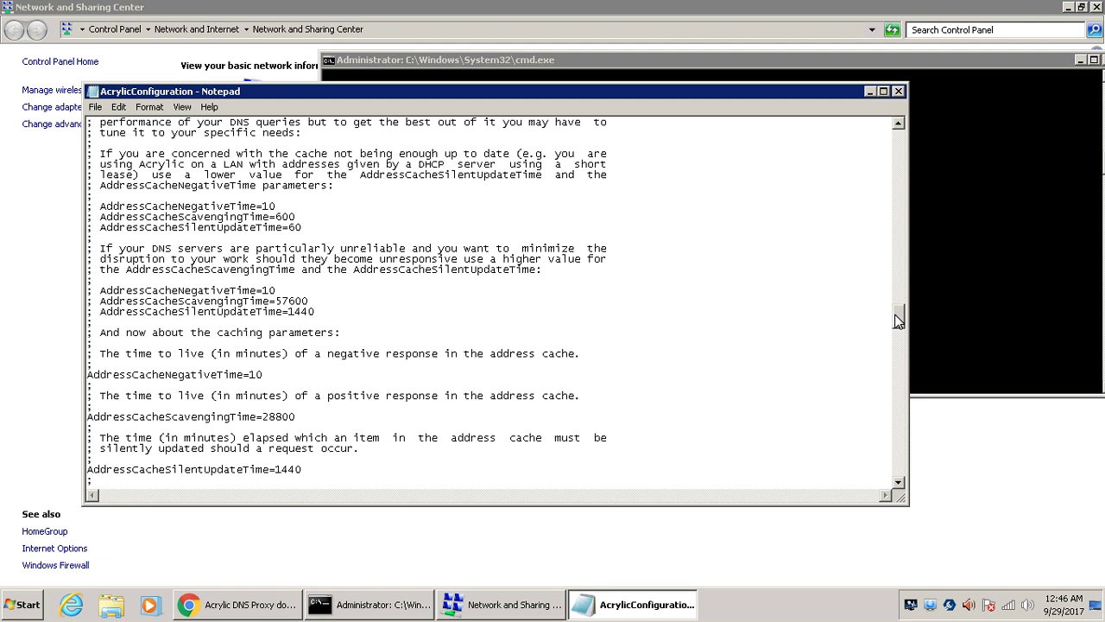
{"action": "left_click_drag", "start_coordinate": [898, 320], "coordinate": [903, 155]}
{"action": "left_click", "coordinate": [899, 91]}
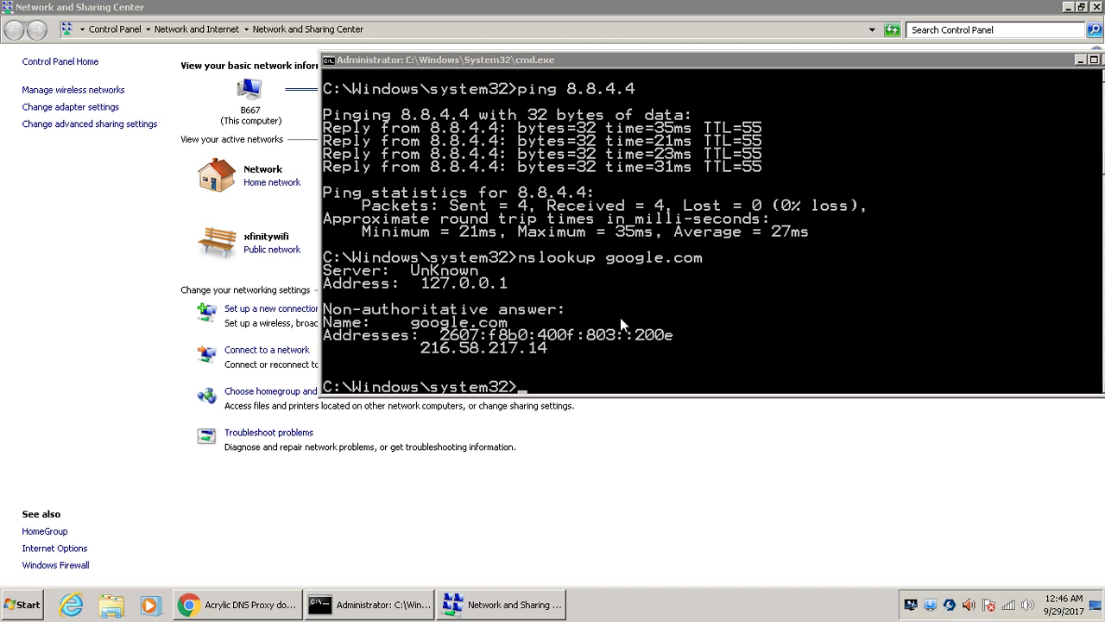
Check the DNS server settings in the xfinitywifi wireless connection's TCP/IPv4 properties, and close all of the connection's dialogs.
{"action": "left_click", "coordinate": [518, 615]}
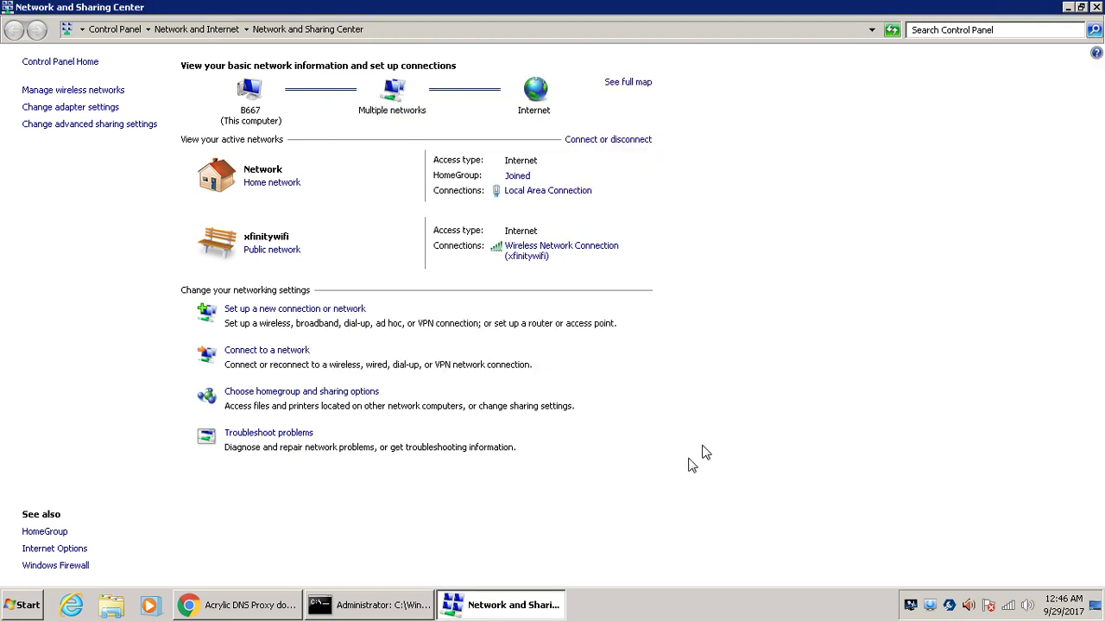
{"action": "left_click", "coordinate": [560, 250]}
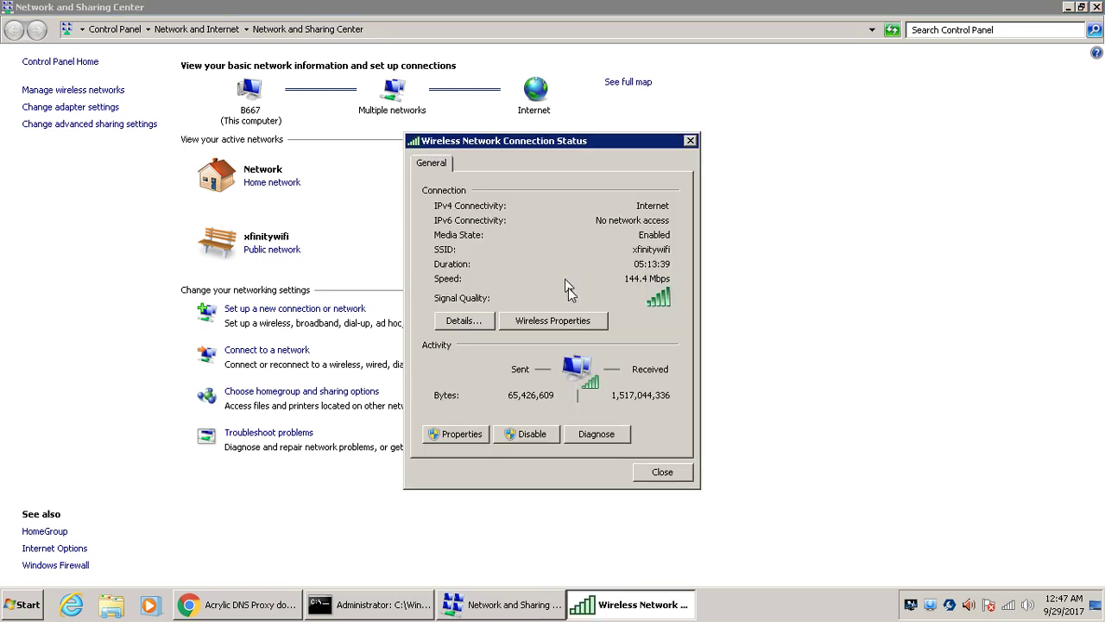
{"action": "left_click", "coordinate": [467, 434]}
{"action": "left_click", "coordinate": [560, 336]}
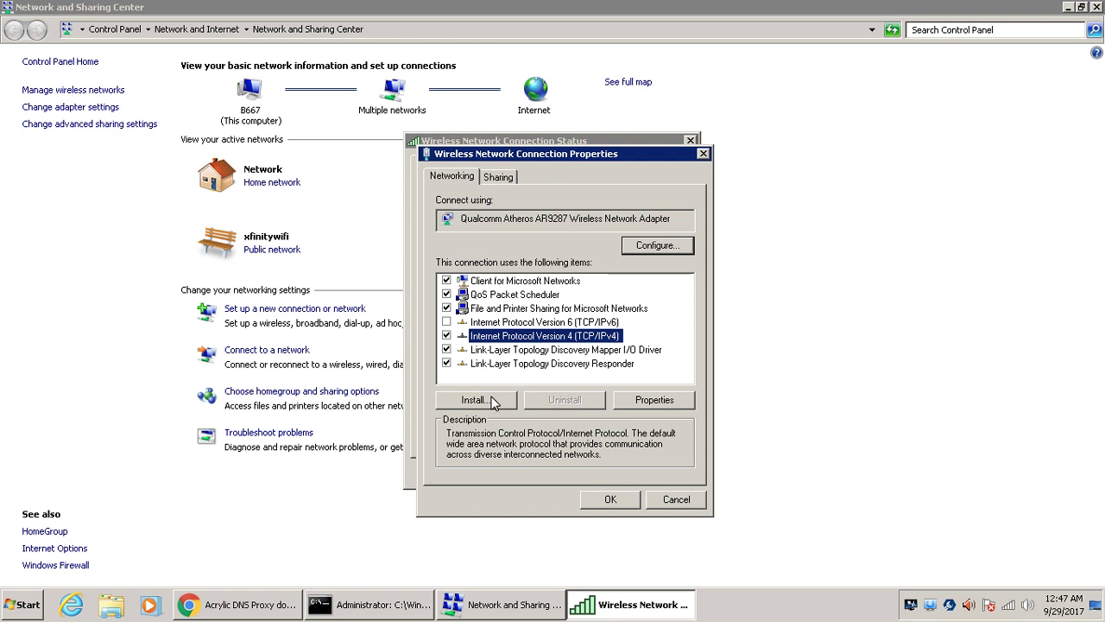
{"action": "left_click", "coordinate": [644, 401]}
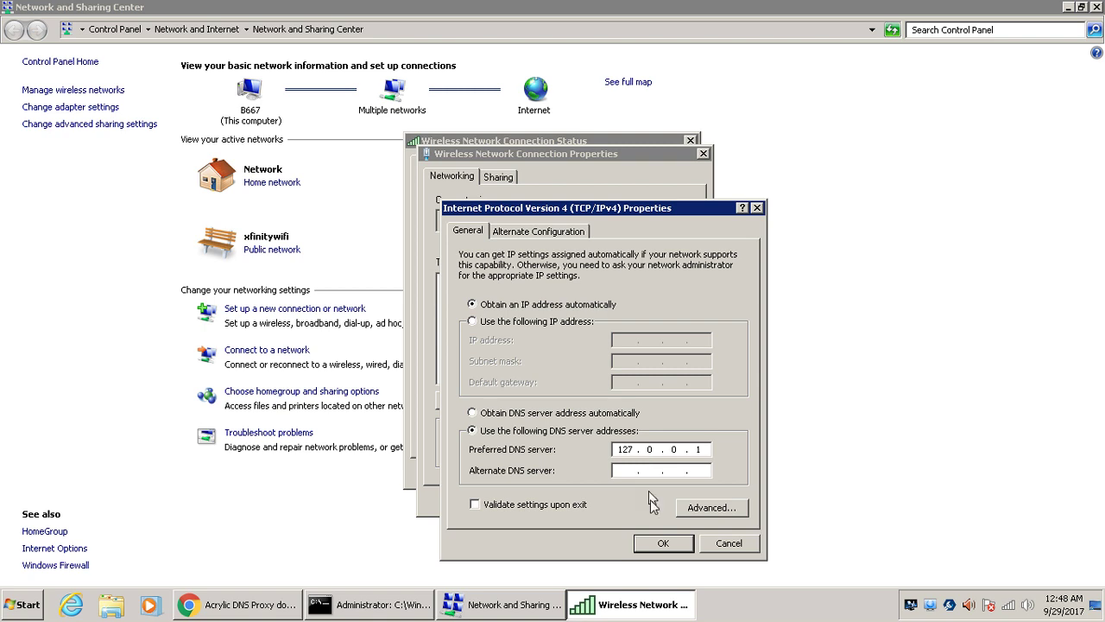
{"action": "left_click", "coordinate": [681, 545]}
{"action": "left_click", "coordinate": [611, 500]}
{"action": "left_click", "coordinate": [644, 479]}
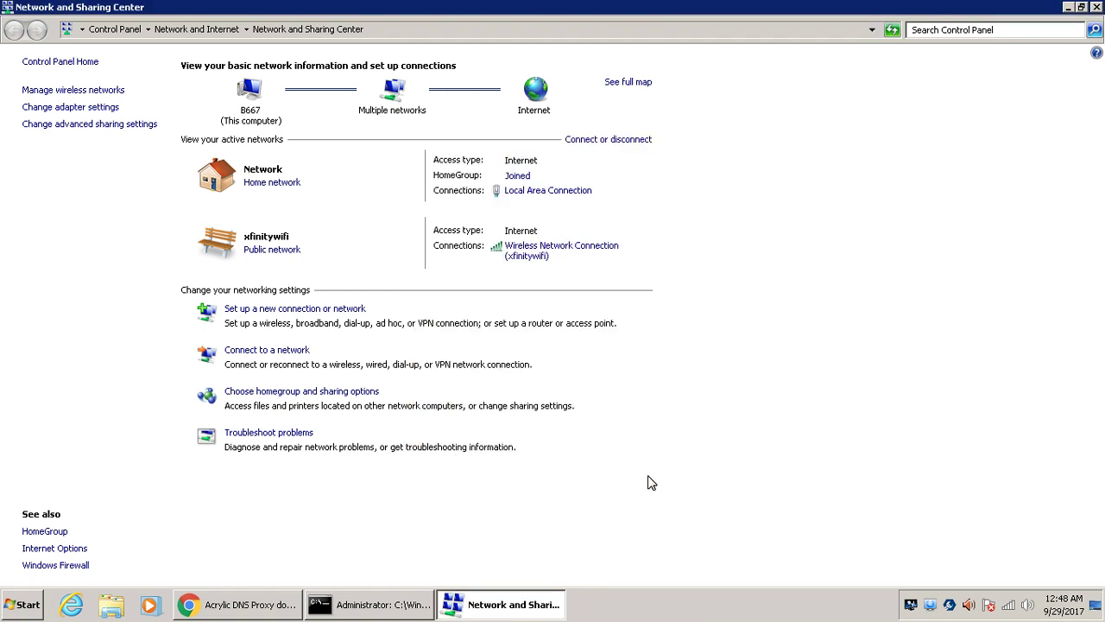
Switch to the Command Prompt and go back through the earlier output to the first nslookup of google.com.
{"action": "mouse_move", "coordinate": [393, 611]}
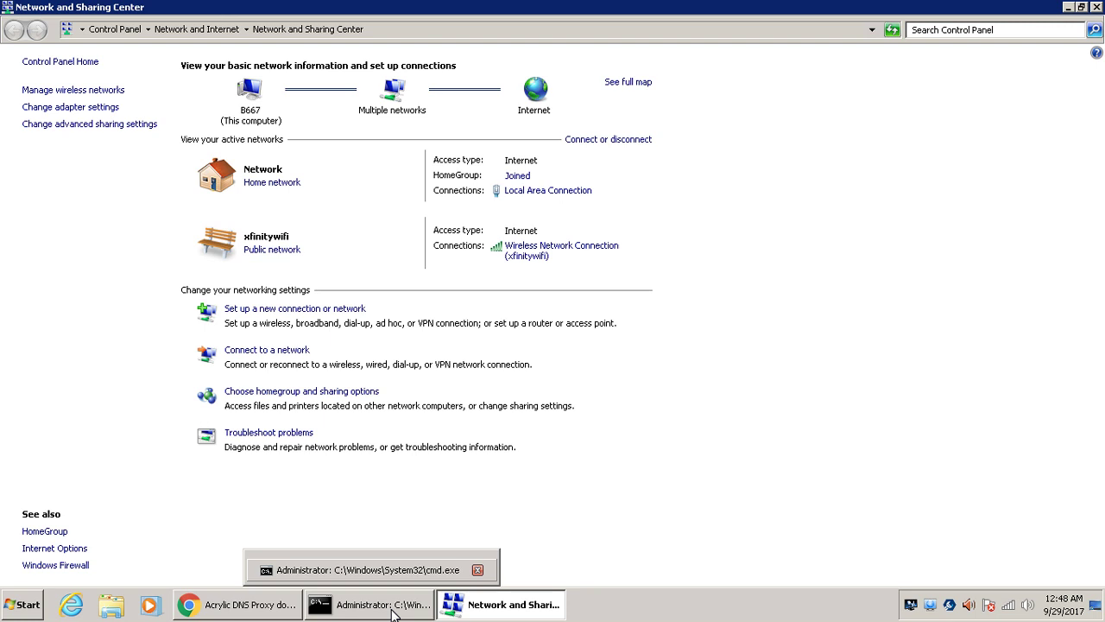
{"action": "left_click", "coordinate": [393, 611]}
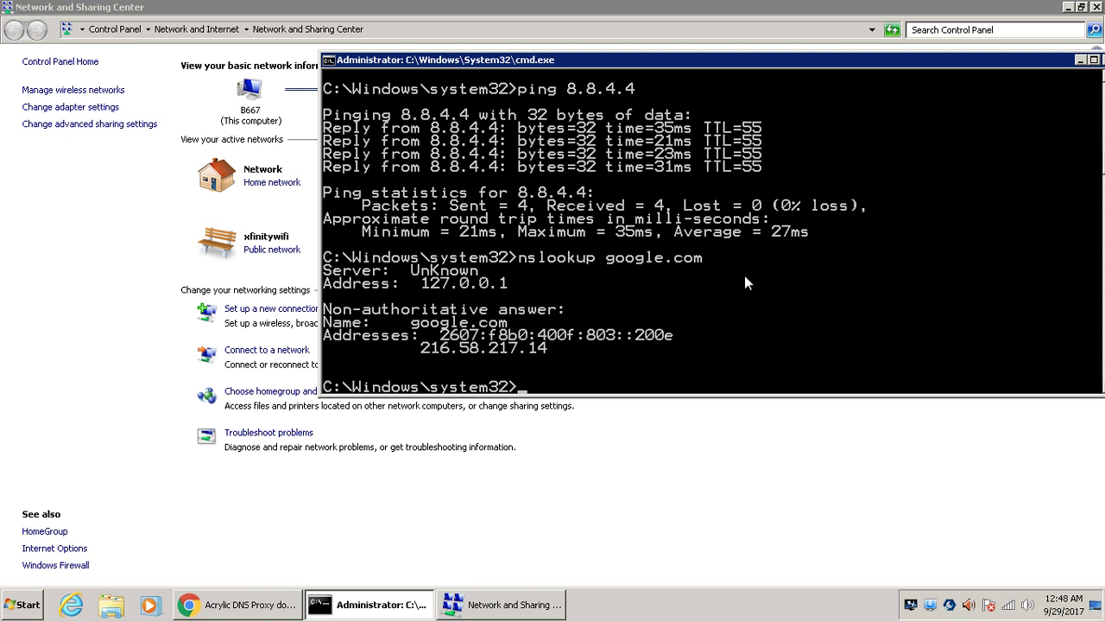
{"action": "scroll", "coordinate": [744, 276], "scroll_direction": "up", "scroll_amount": 9}
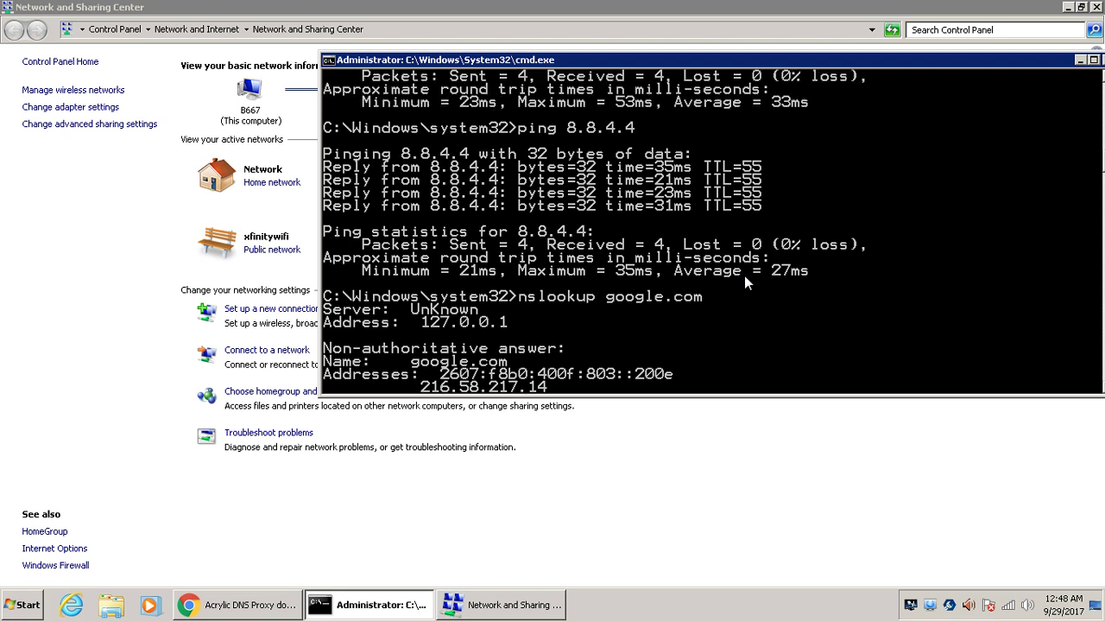
{"action": "scroll", "coordinate": [744, 275], "scroll_direction": "up", "scroll_amount": 3}
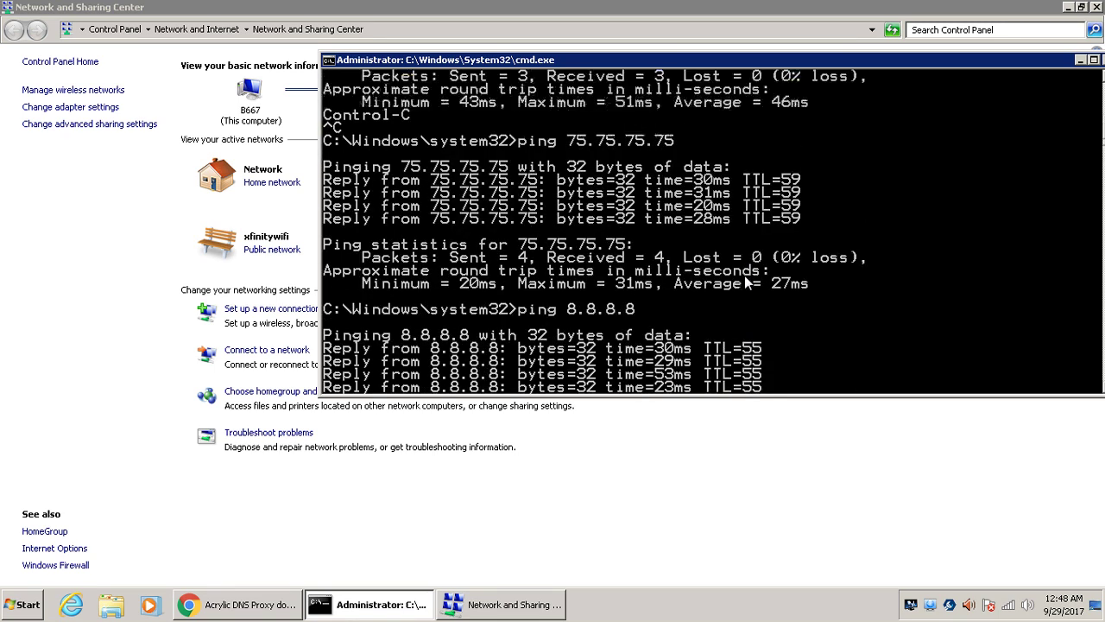
{"action": "scroll", "coordinate": [744, 275], "scroll_direction": "up", "scroll_amount": 9}
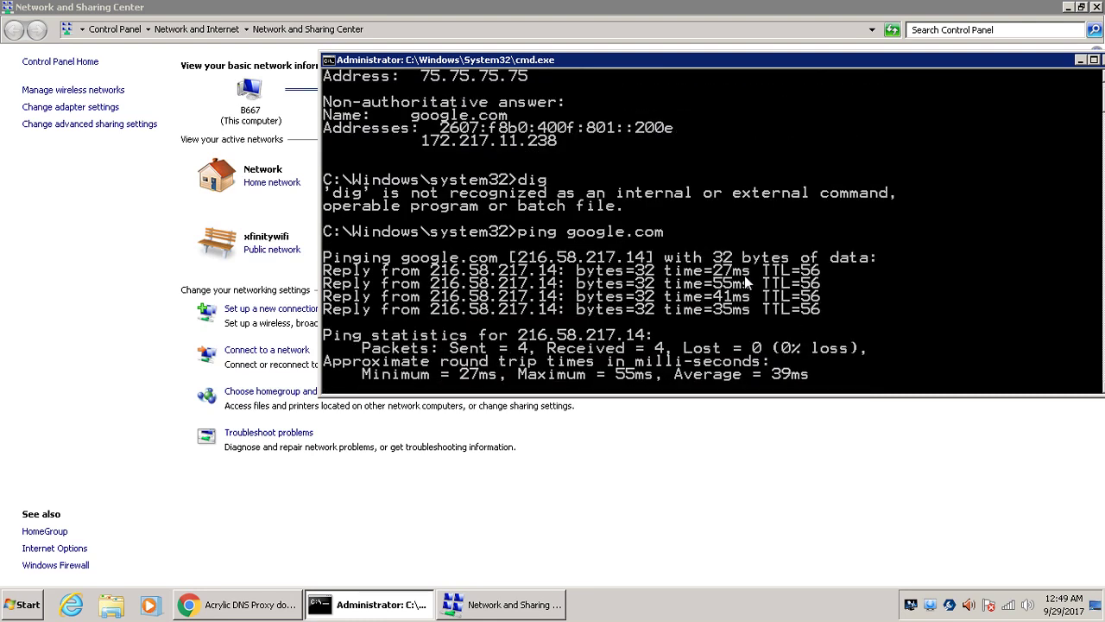
{"action": "scroll", "coordinate": [746, 276], "scroll_direction": "up", "scroll_amount": 1}
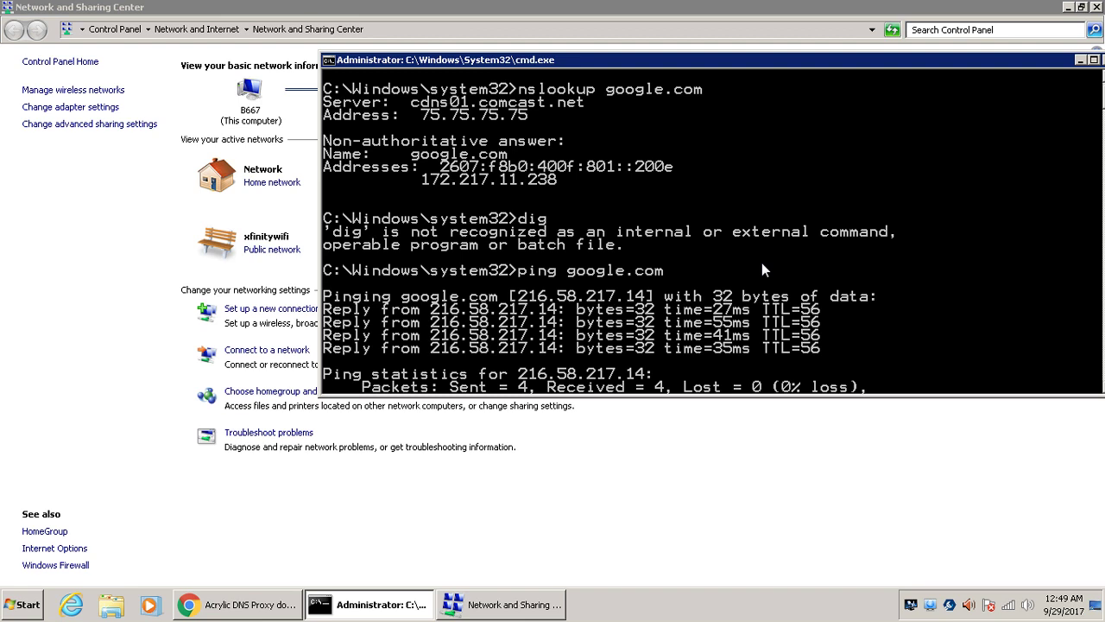
Review the earlier ping results for 75.75.76.76, 75.75.75.75, 8.8.8.8 and 8.8.4.4, down to the latest nslookup of google.com.
{"action": "type", "text": "ping 75.75.76.76"}
{"action": "key", "text": "Return"}
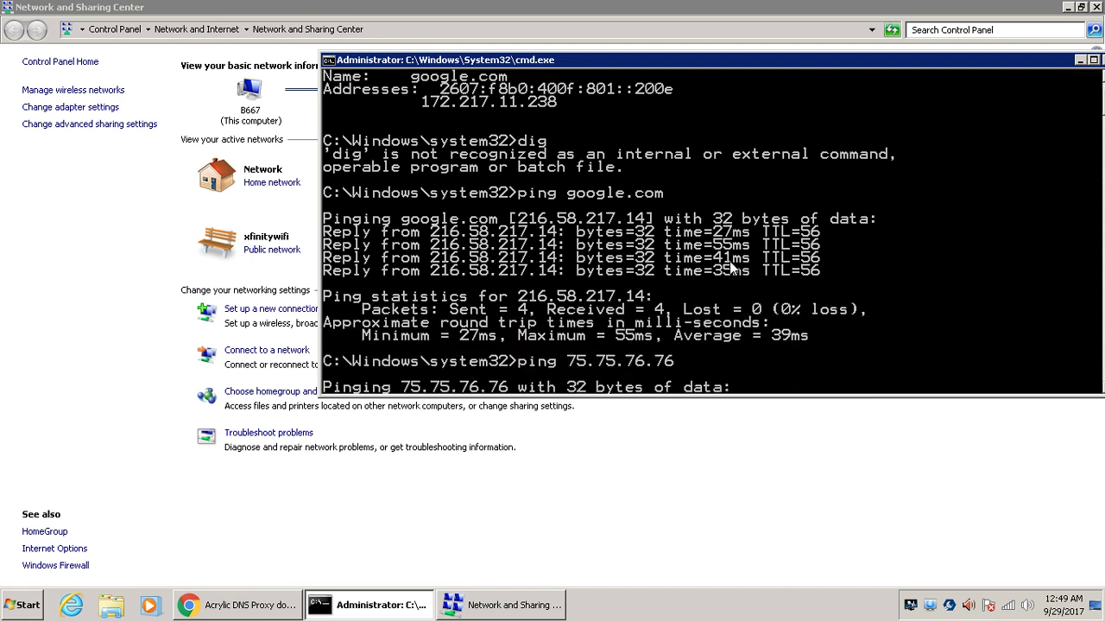
{"action": "key", "text": "ctrl+c"}
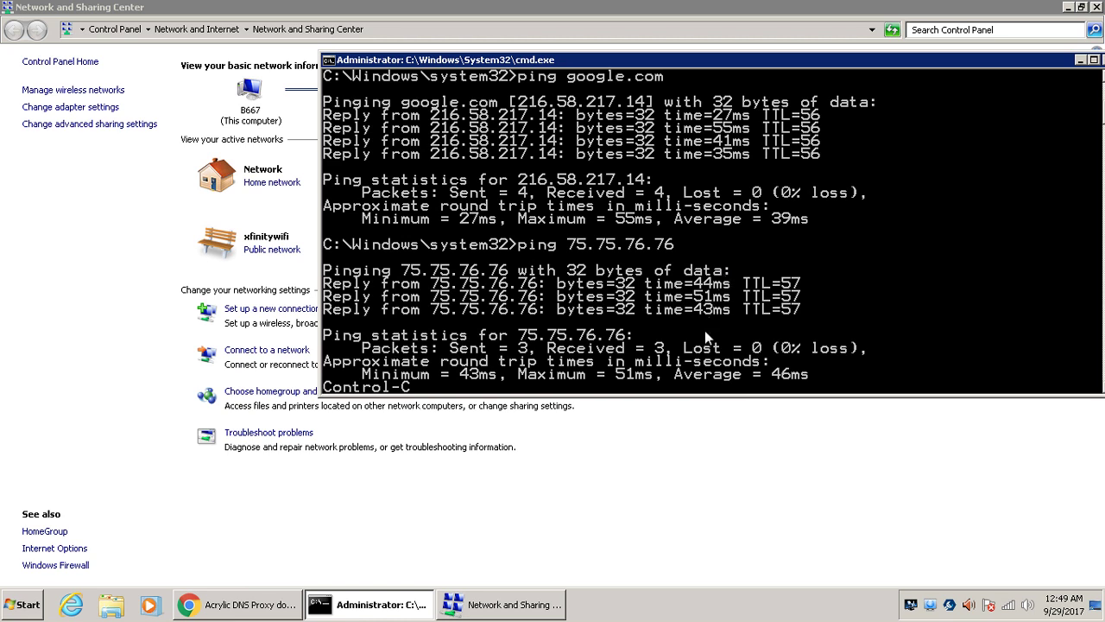
{"action": "type", "text": "ping 75.75.75.75"}
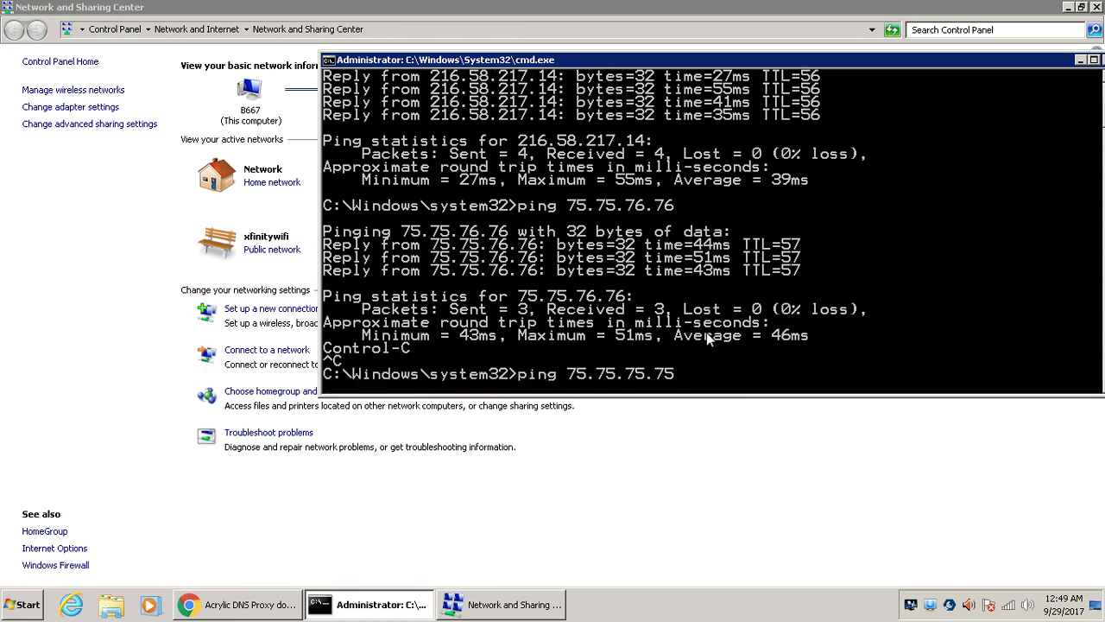
{"action": "key", "text": "Return"}
{"action": "type", "text": "ping 8.8.8.8"}
{"action": "key", "text": "Return"}
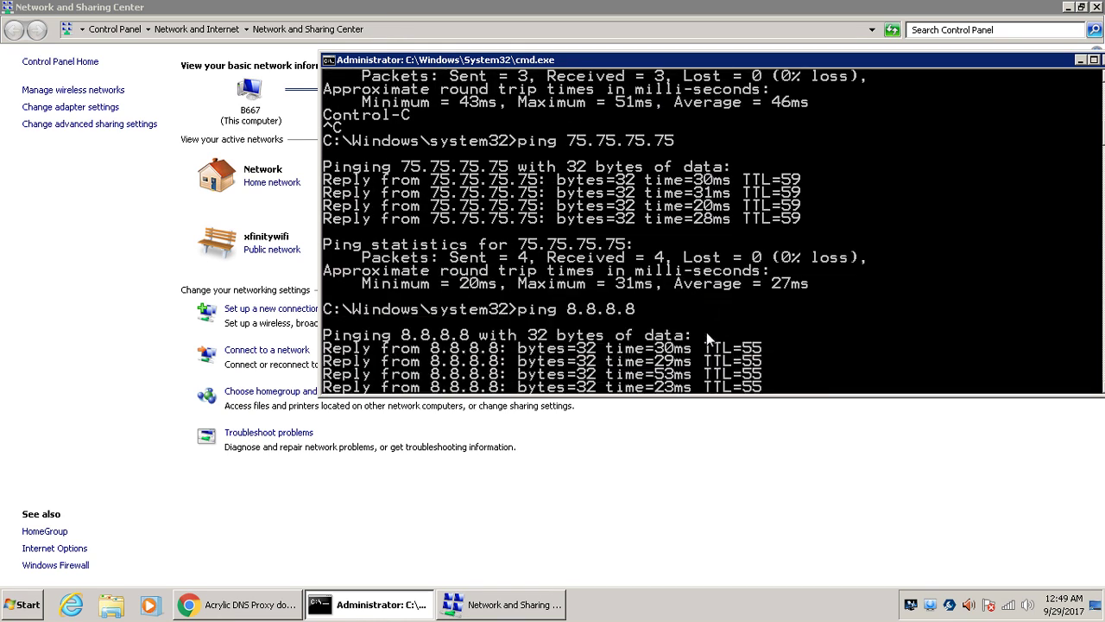
{"action": "type", "text": "ping 8.8.4.4"}
{"action": "key", "text": "Return"}
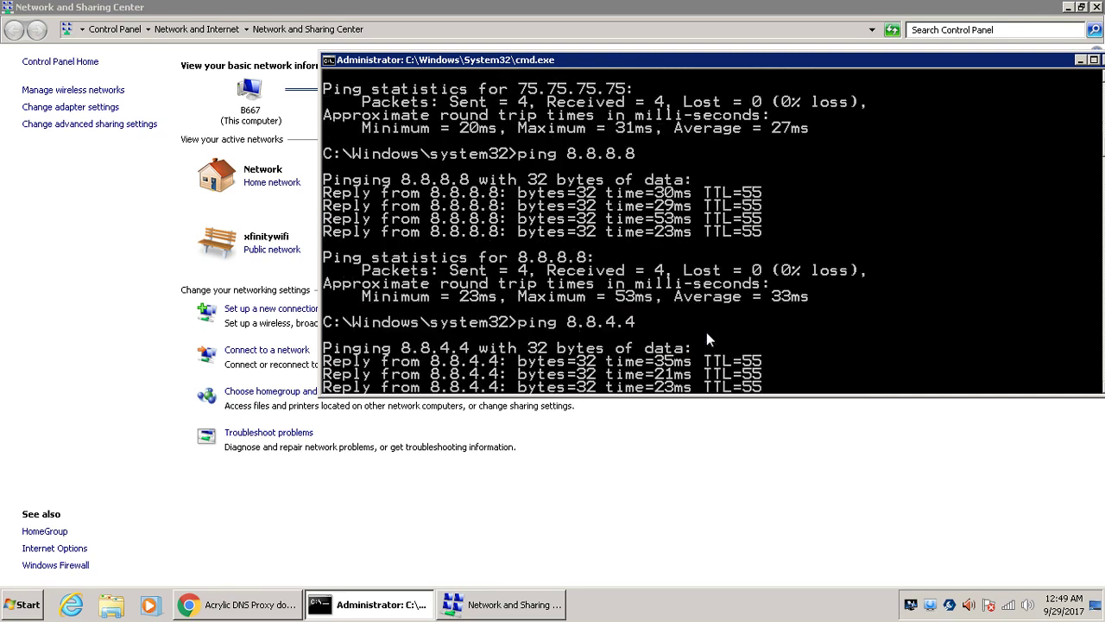
{"action": "type", "text": "nslookup google.com"}
{"action": "key", "text": "Return"}
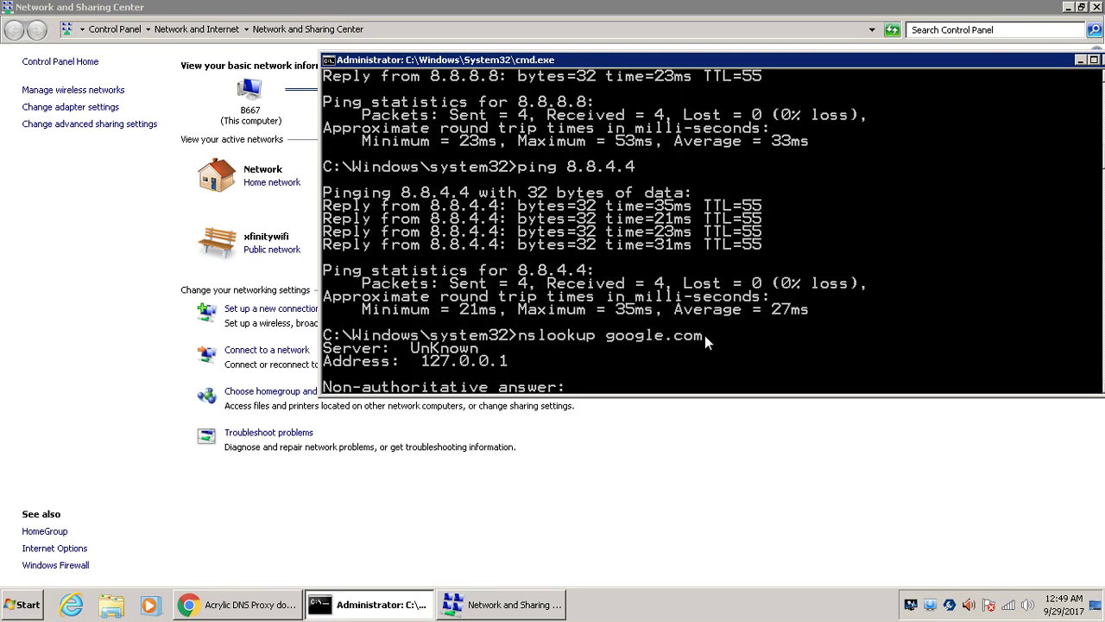